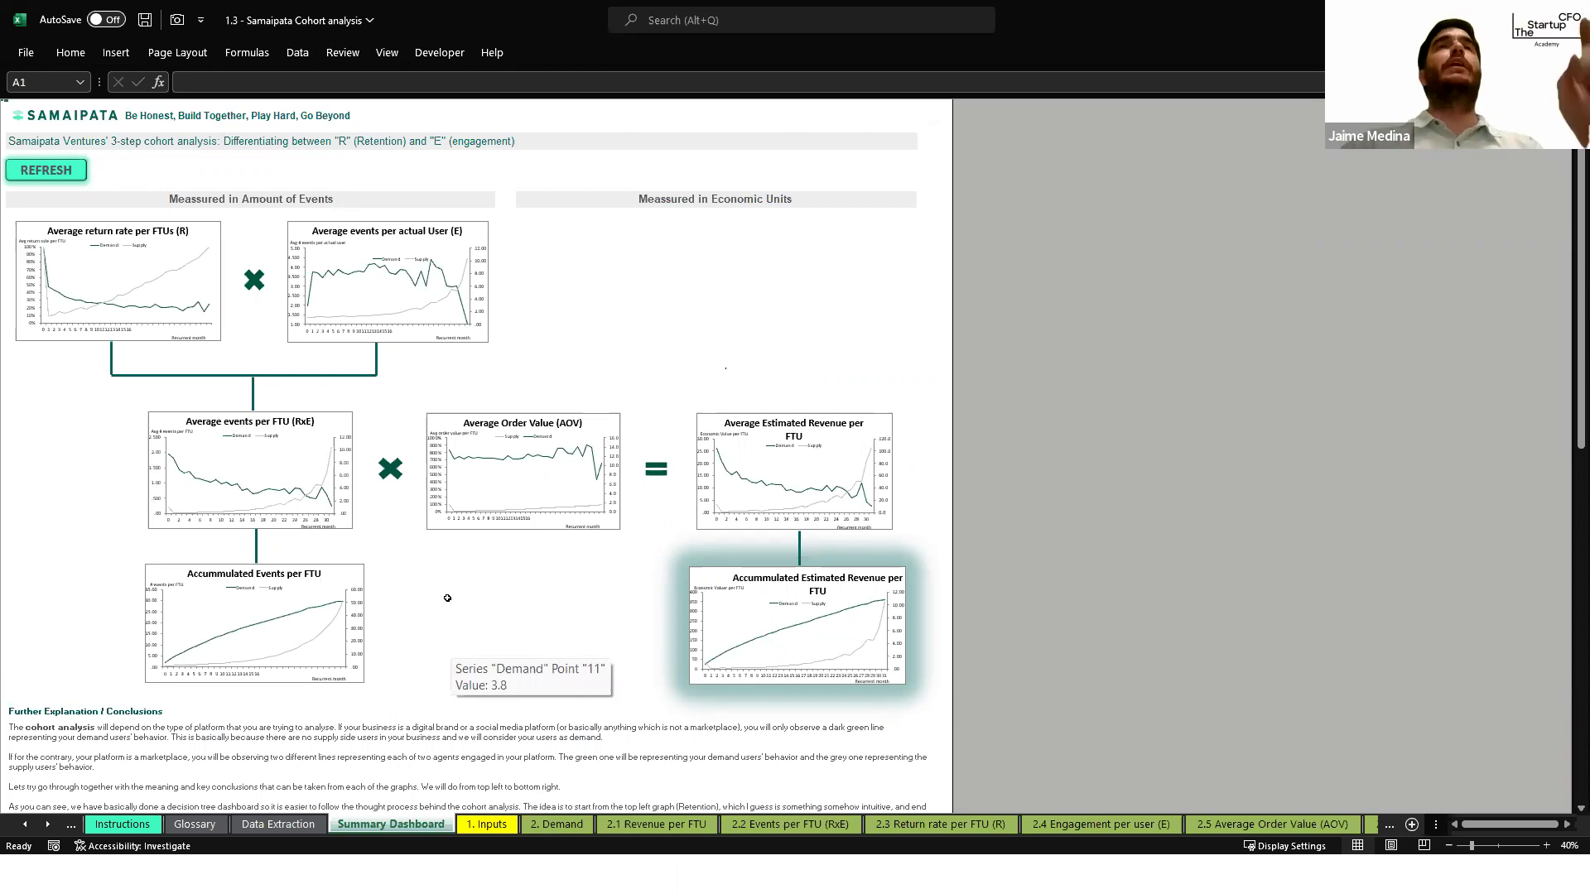
# Step: Open the 1. Inputs sheet and pick out the second event record, in row 15 of the events database
pyautogui.click(490, 825)
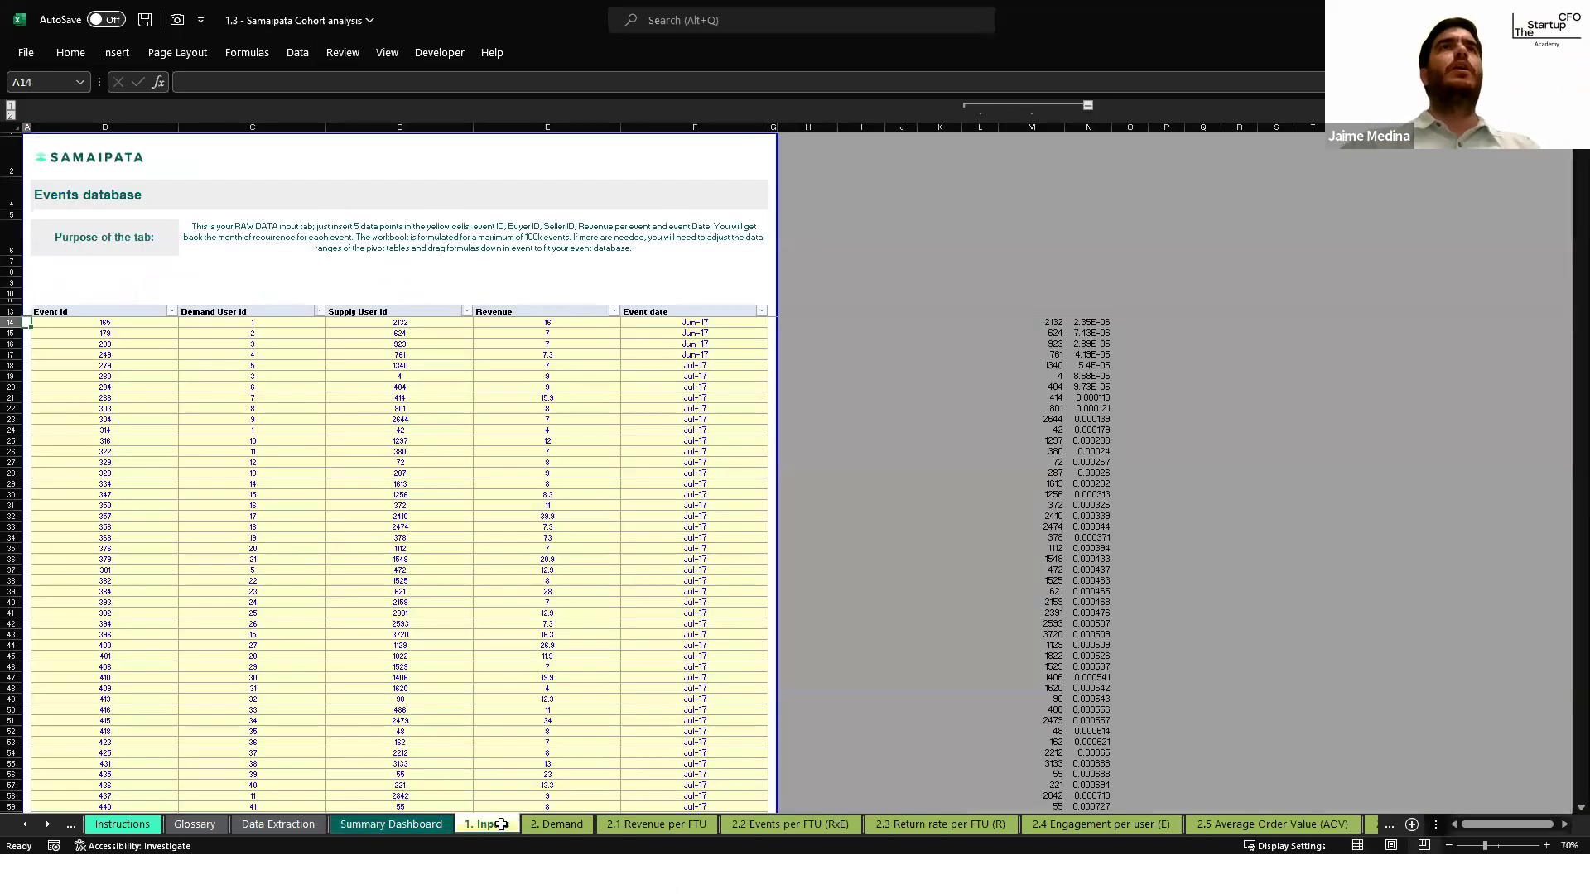
pyautogui.click(227, 362)
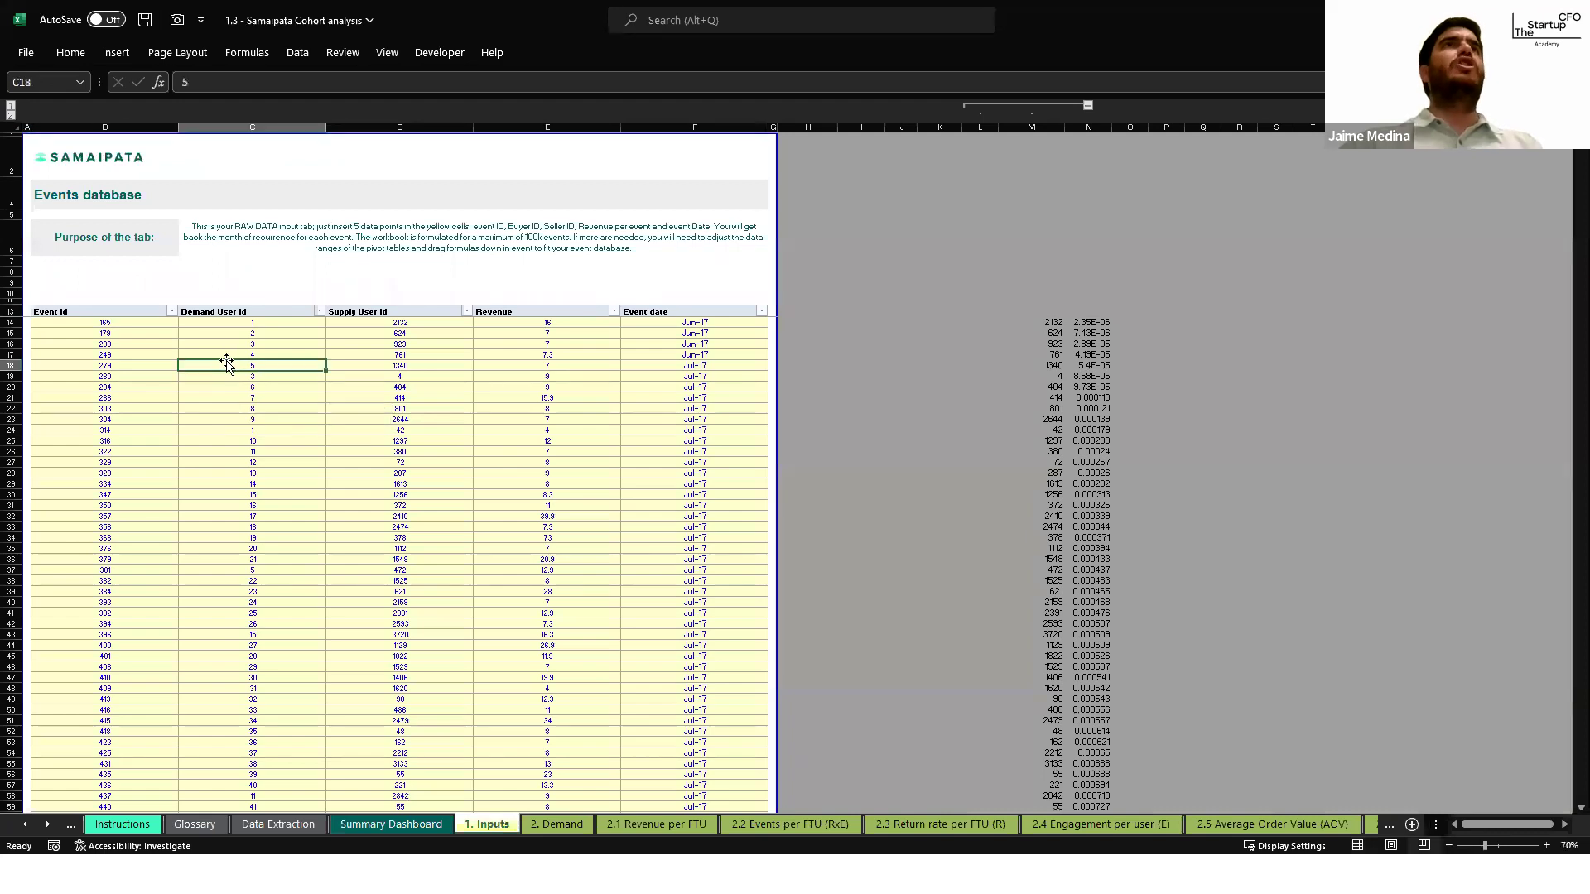
pyautogui.click(139, 332)
pyautogui.hotkey('shift', 'space')
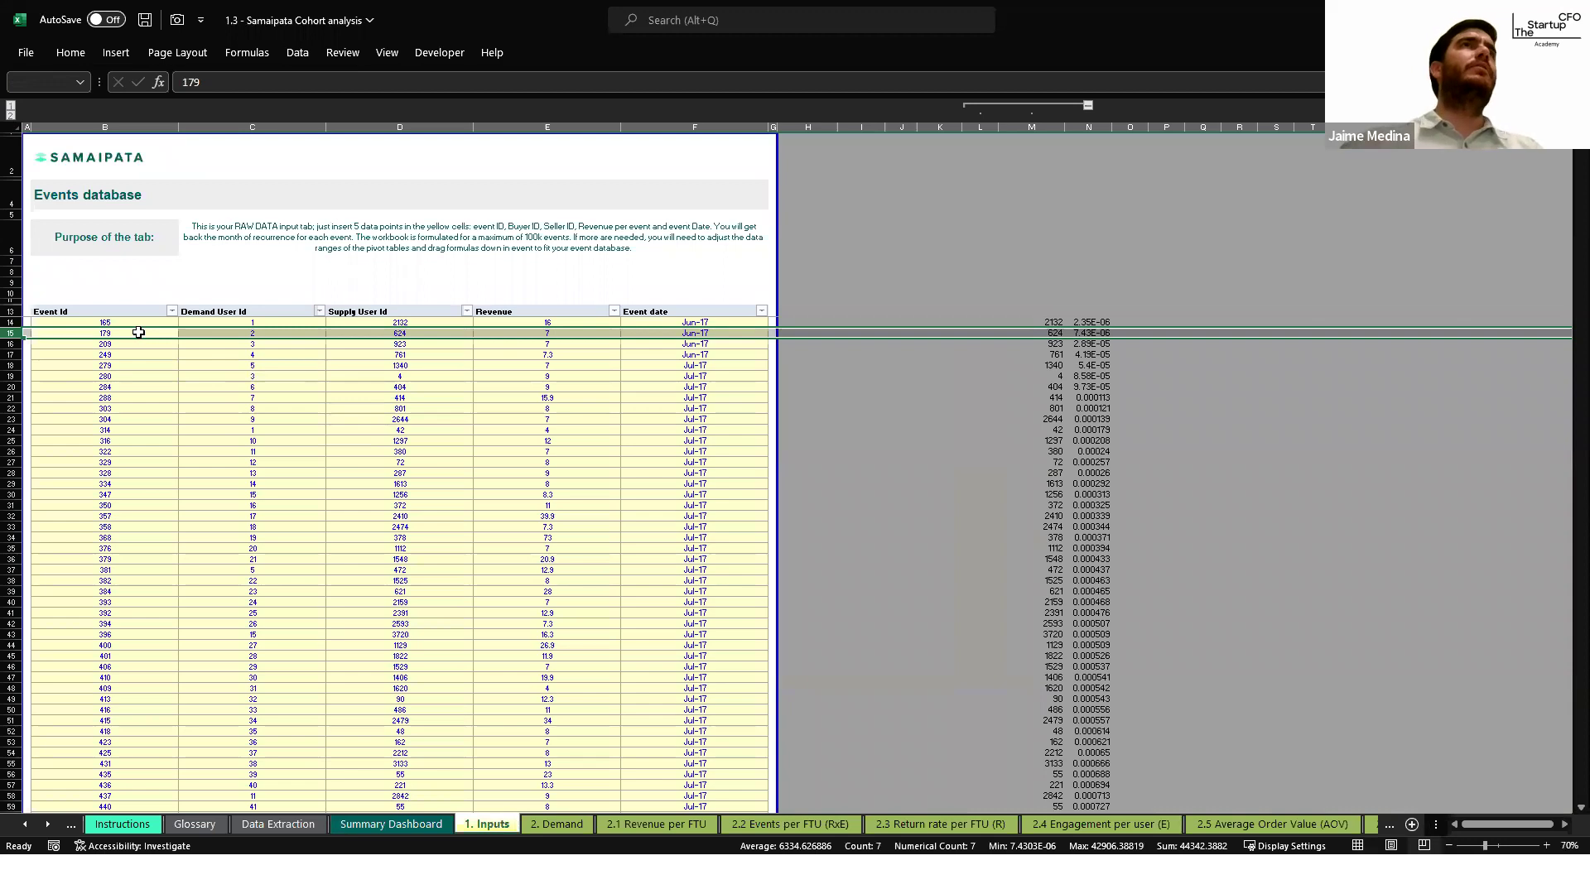
pyautogui.click(138, 332)
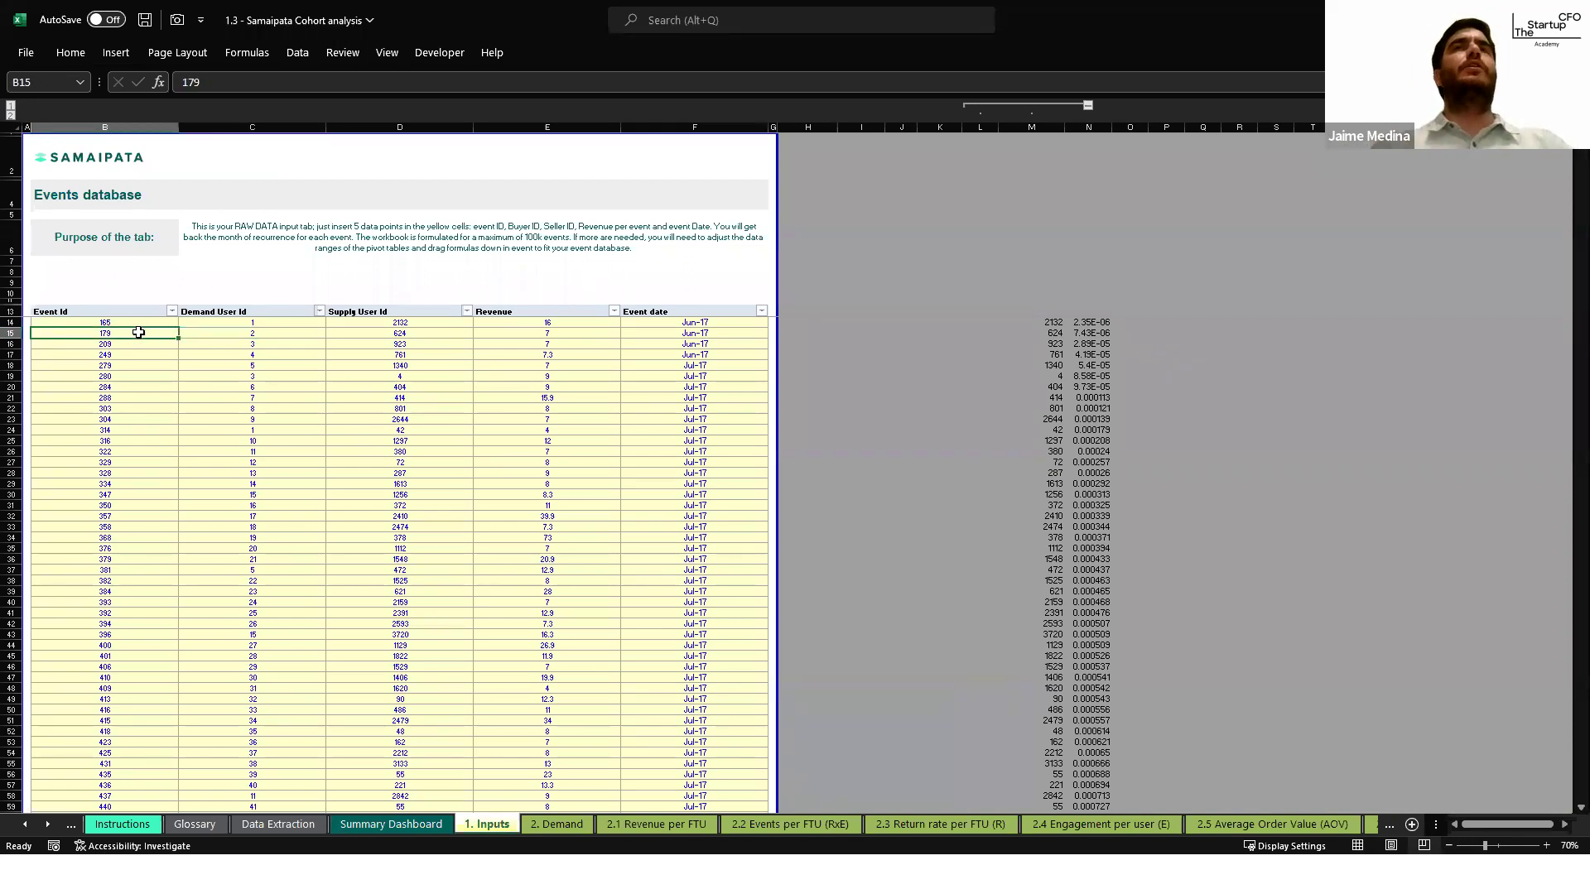
# Step: Go through the record's user ID, revenue and date fields, and check how far the Revenue column extends
pyautogui.press('Right')
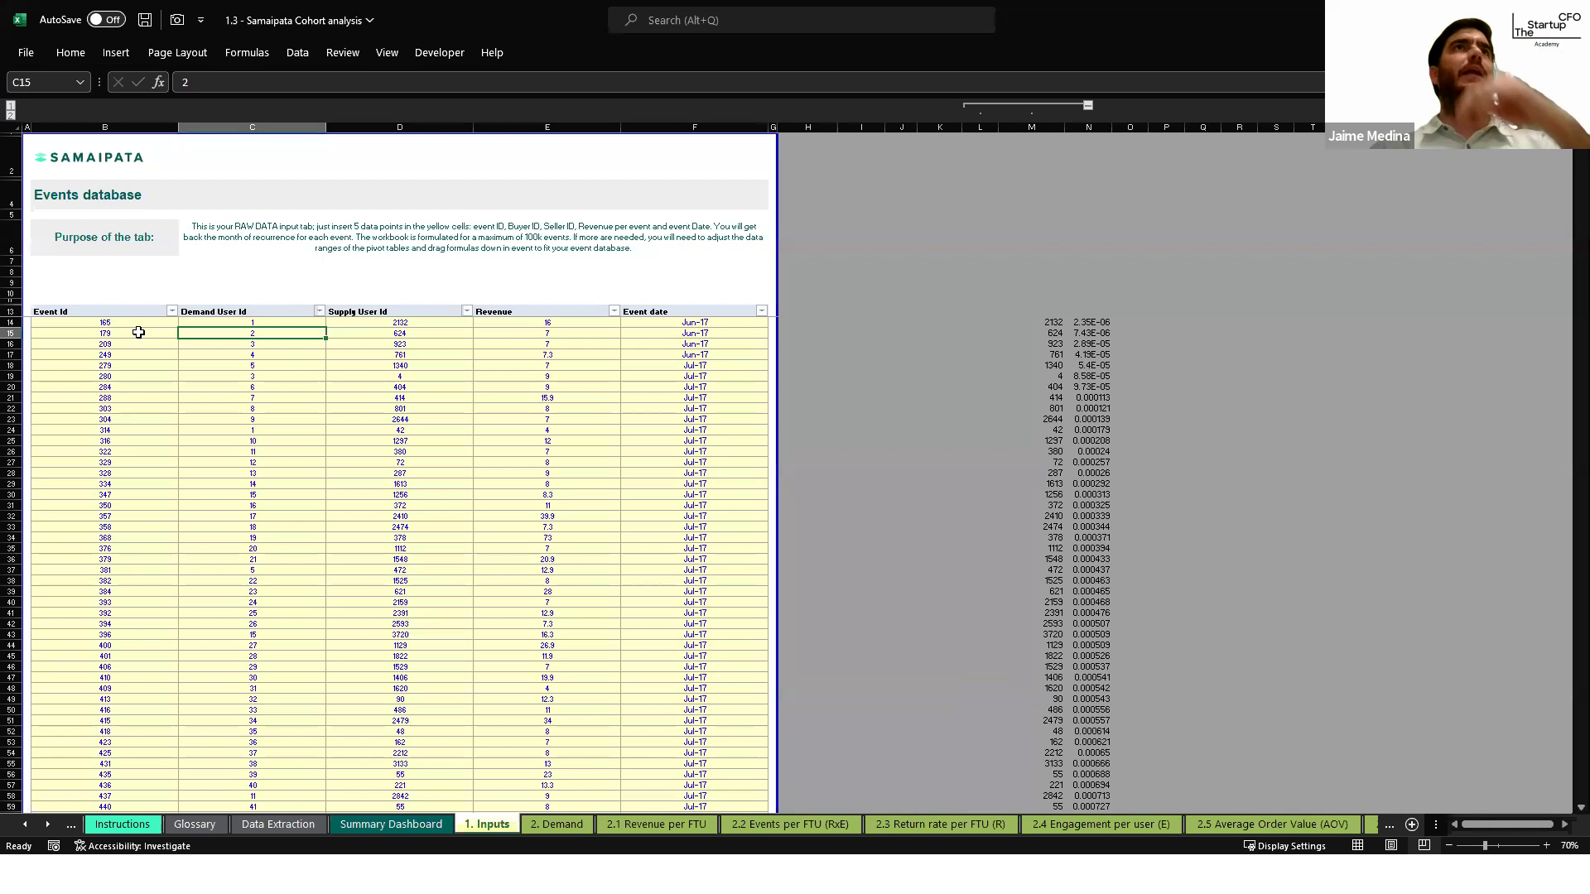
pyautogui.press('Right')
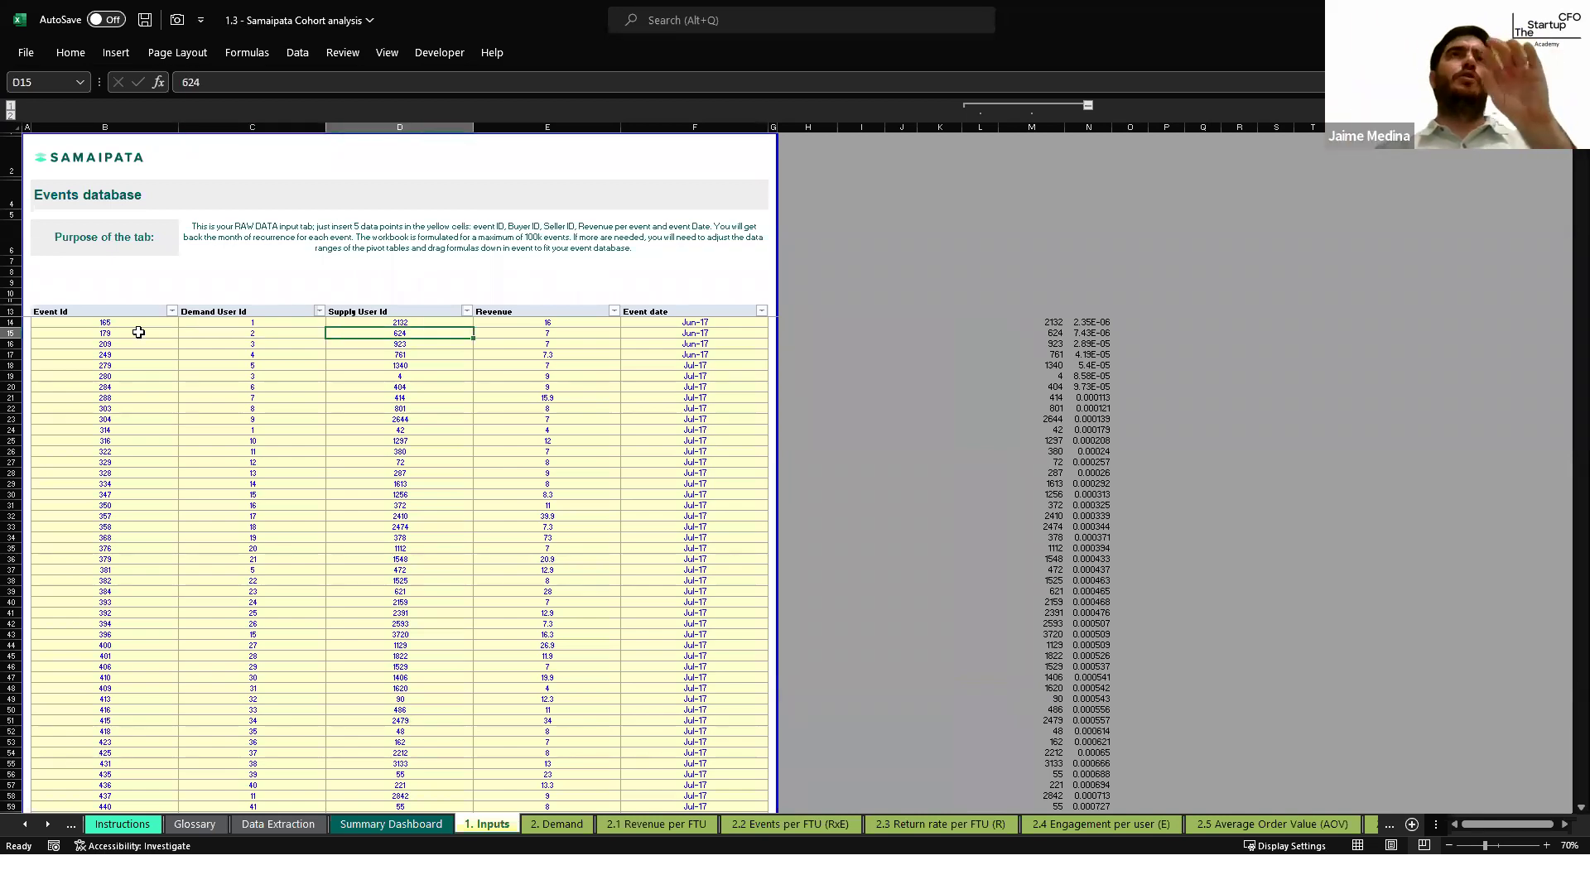
pyautogui.press('Right')
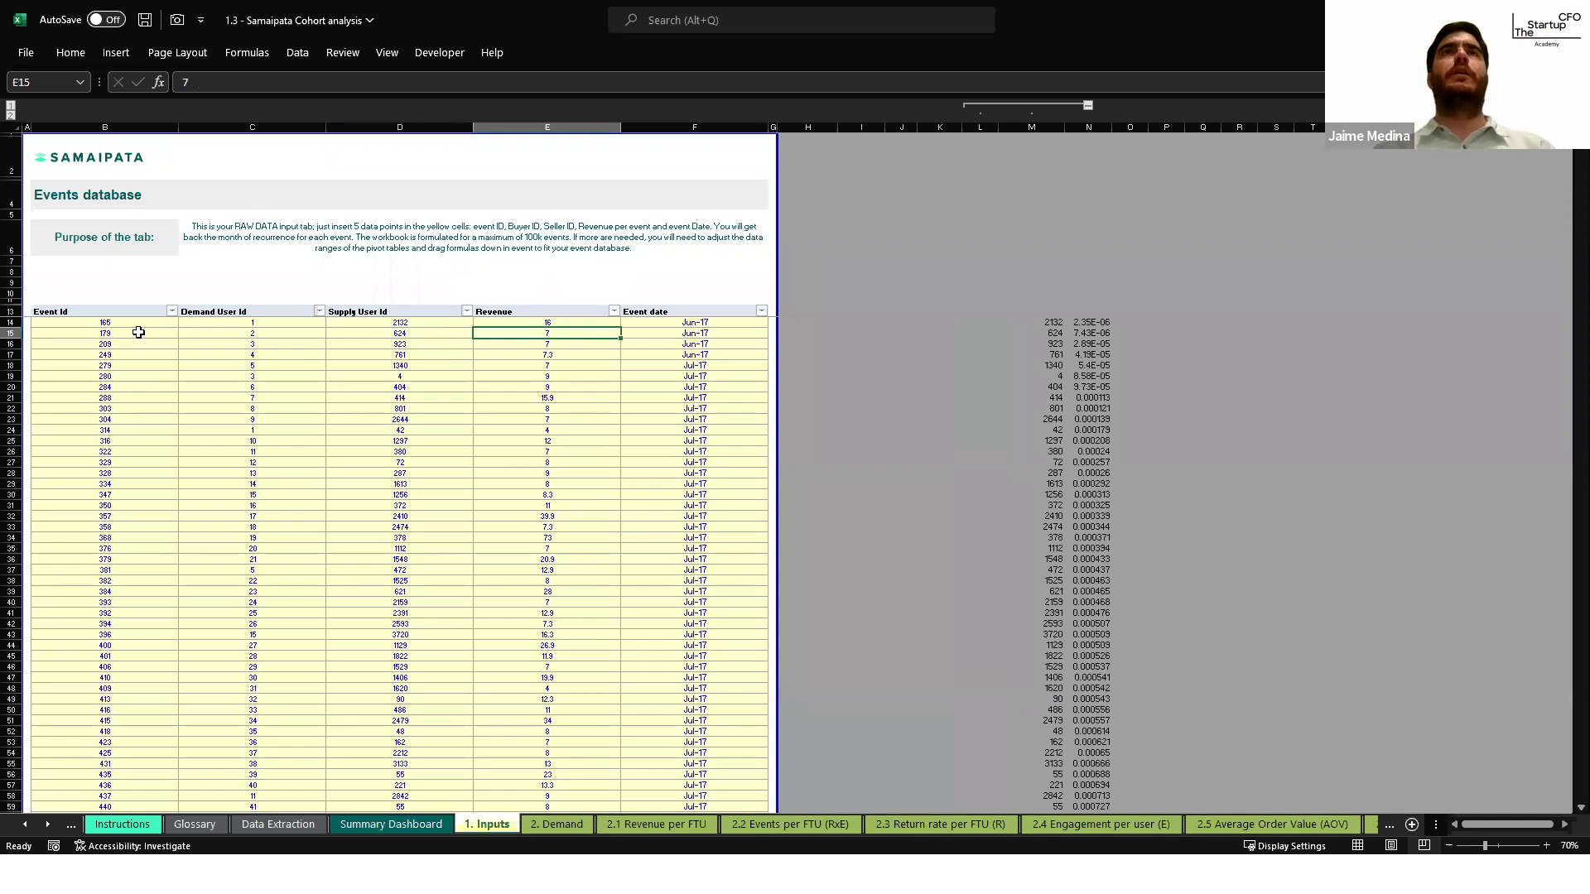
pyautogui.press('Right')
pyautogui.press('Left')
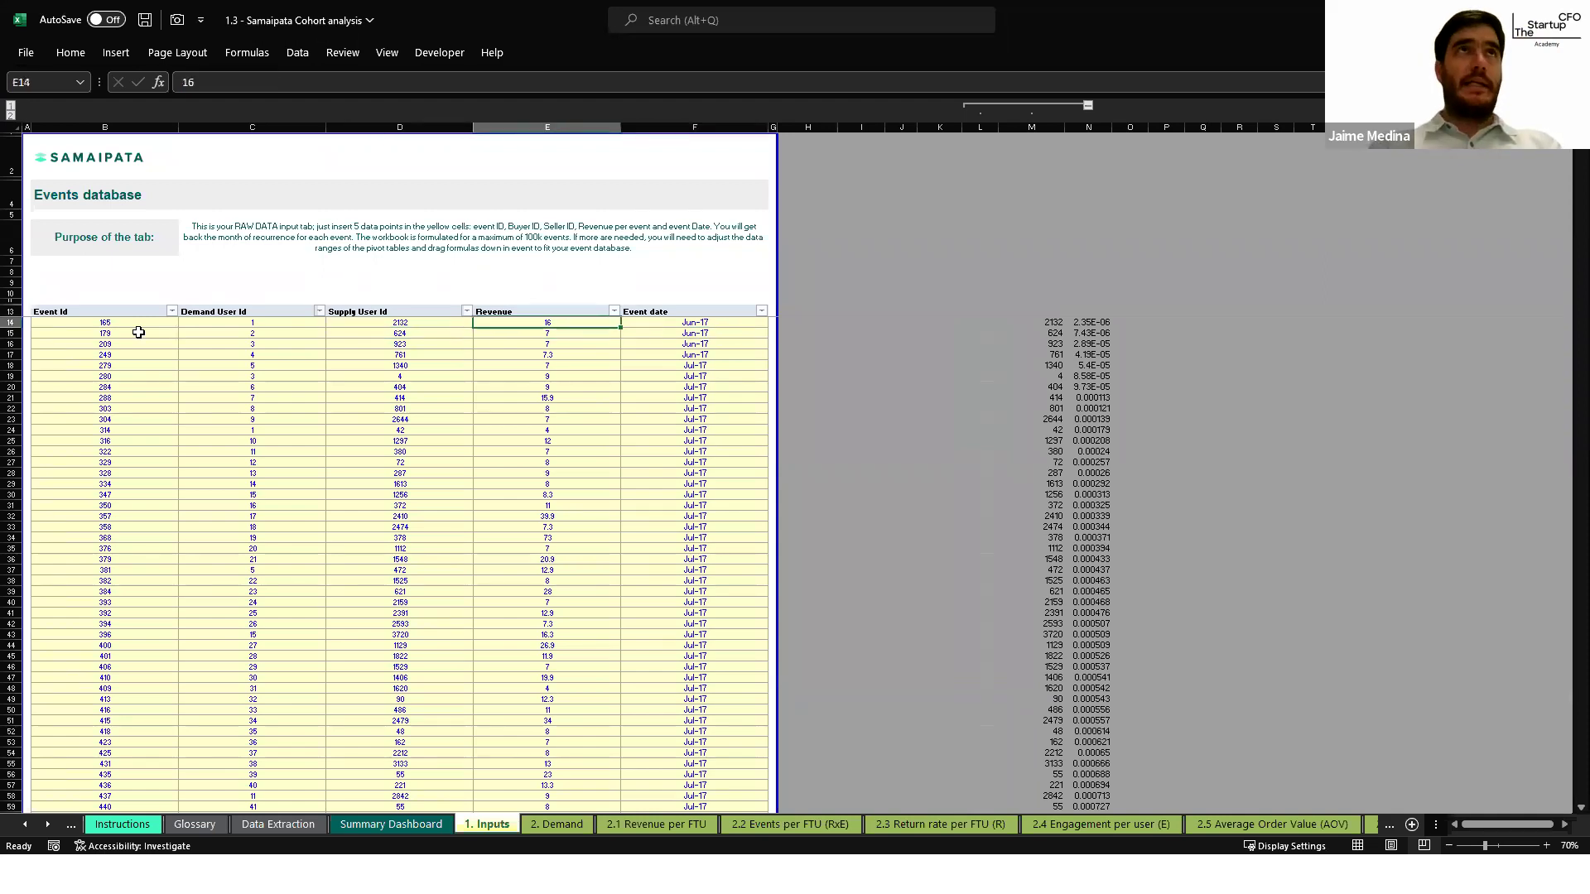
pyautogui.hotkey('ctrl', 'Down')
pyautogui.hotkey('ctrl', 'Up')
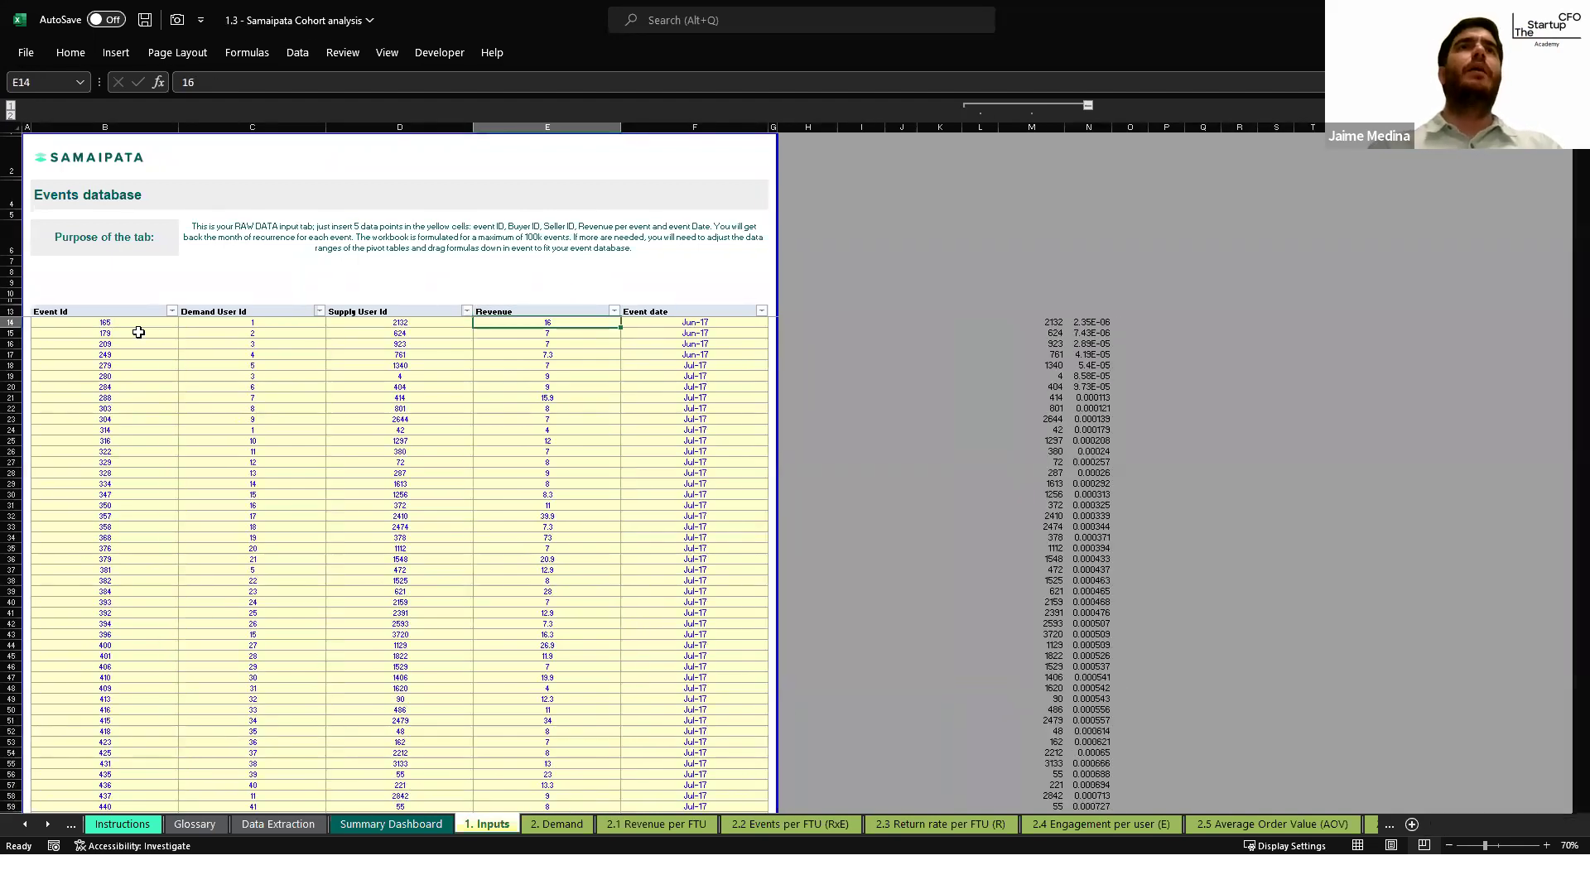
# Step: Open the 2.3 Return rate per FTU (R) sheet and inspect the month 0 formula of the 2018.05 cohort
pyautogui.hotkey('ctrl', 'pageup')
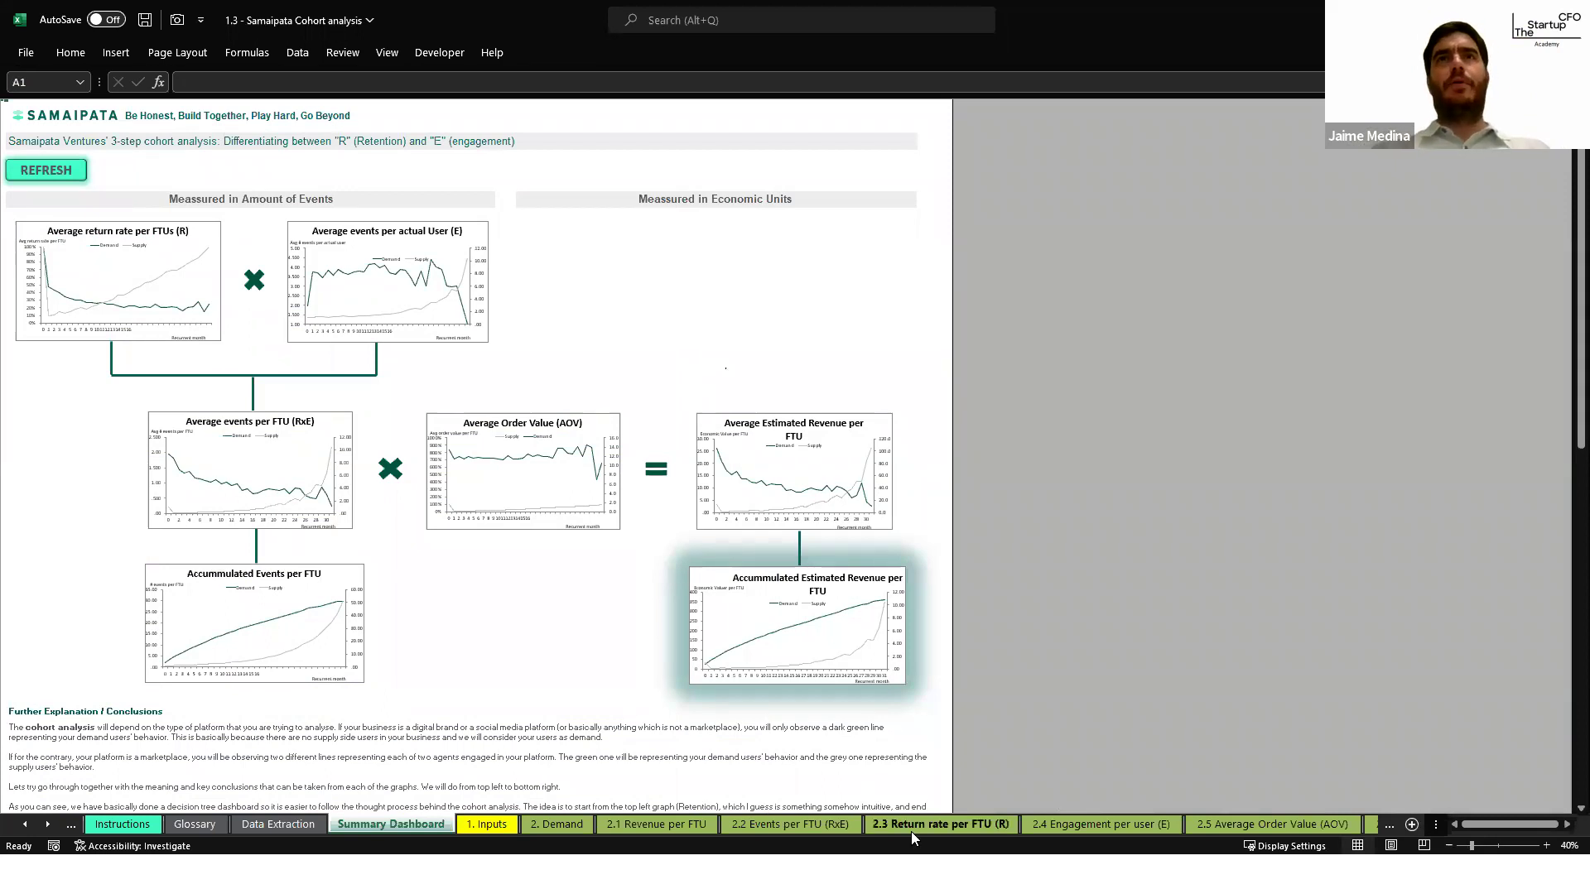
pyautogui.click(946, 825)
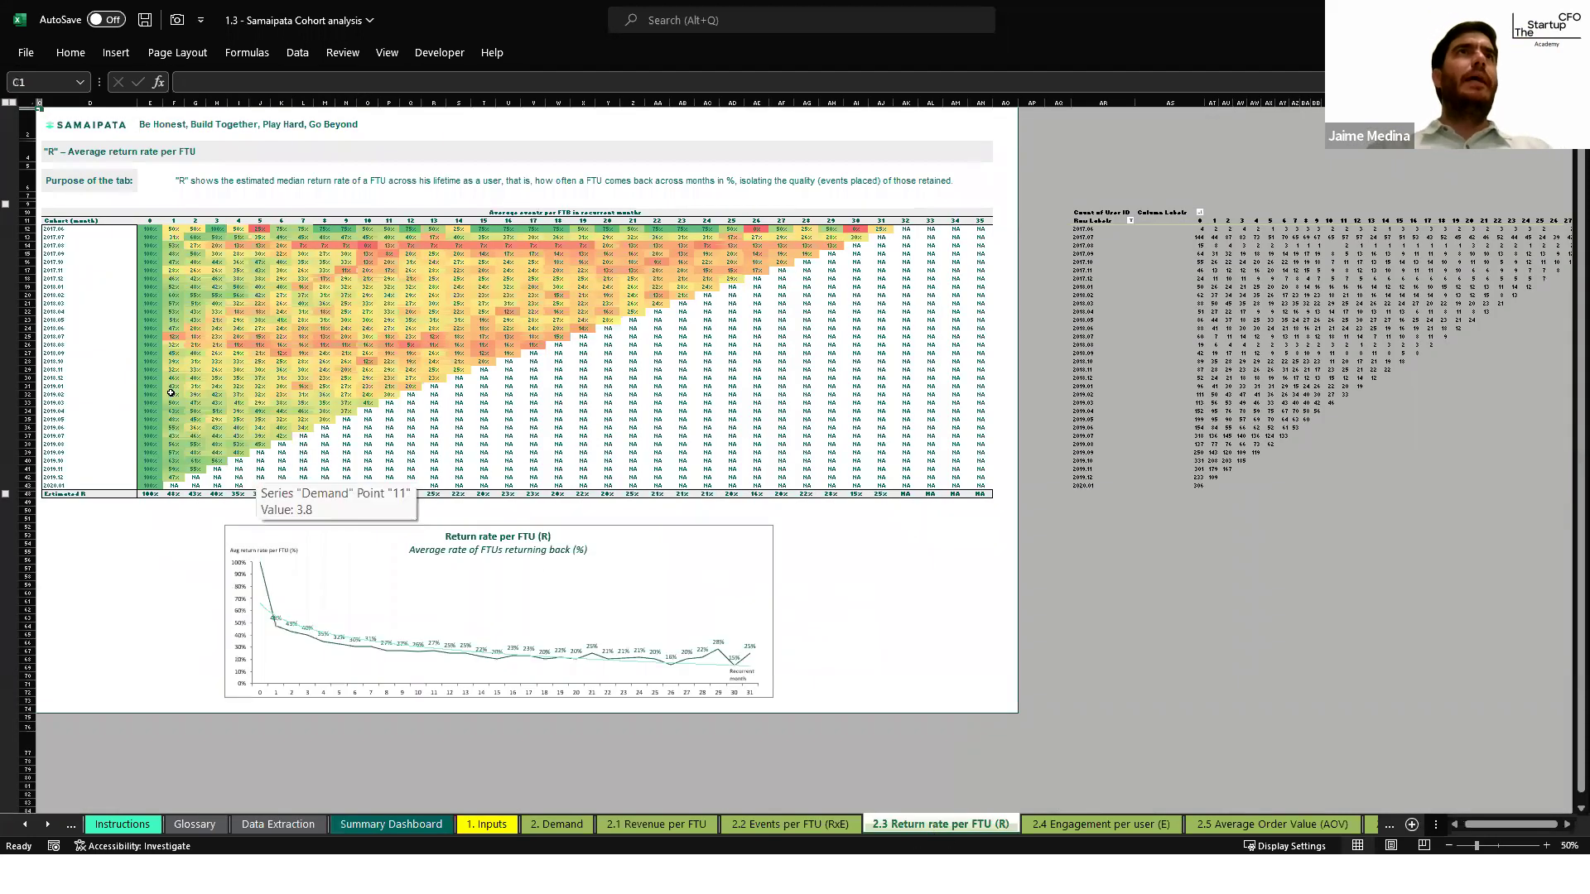
pyautogui.click(1546, 845)
pyautogui.click(1547, 846)
pyautogui.click(1547, 845)
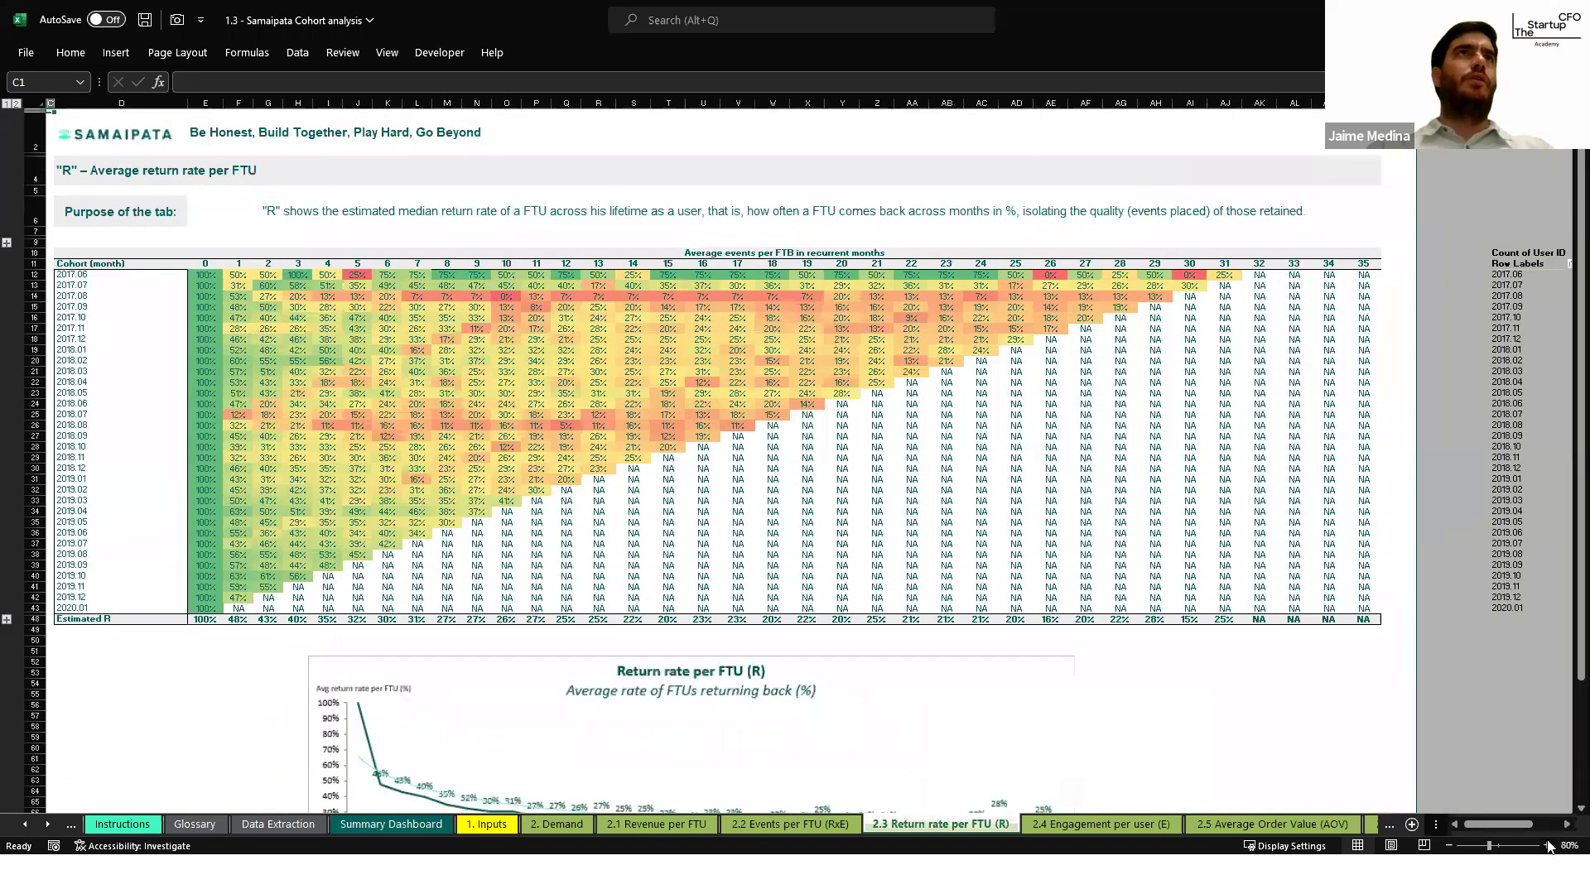
pyautogui.click(1546, 845)
pyautogui.click(1547, 845)
pyautogui.keyDown('ctrl'); pyautogui.scroll(1, 547, 563); pyautogui.keyUp('ctrl')
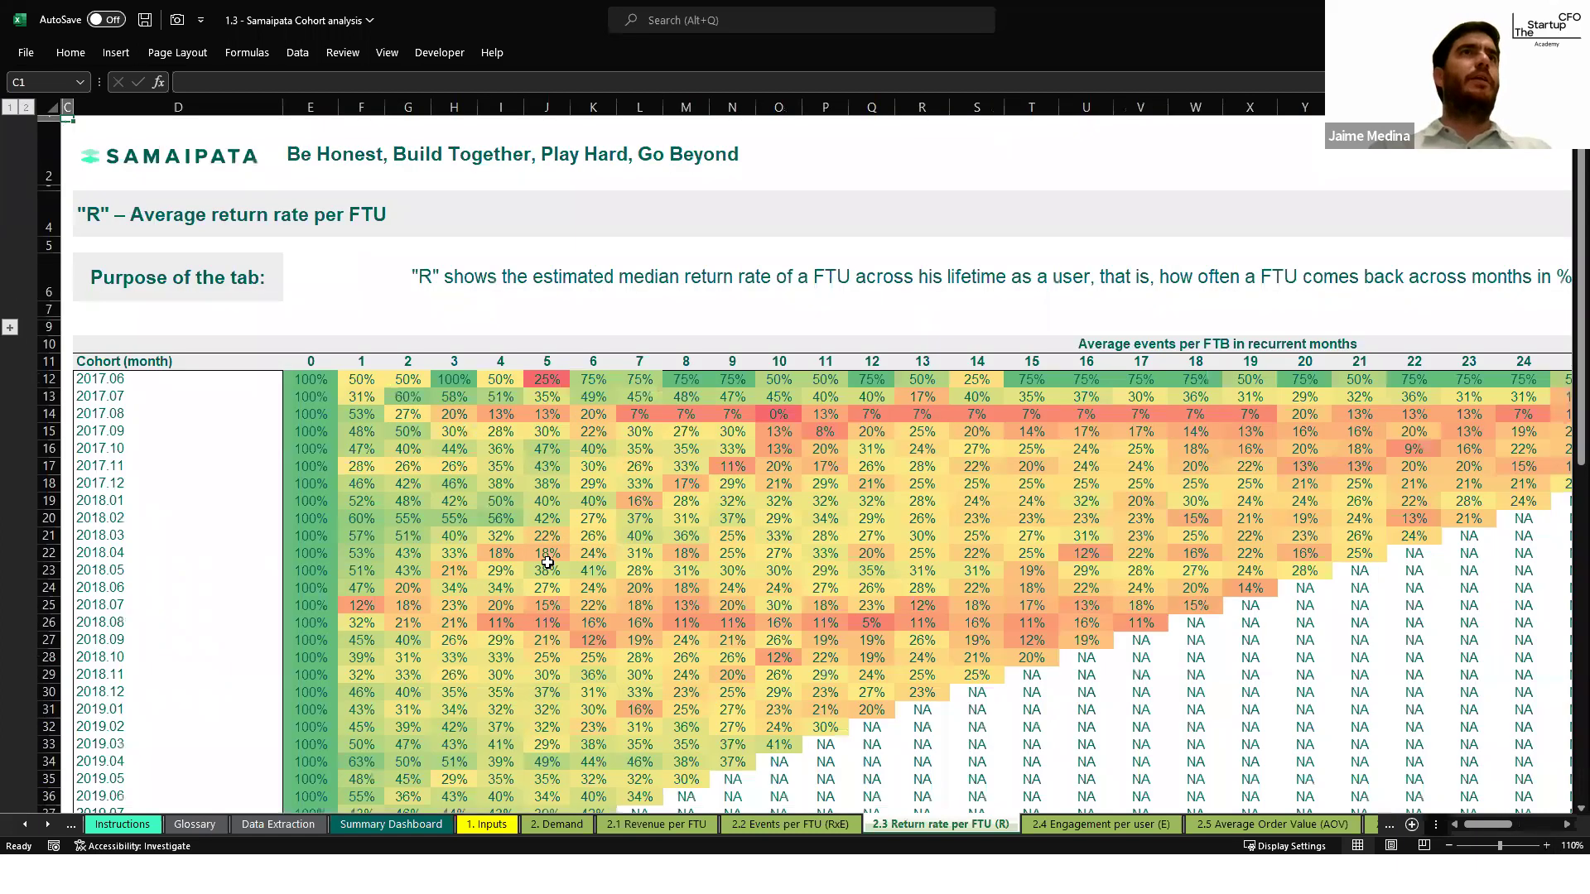
pyautogui.scroll(-2, 306, 426)
pyautogui.click(303, 429)
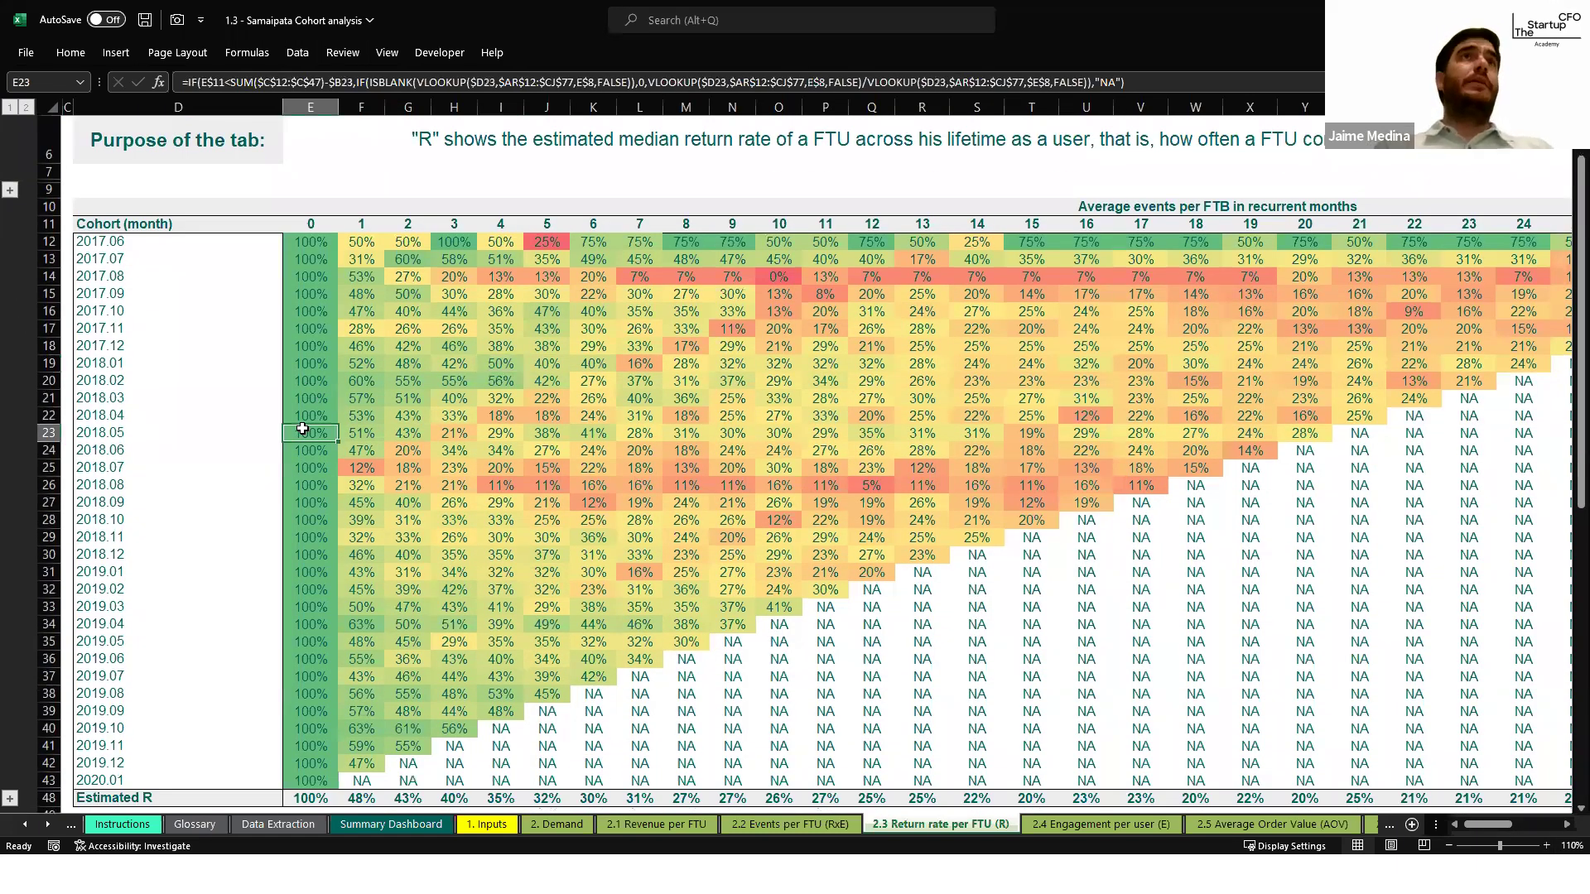
# Step: Examine the month 0 return rates cohort by cohort, from the start of the table to 2018.02
pyautogui.hscroll(2, 302, 429)
pyautogui.hscroll(-2, 302, 429)
pyautogui.hotkey('ctrl', 'Up')
pyautogui.press('Down')
pyautogui.press('Down')
pyautogui.press('Down')
pyautogui.press('Down')
pyautogui.press('Down')
pyautogui.press('Down')
pyautogui.press('Down')
pyautogui.press('Down')
pyautogui.press('Down')
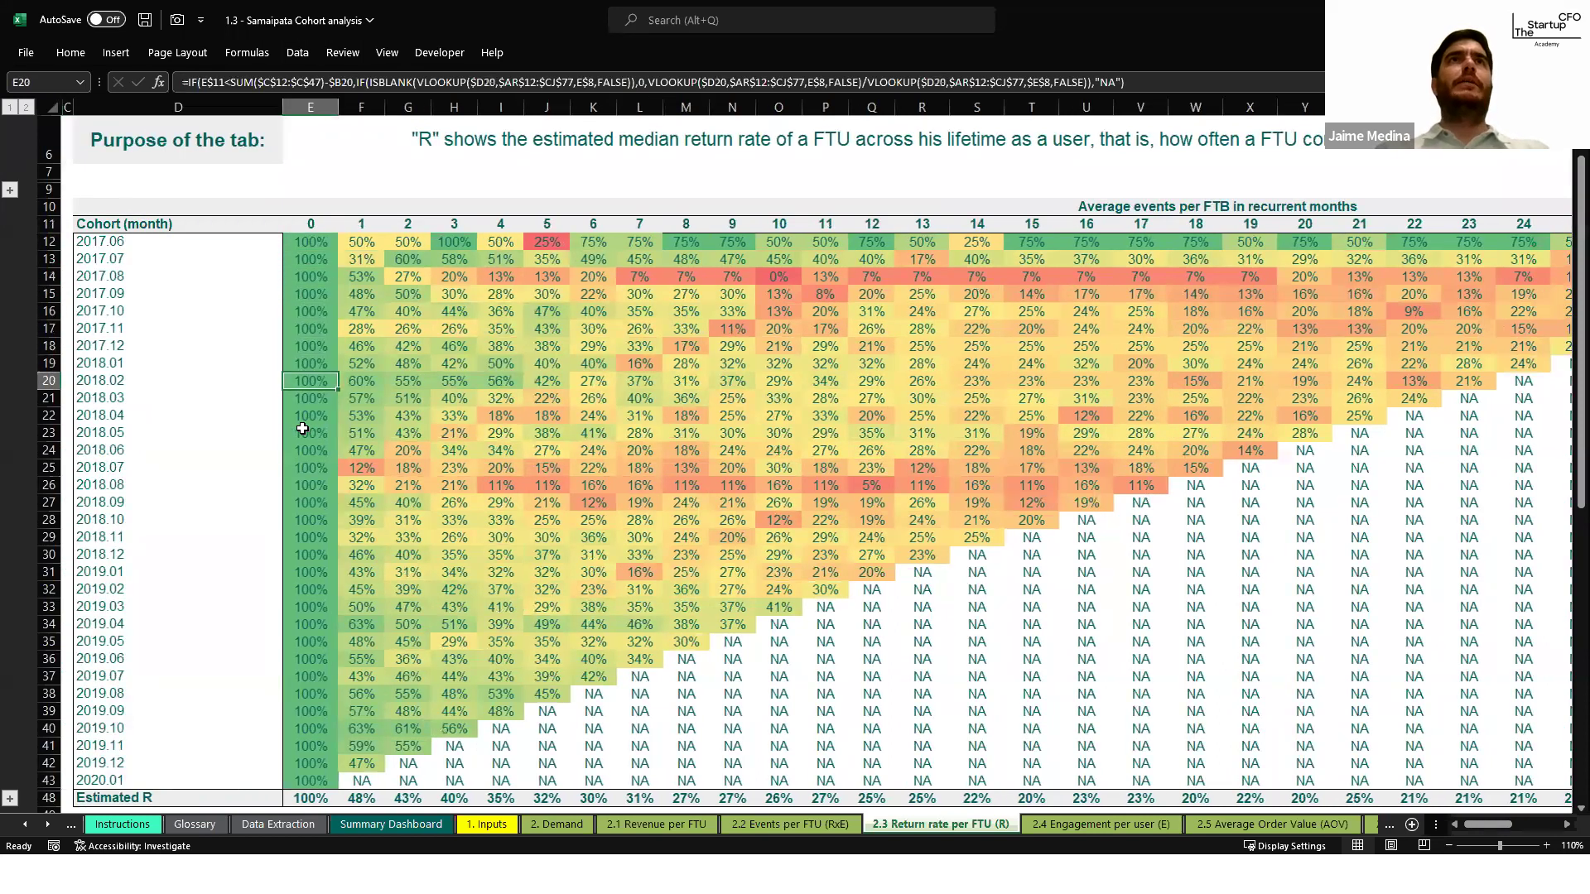
# Step: Review the Estimated R medians from month 1 through month 23
pyautogui.press('Right')
pyautogui.hotkey('ctrl', 'Down')
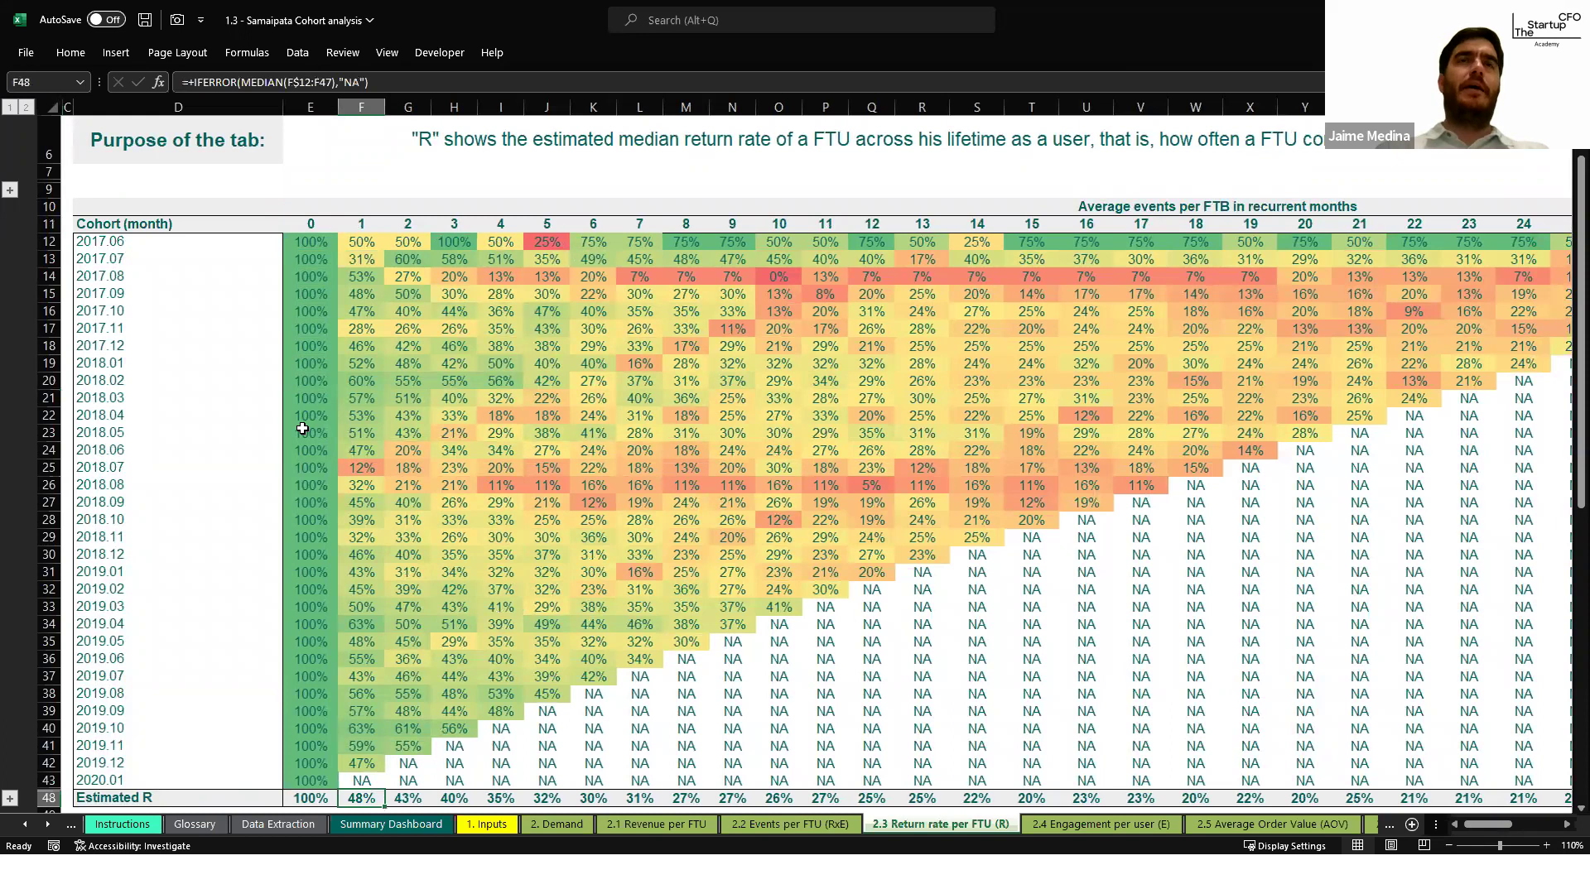
pyautogui.press('Right')
pyautogui.press('Right')
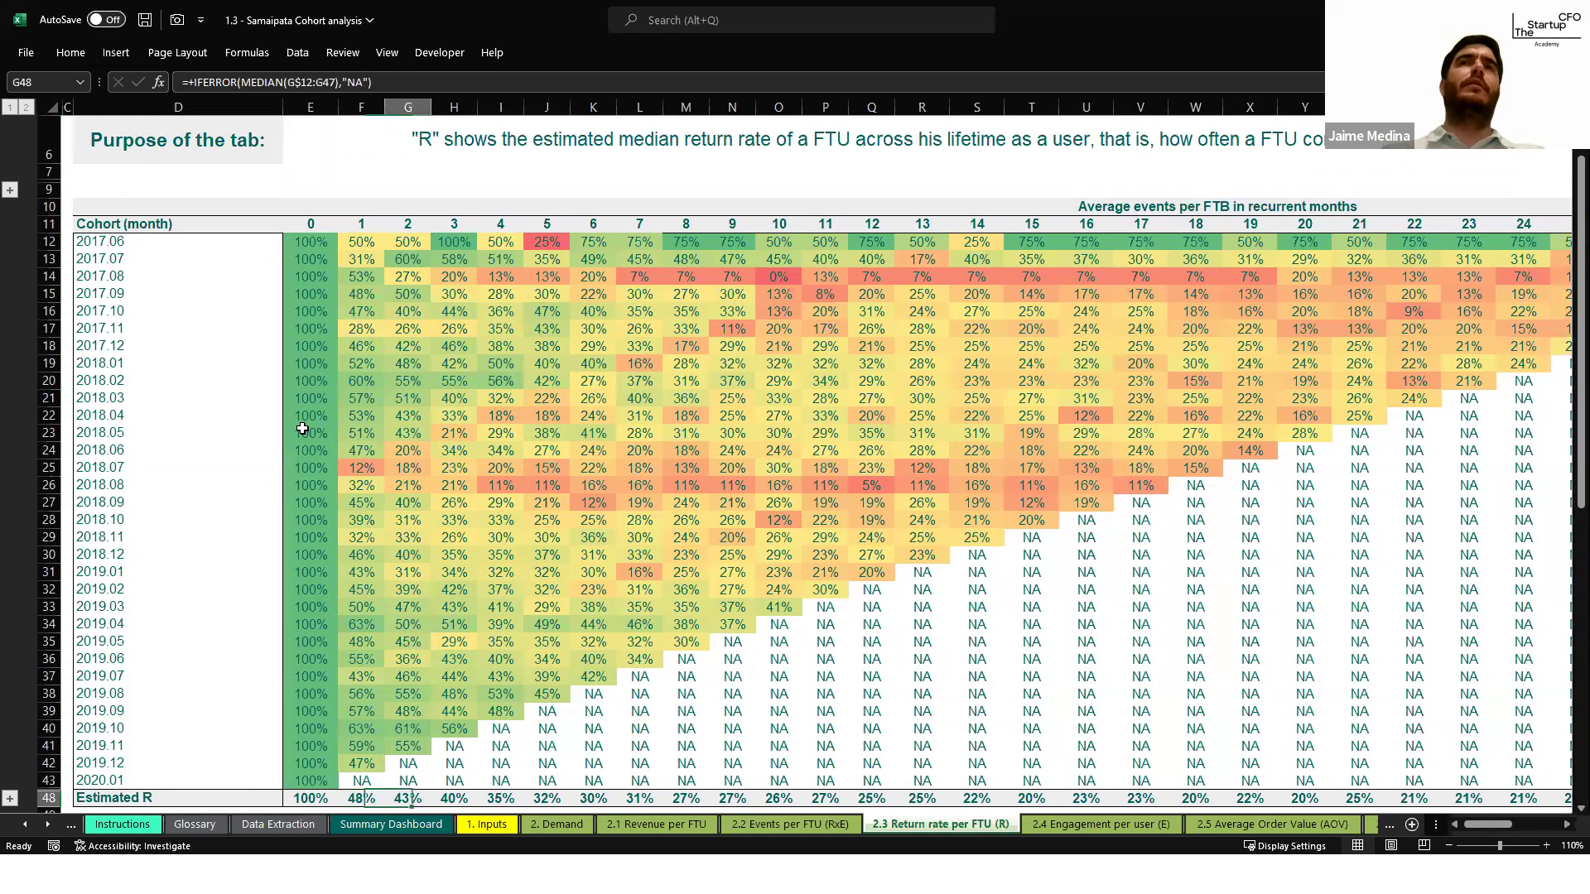
pyautogui.press('Right')
pyautogui.press('Right')
pyautogui.press('Right')
pyautogui.press('Right')
pyautogui.press('Right')
pyautogui.press('Right')
pyautogui.press('Right')
pyautogui.press('Right')
pyautogui.press('Right')
pyautogui.press('Right')
pyautogui.press('Right')
pyautogui.press('Right')
pyautogui.press('Right')
pyautogui.press('Right')
pyautogui.press('Right')
pyautogui.press('Right')
pyautogui.press('Right')
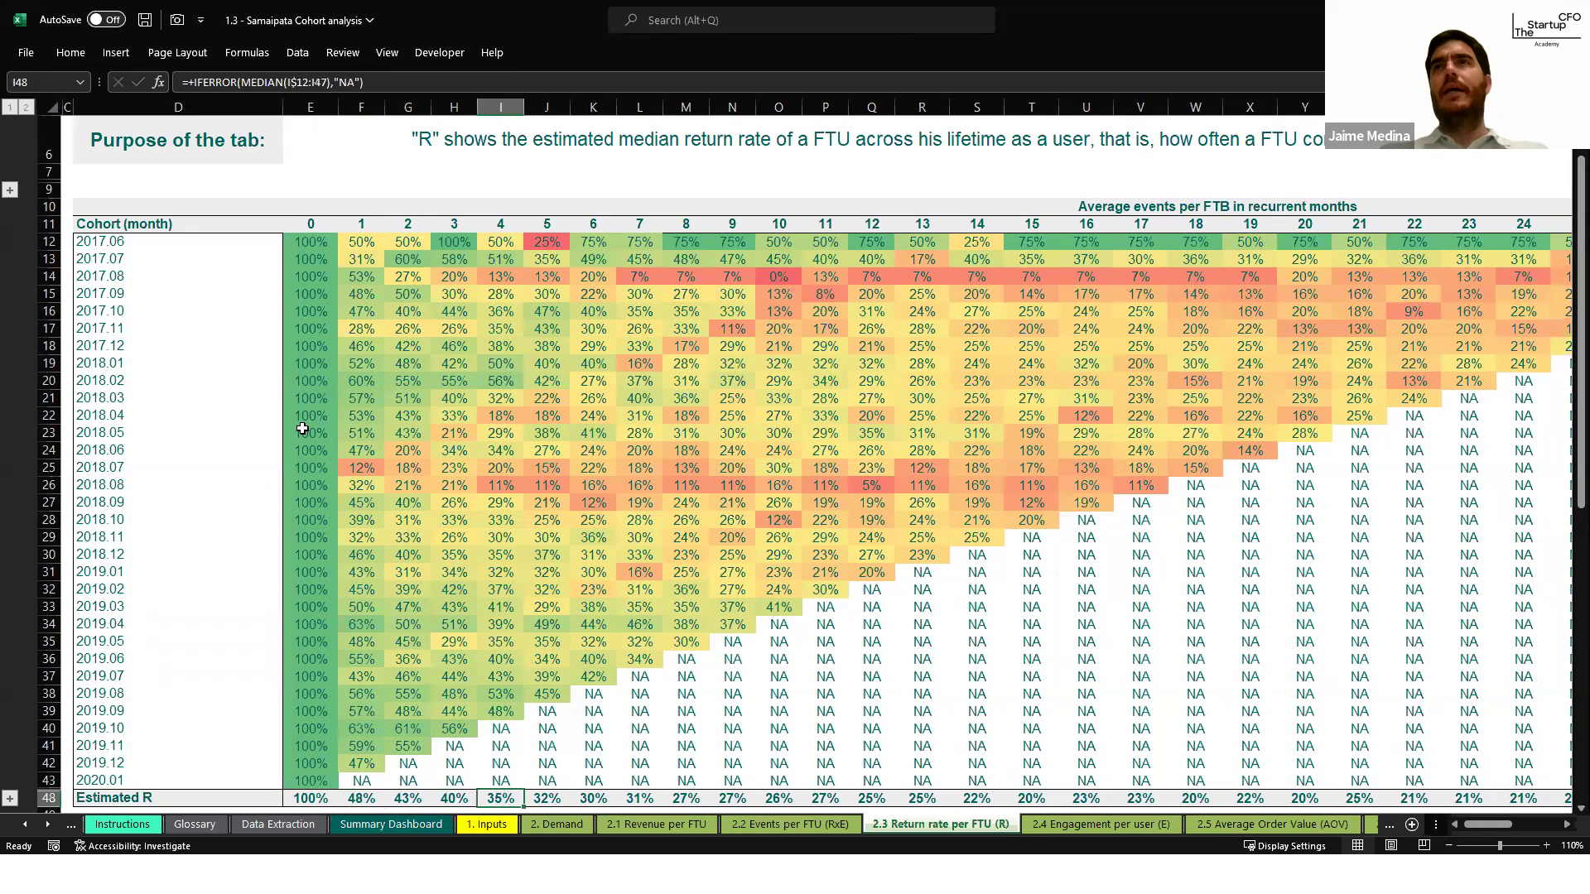
pyautogui.press('Left')
pyautogui.press('Left')
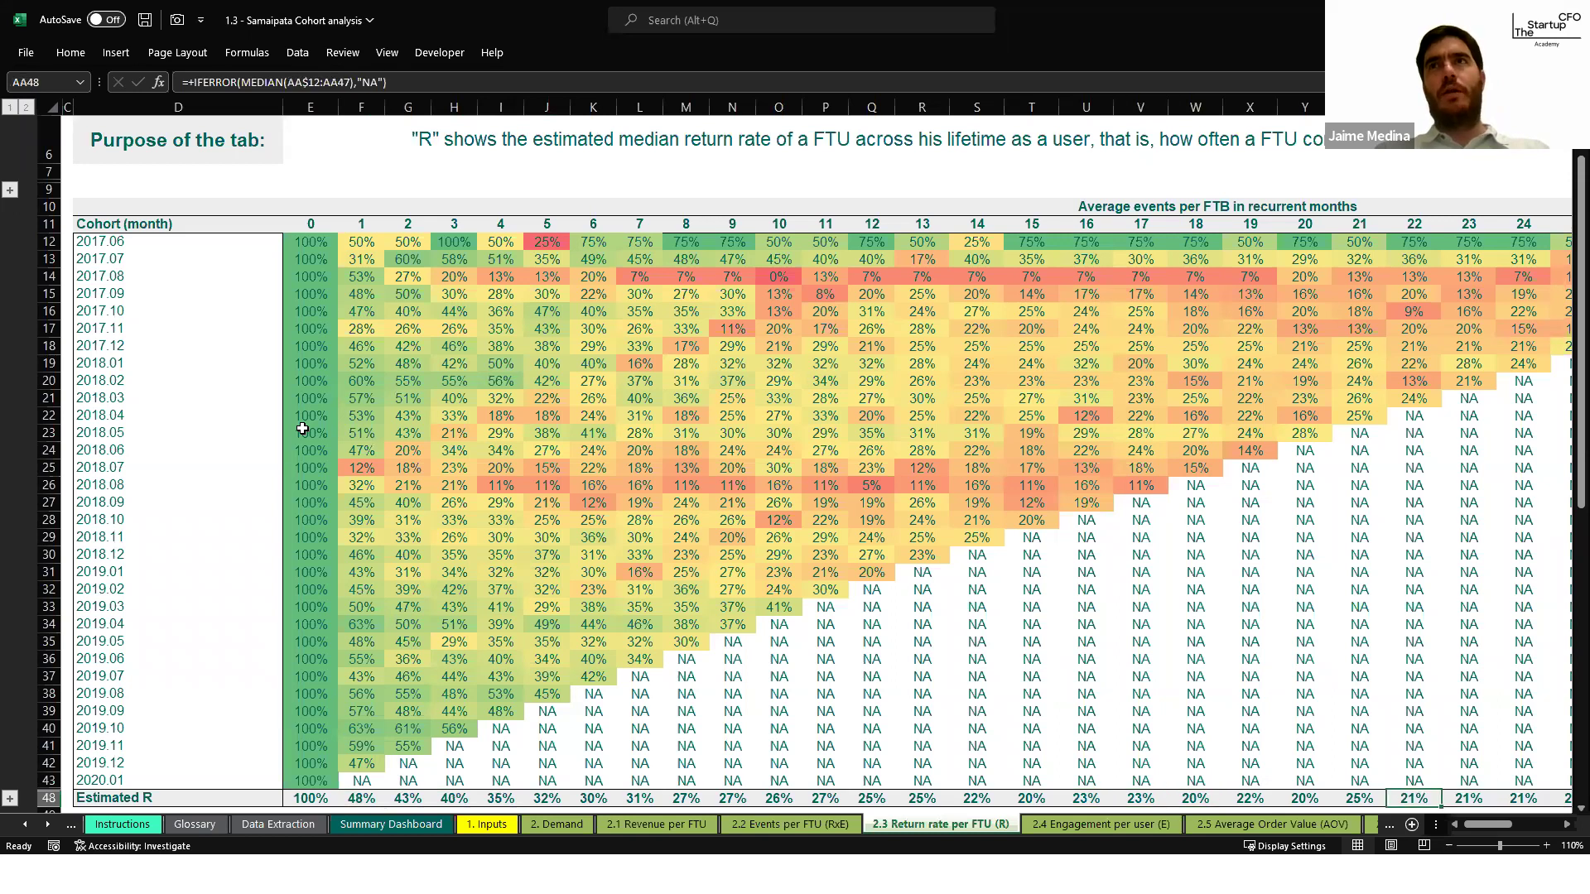
pyautogui.press('Right')
pyautogui.press('Right')
pyautogui.press('Right')
pyautogui.press('Right')
pyautogui.press('Right')
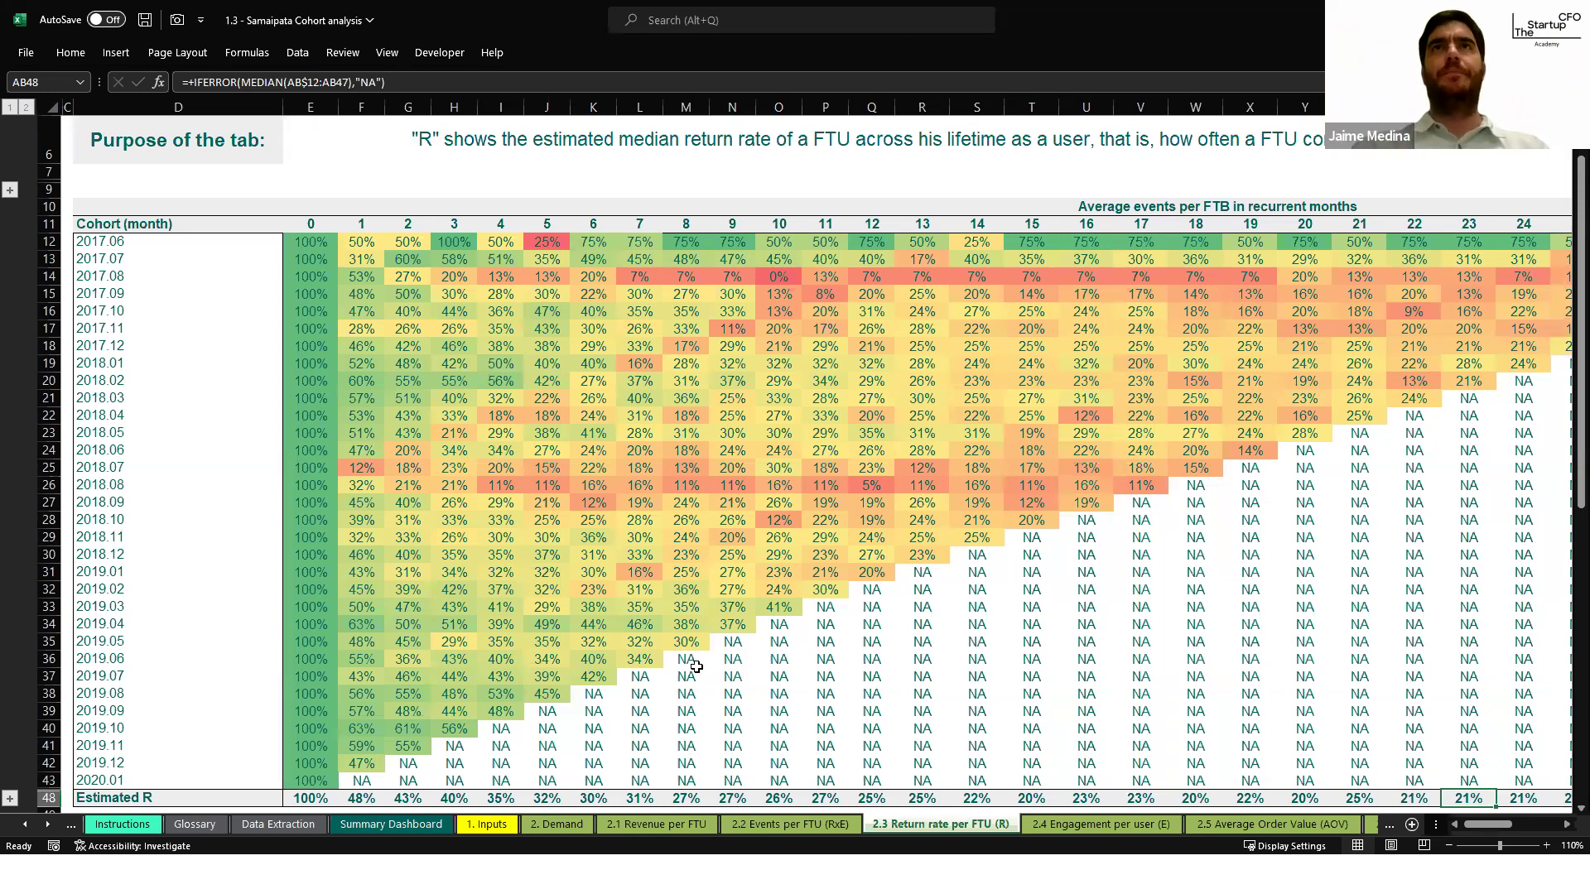
# Step: Open the 2.4 Engagement per user (E) sheet and examine its cohort table at a readable size
pyautogui.click(1055, 825)
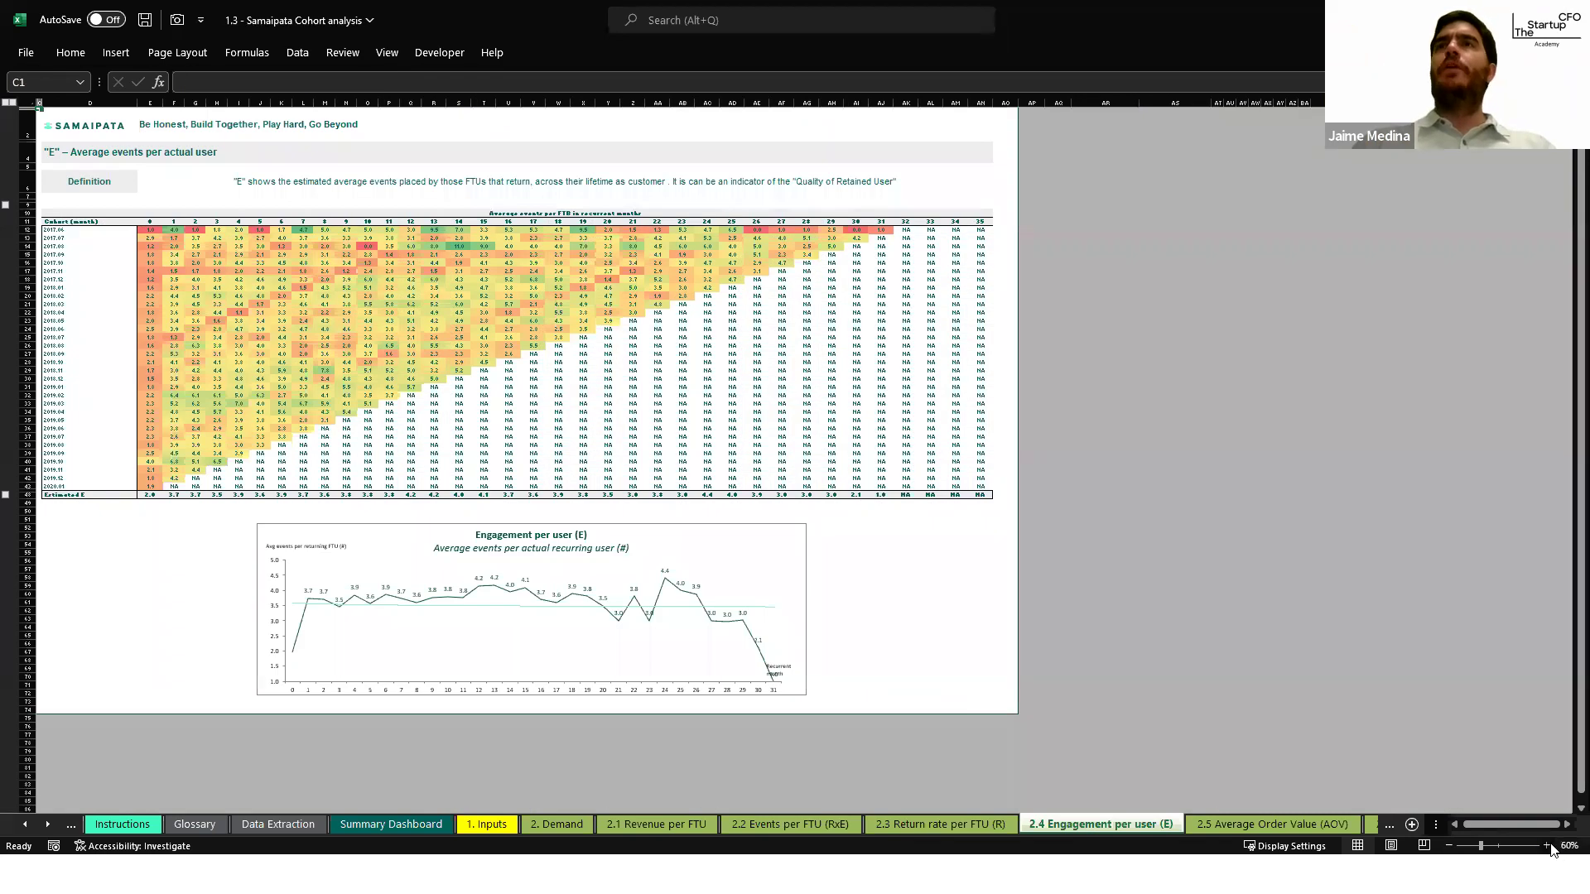
pyautogui.click(1546, 846)
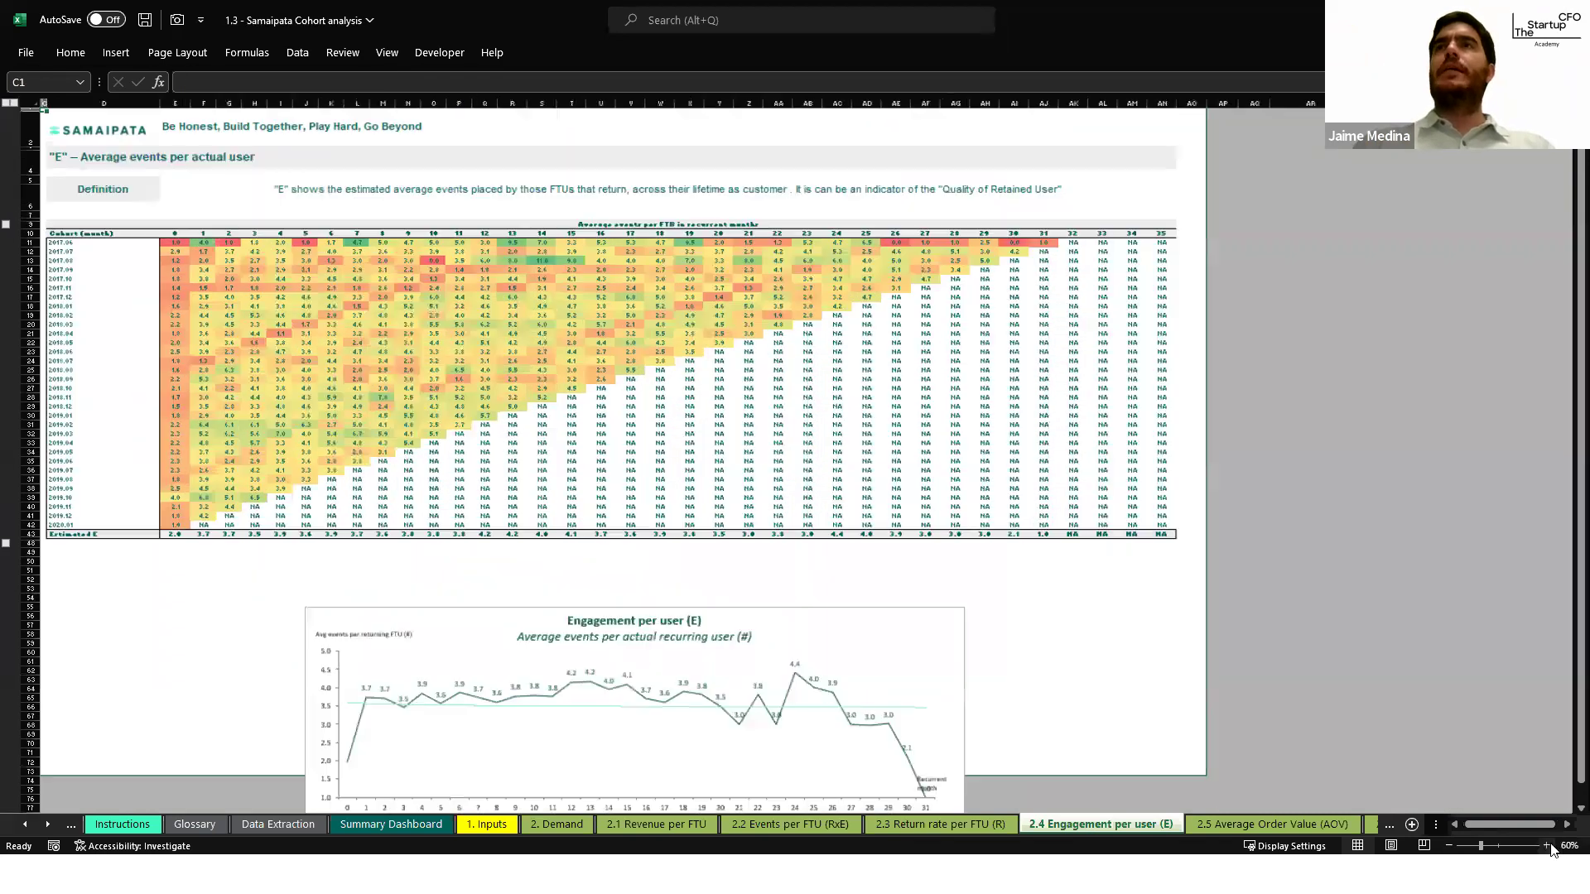
pyautogui.click(1546, 846)
pyautogui.click(1546, 845)
pyautogui.keyDown('ctrl'); pyautogui.scroll(1, 924, 627); pyautogui.keyUp('ctrl')
pyautogui.click(924, 626)
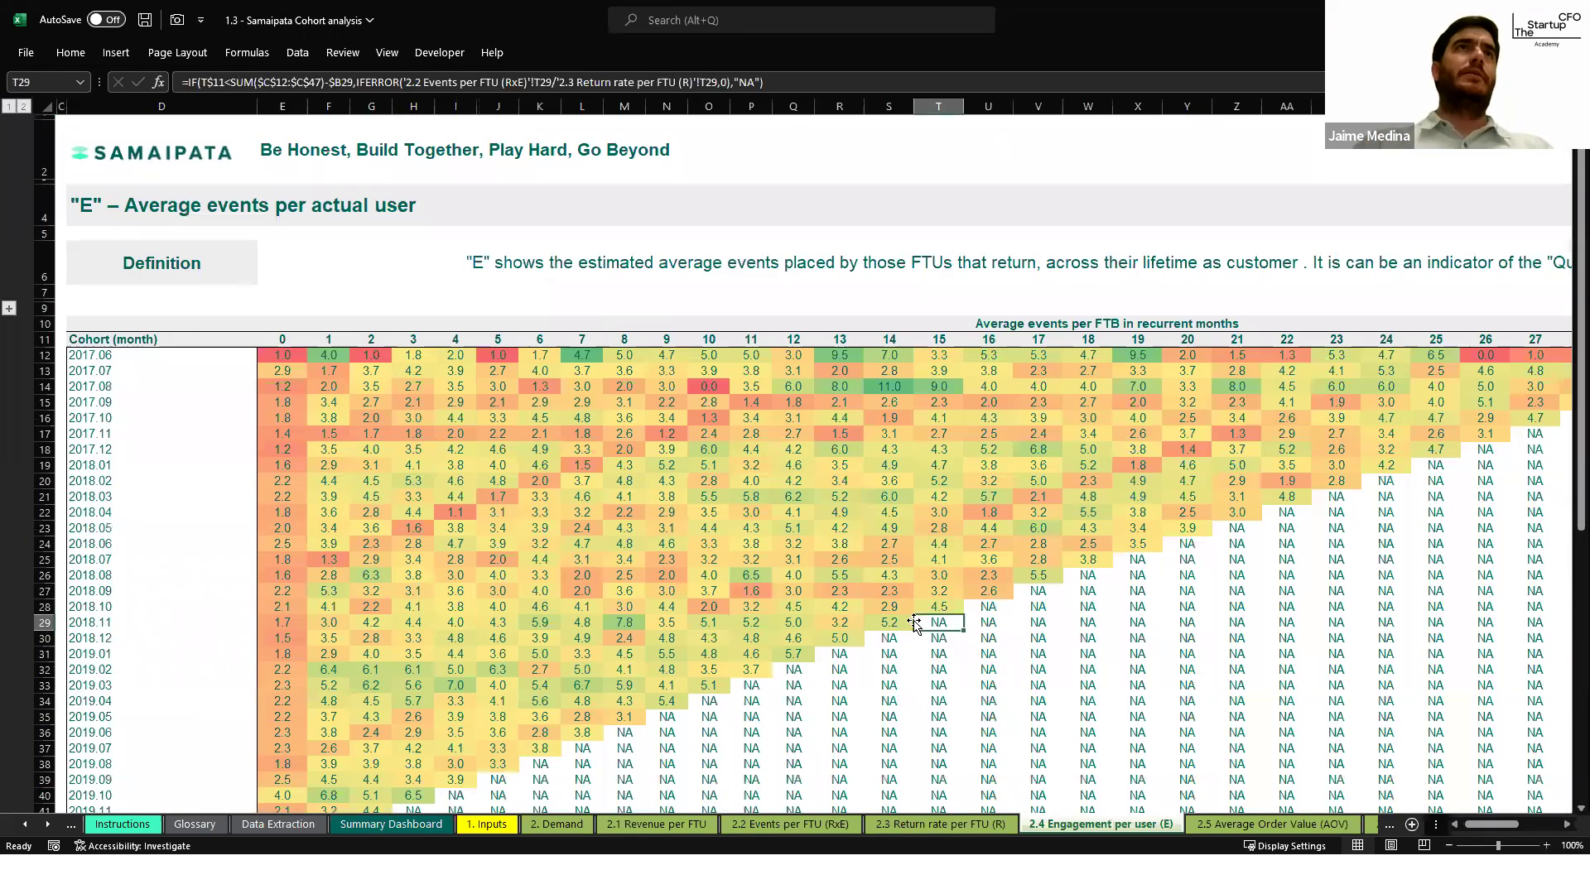
pyautogui.scroll(-2, 919, 627)
pyautogui.scroll(1, 919, 627)
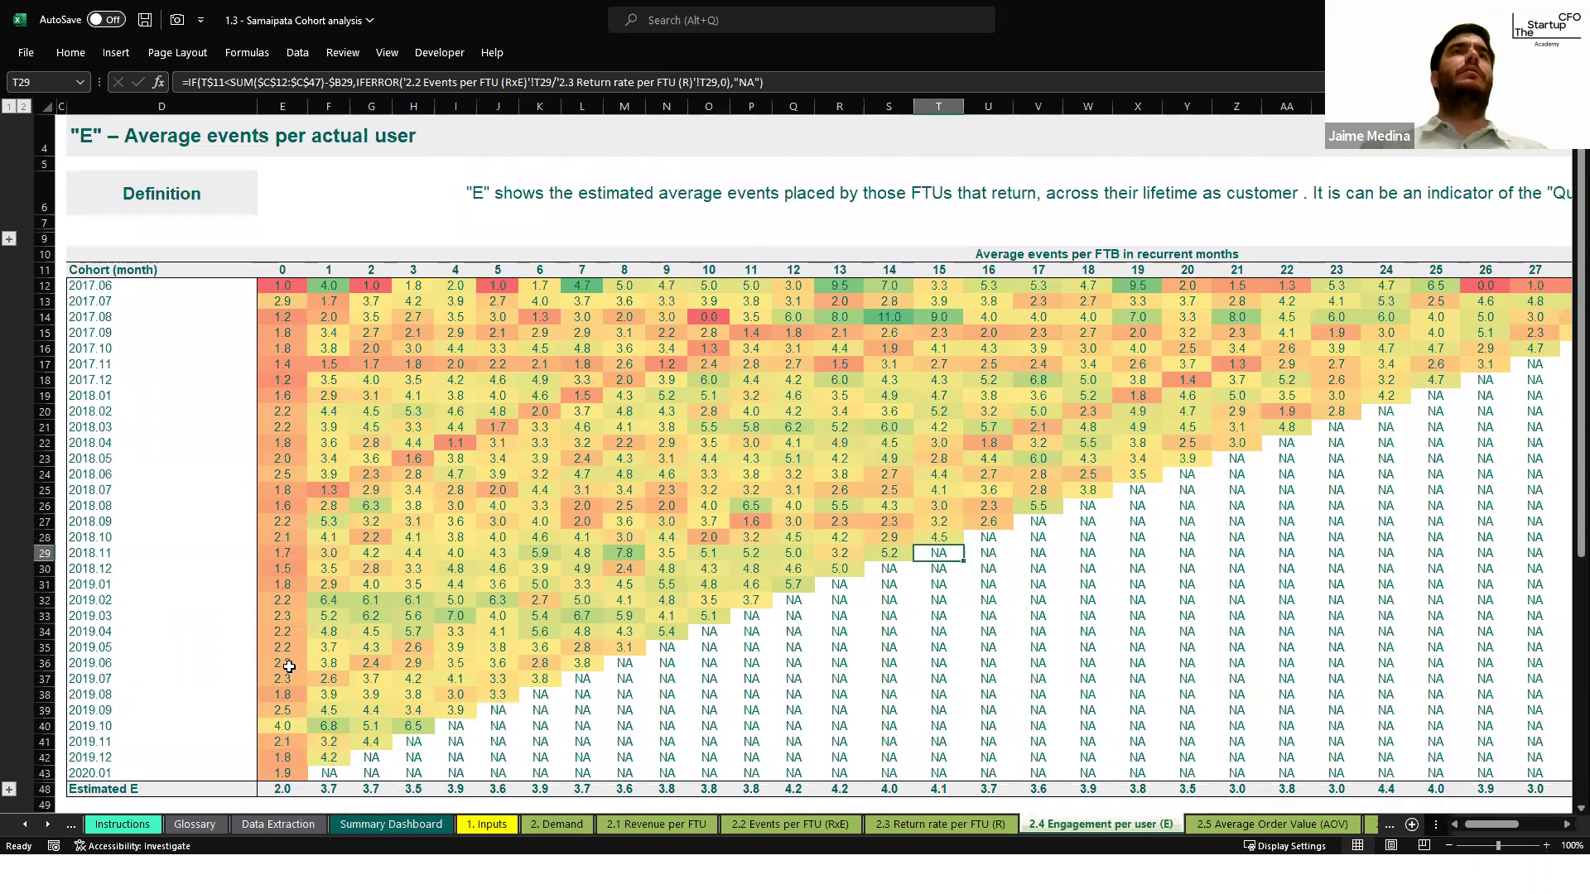
# Step: Review the Estimated E medians from month 0 to month 14, comparing the earlier and later months
pyautogui.click(284, 788)
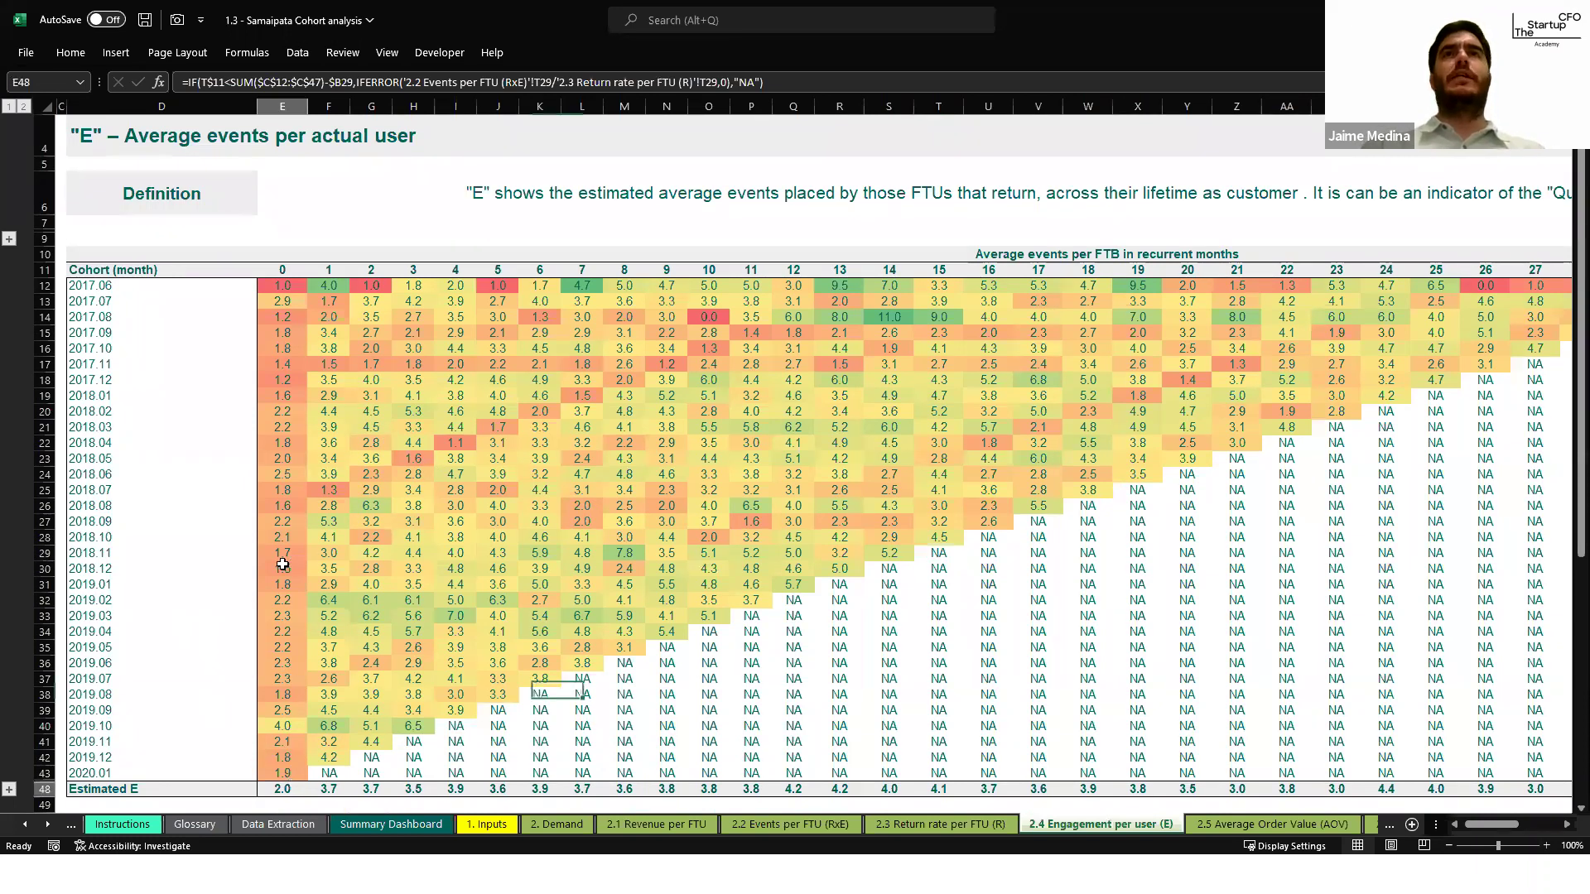
pyautogui.press('Right')
pyautogui.press('Right')
pyautogui.press('Right')
pyautogui.press('Right')
pyautogui.press('Right')
pyautogui.press('Right')
pyautogui.press('Right')
pyautogui.press('Right')
pyautogui.press('Right')
pyautogui.press('Right')
pyautogui.press('Right')
pyautogui.press('Right')
pyautogui.press('Right')
pyautogui.press('Right')
pyautogui.press('Right')
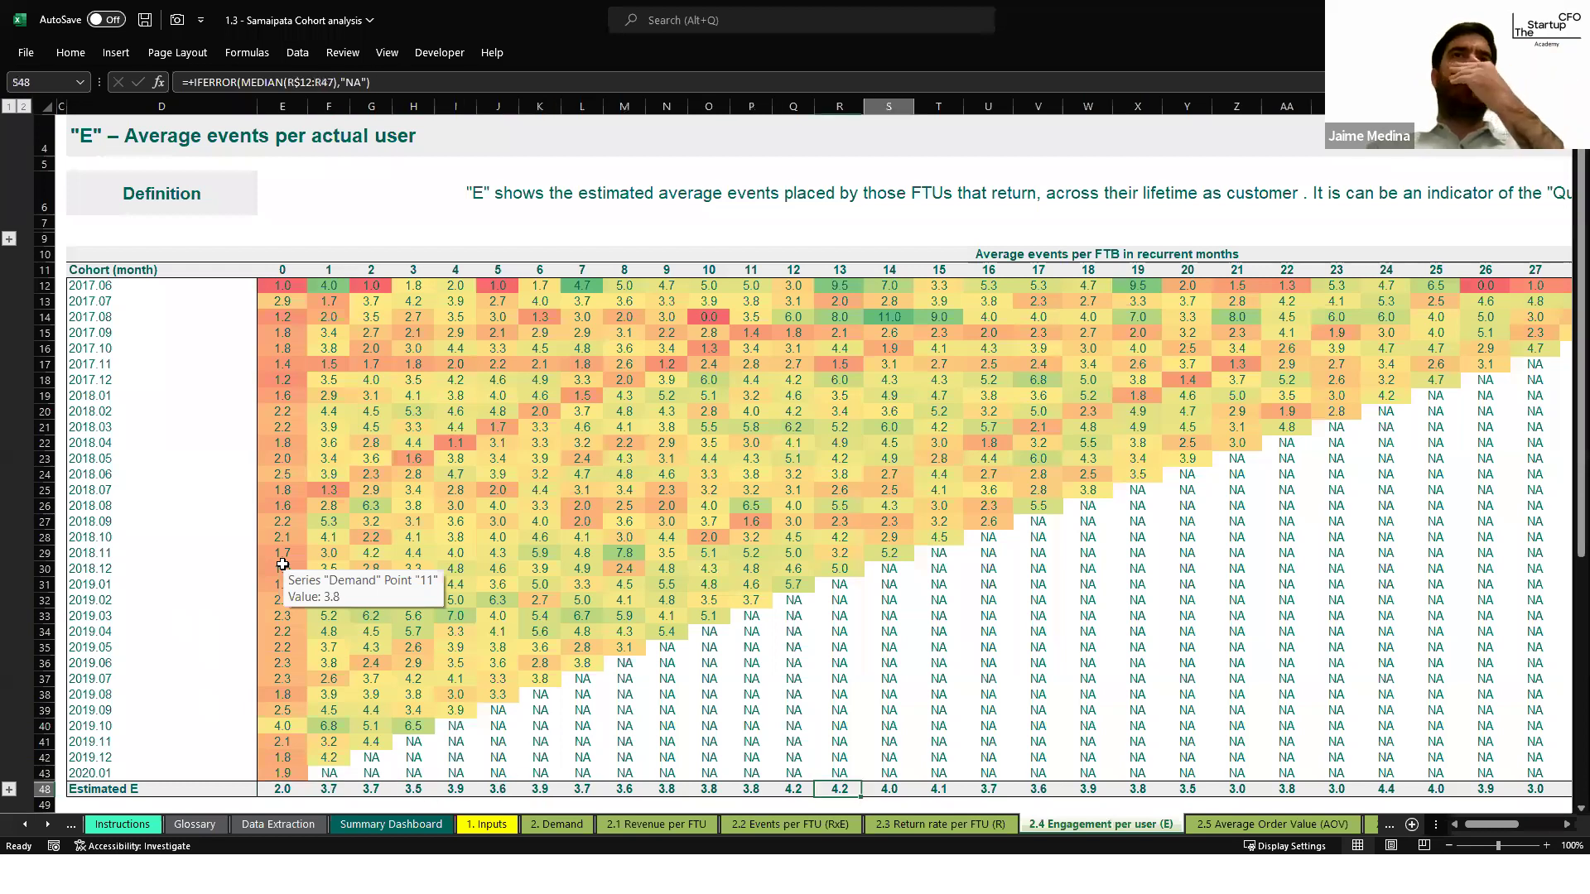
pyautogui.press('Left')
pyautogui.press('Left')
pyautogui.press('Left')
pyautogui.press('Left')
pyautogui.press('Left')
pyautogui.press('Left')
pyautogui.press('Left')
pyautogui.press('Left')
pyautogui.press('Left')
pyautogui.press('Left')
pyautogui.press('Left')
pyautogui.press('Left')
pyautogui.press('Left')
pyautogui.press('Left')
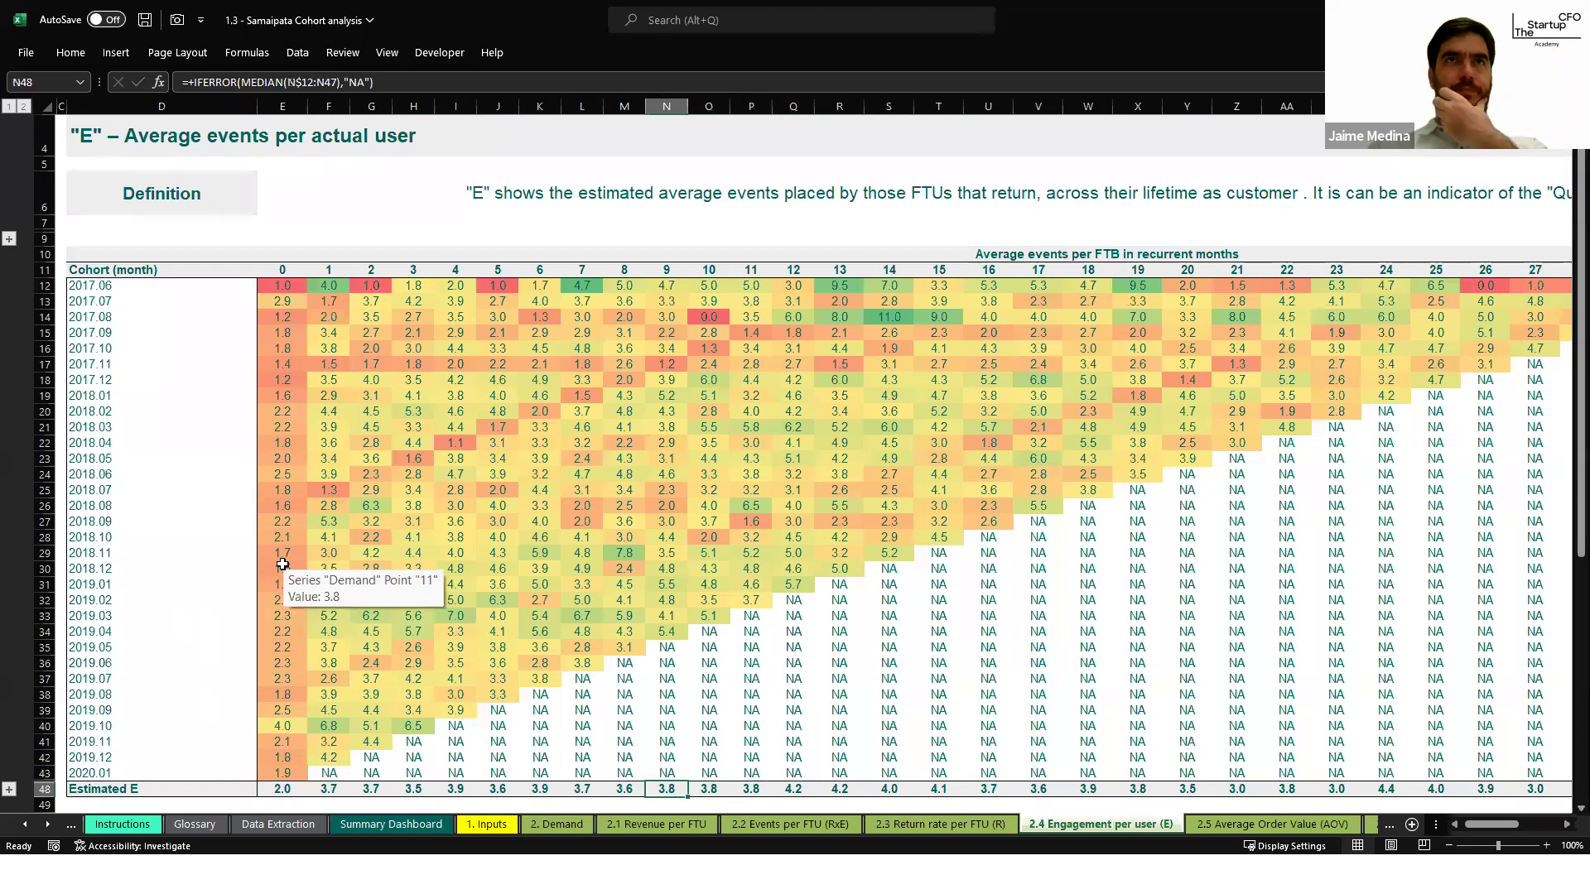
pyautogui.press('Right')
pyautogui.press('Right')
pyautogui.press('Right')
pyautogui.press('Right')
pyautogui.press('Right')
pyautogui.press('Right')
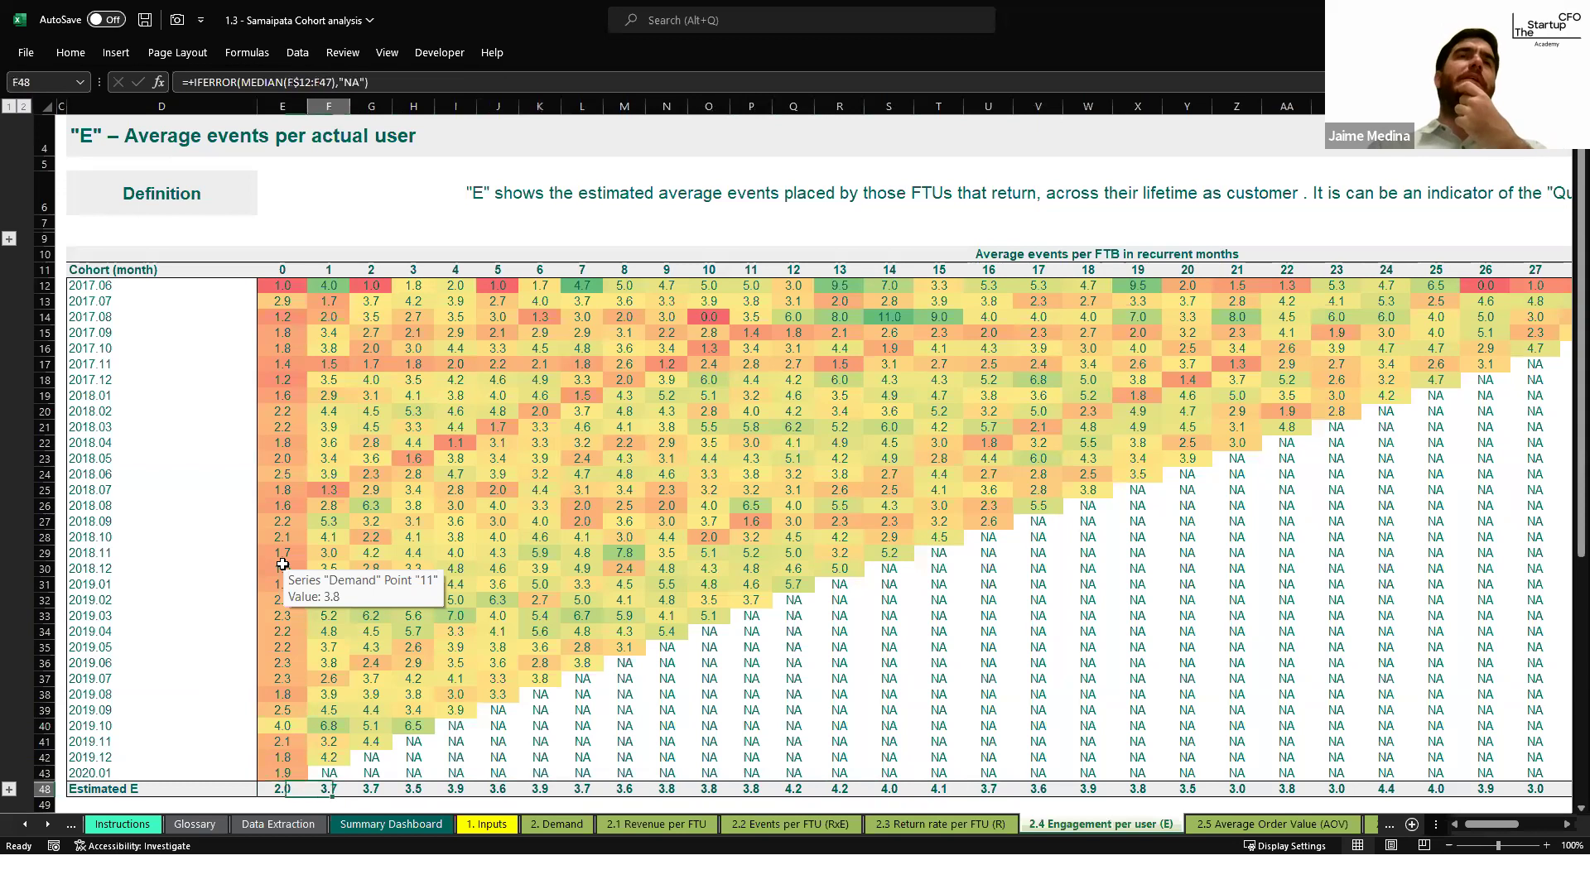
pyautogui.press('Right')
pyautogui.press('Right')
pyautogui.press('Right')
pyautogui.press('Right')
pyautogui.press('Right')
pyautogui.press('Right')
pyautogui.press('Right')
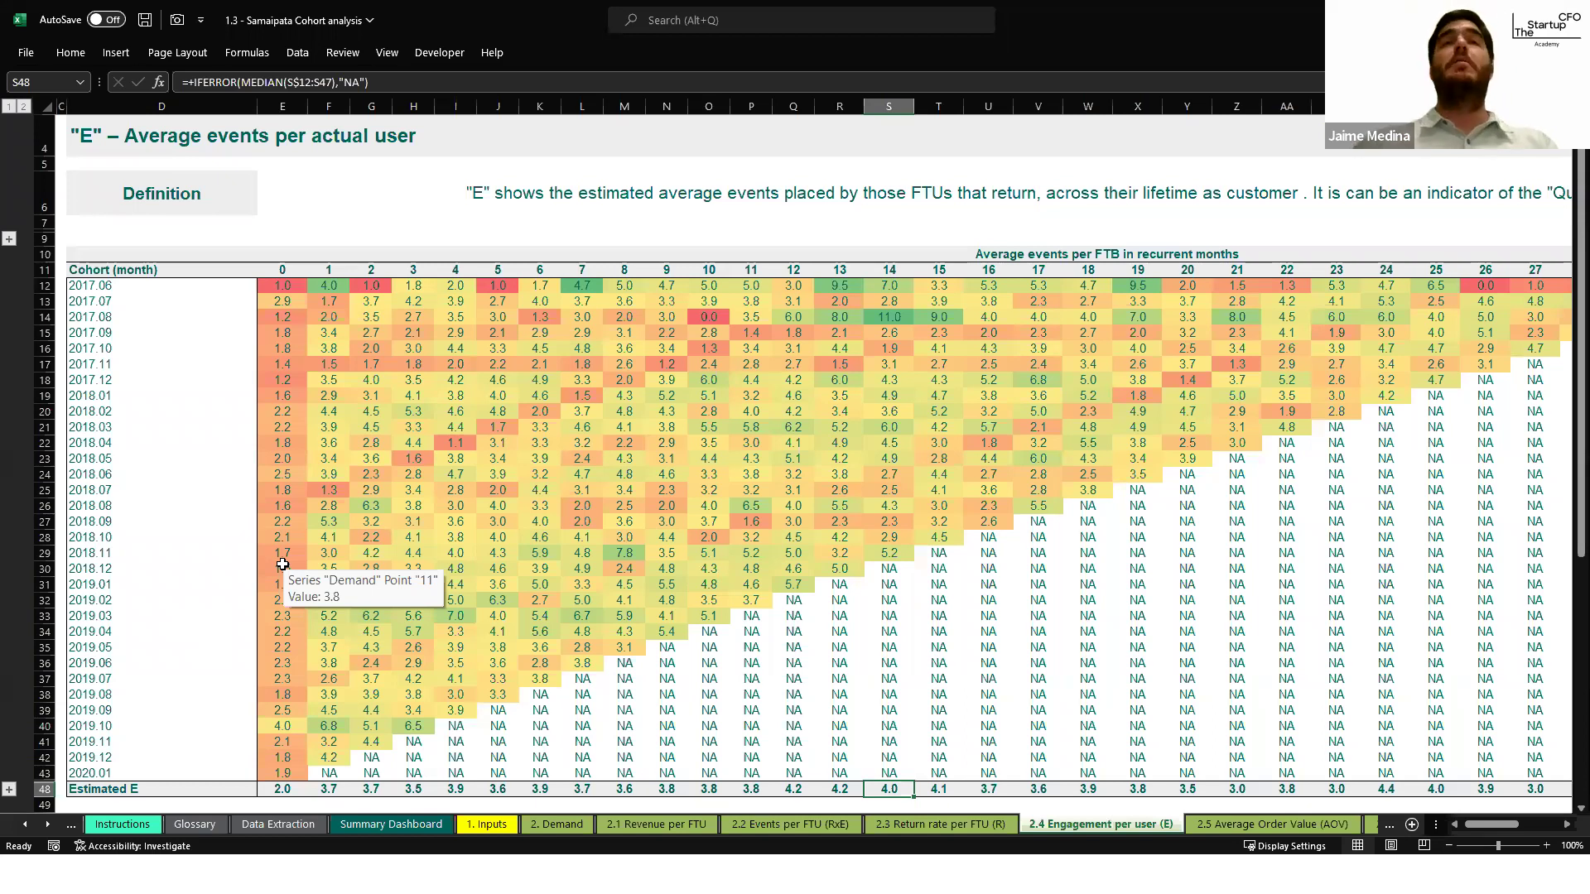
# Step: Open the 2.2 Events per FTU (RxE) sheet and inspect the 2019.03 cohort's month 0 formula and the month 10 Estimated RxE
pyautogui.click(795, 825)
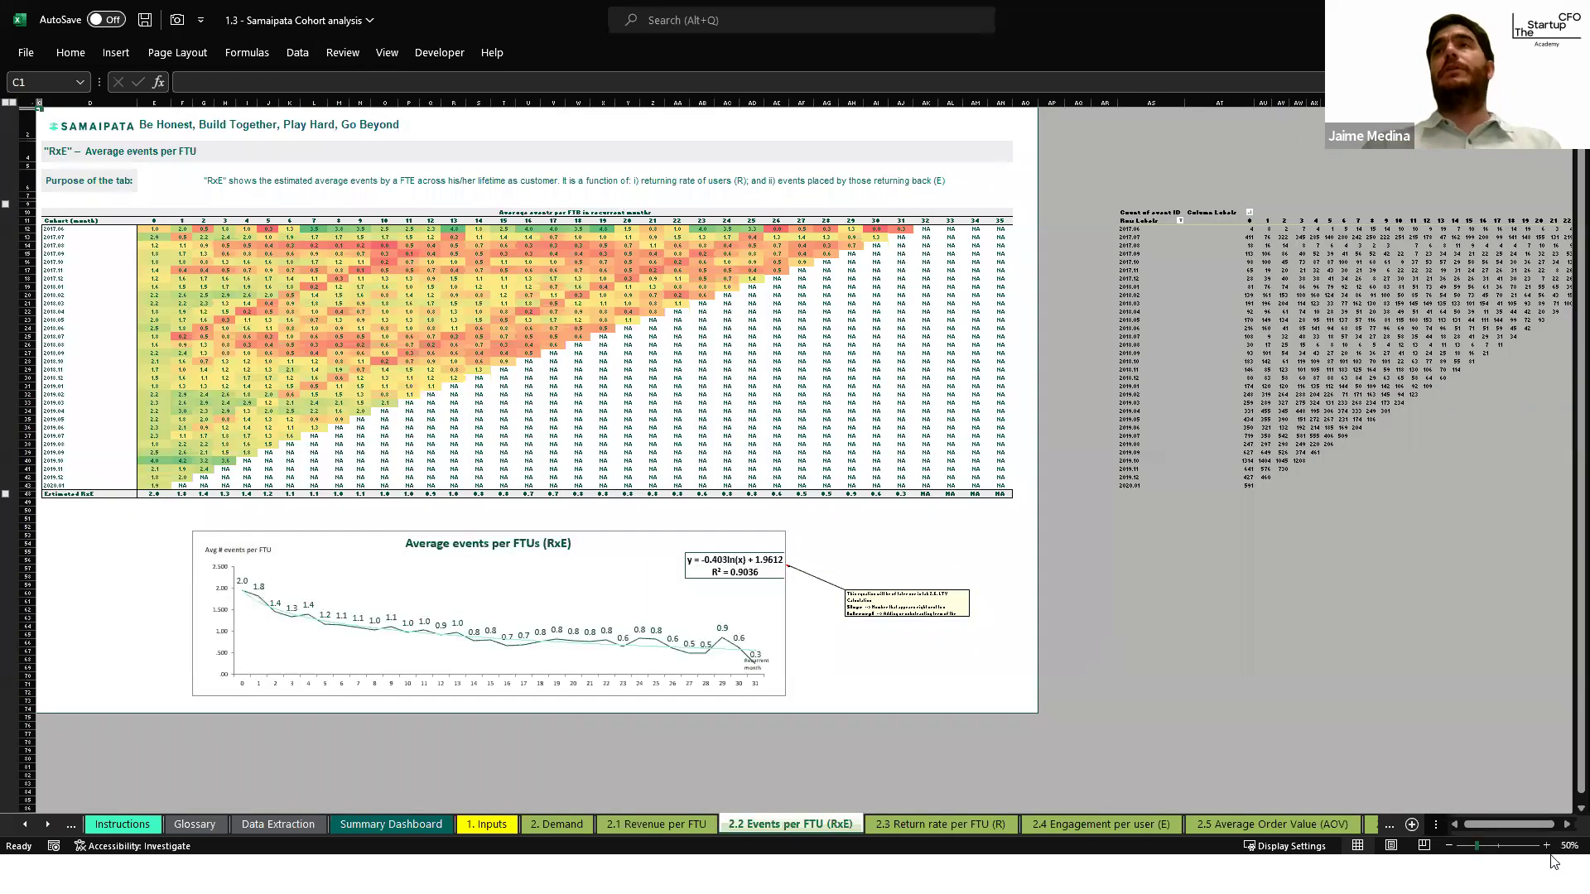
pyautogui.click(1546, 845)
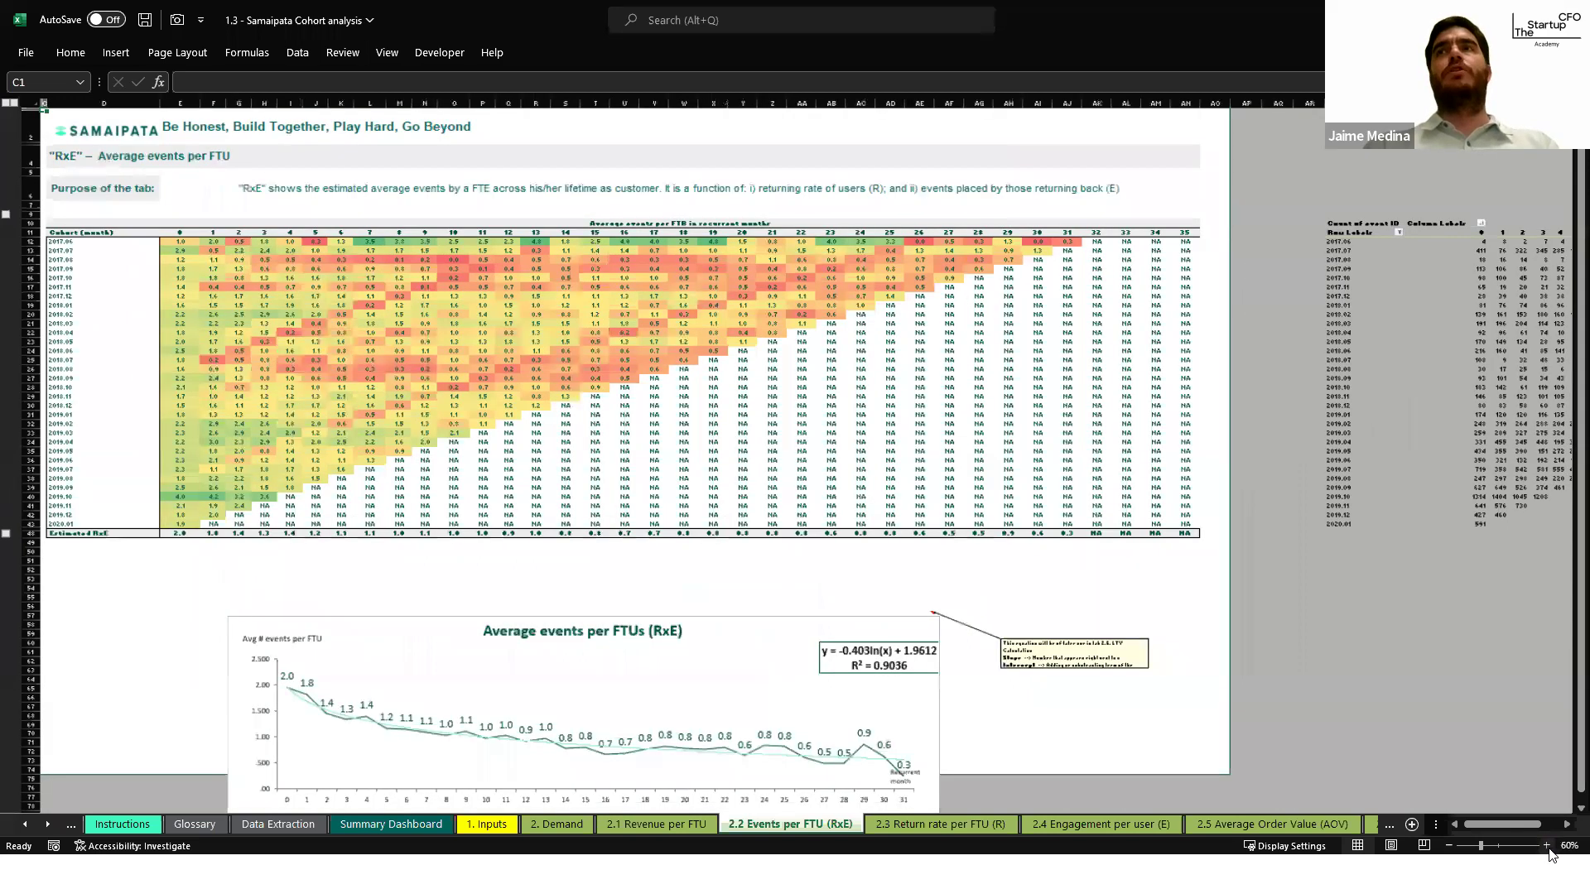
pyautogui.click(1546, 845)
pyautogui.click(1546, 845)
pyautogui.click(1546, 846)
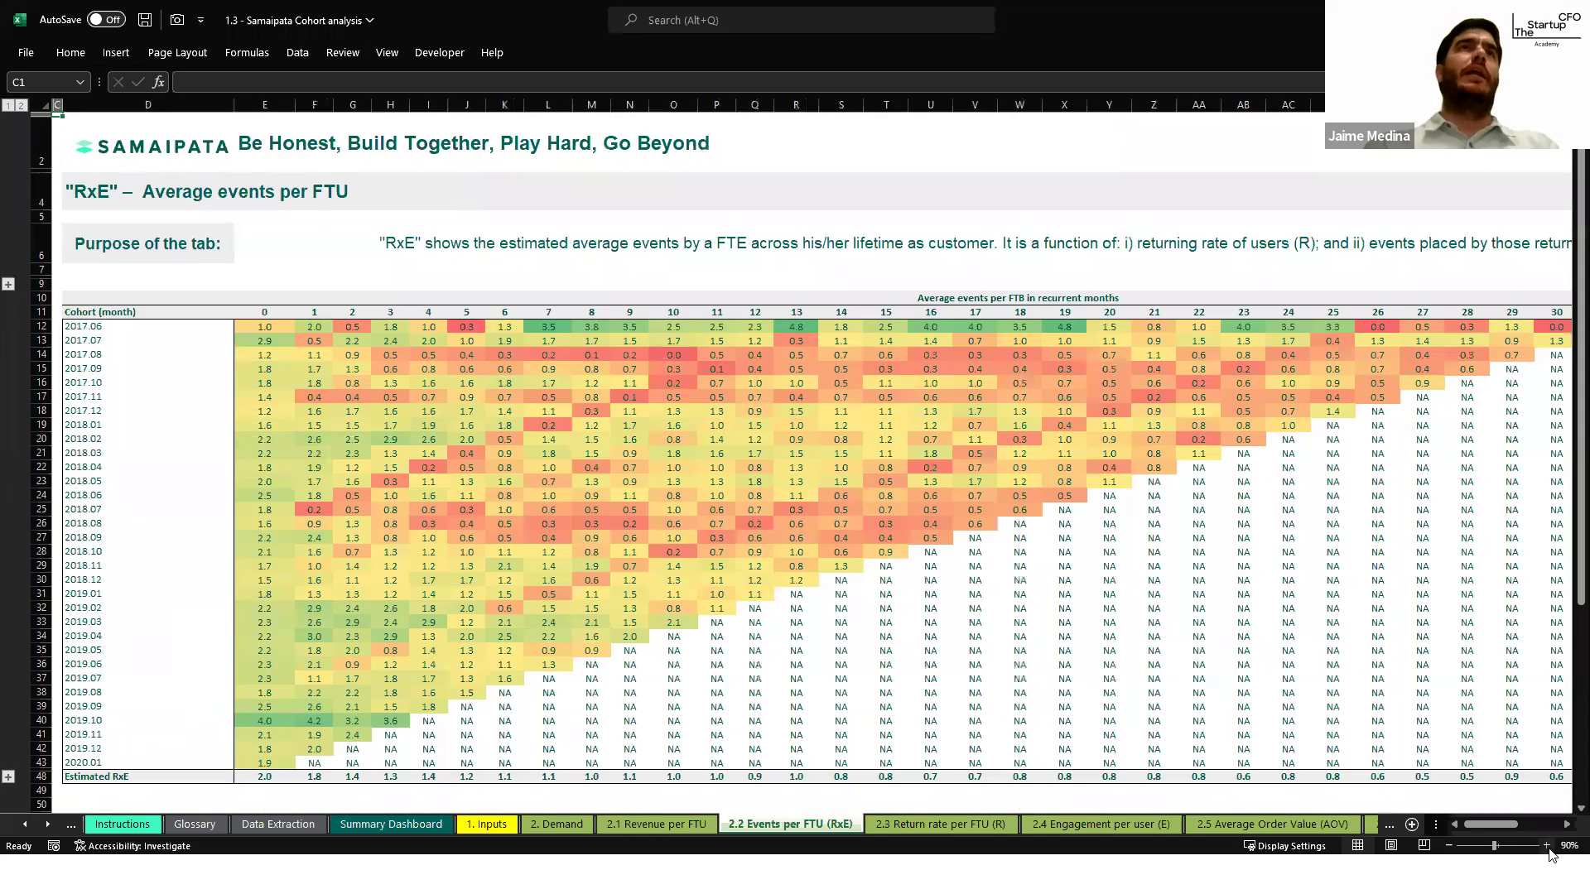
pyautogui.click(248, 621)
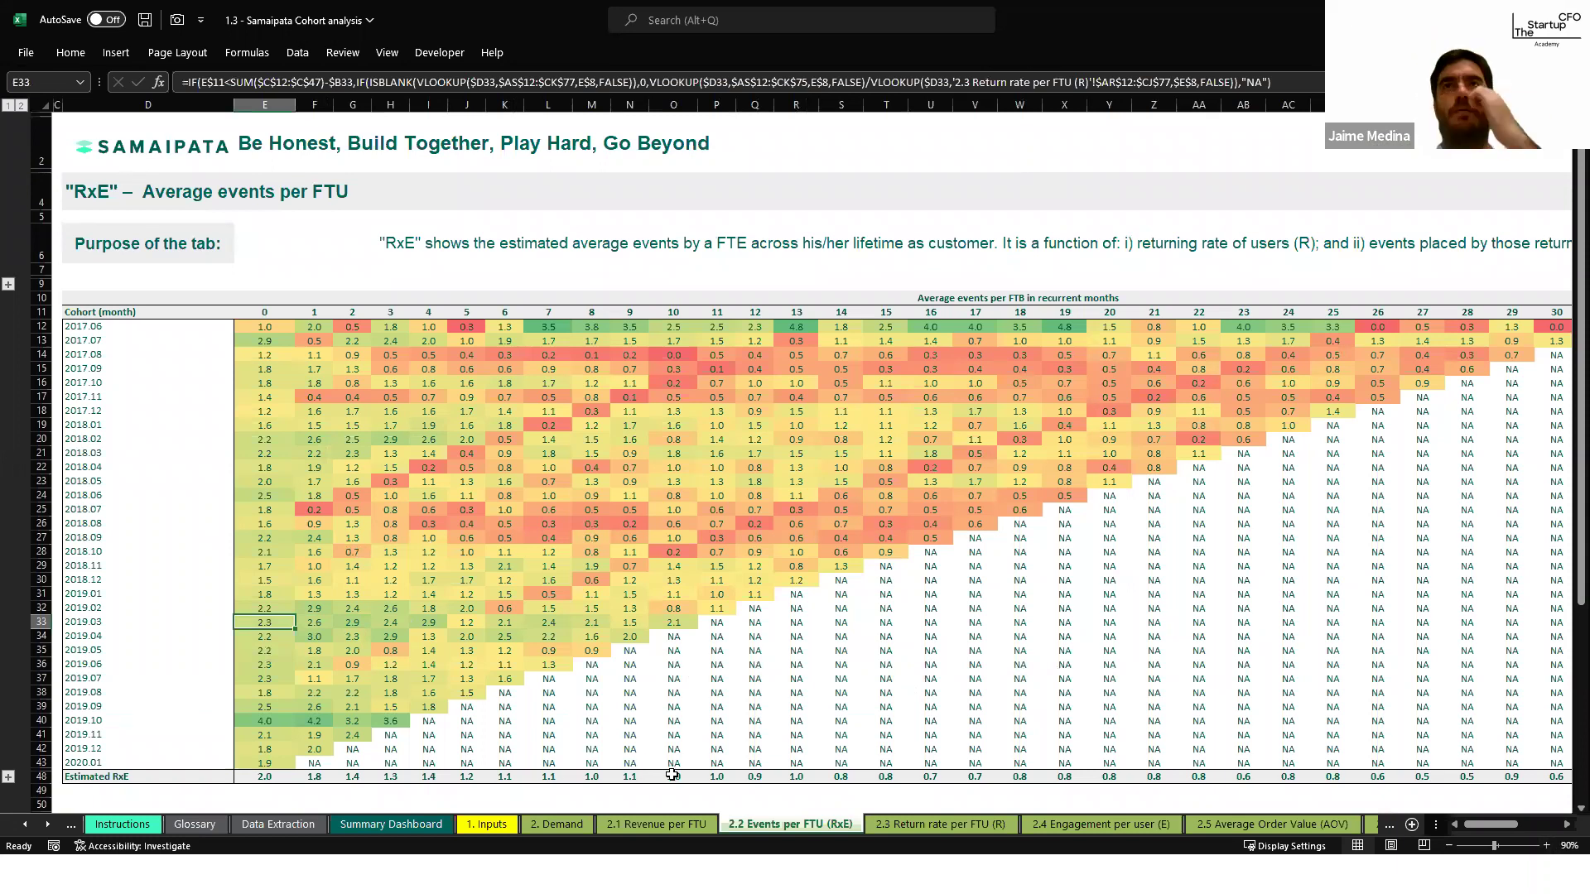
pyautogui.click(672, 775)
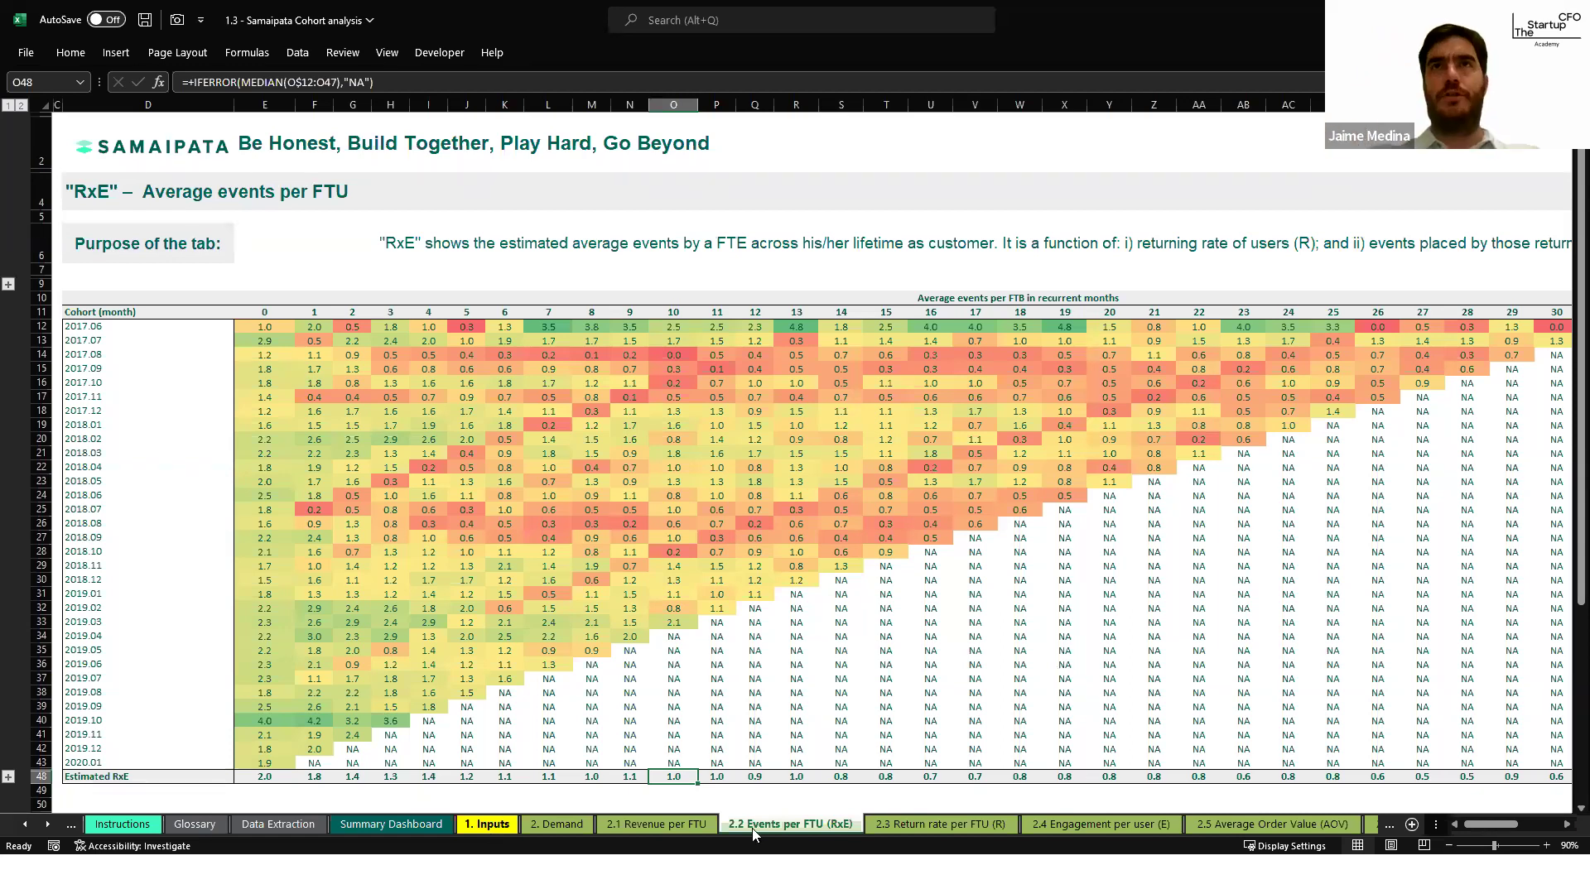
# Step: Open the 2.5 Average Order Value (AOV) sheet and examine its cohort table and Estimated AOV row at 100% zoom
pyautogui.click(1242, 825)
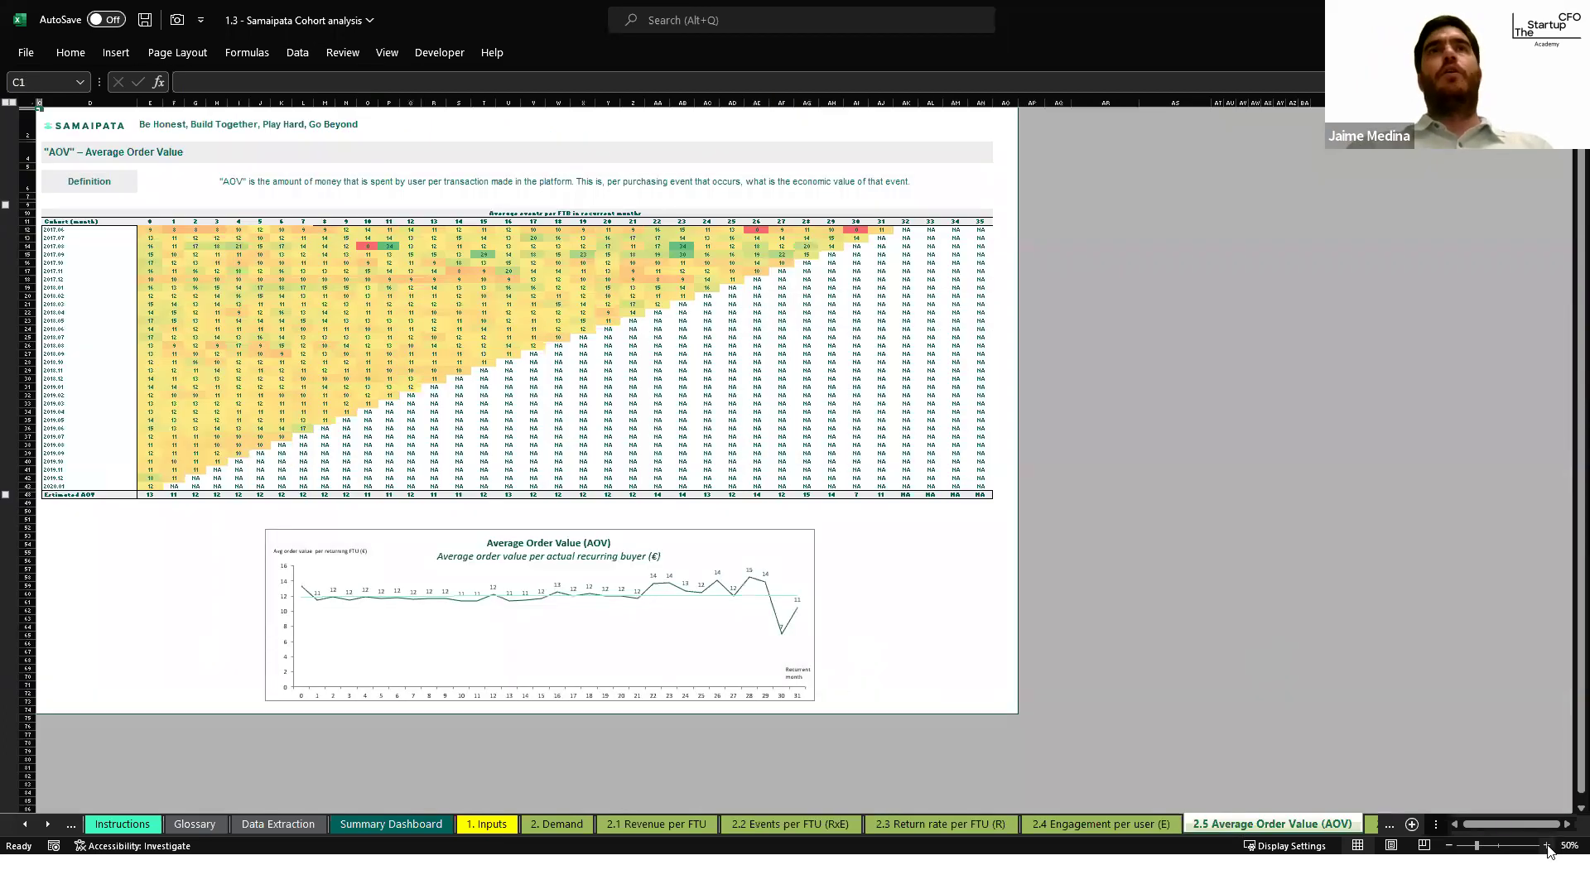
pyautogui.click(1547, 846)
pyautogui.click(1547, 846)
pyautogui.click(1547, 846)
pyautogui.click(1546, 846)
pyautogui.click(1546, 846)
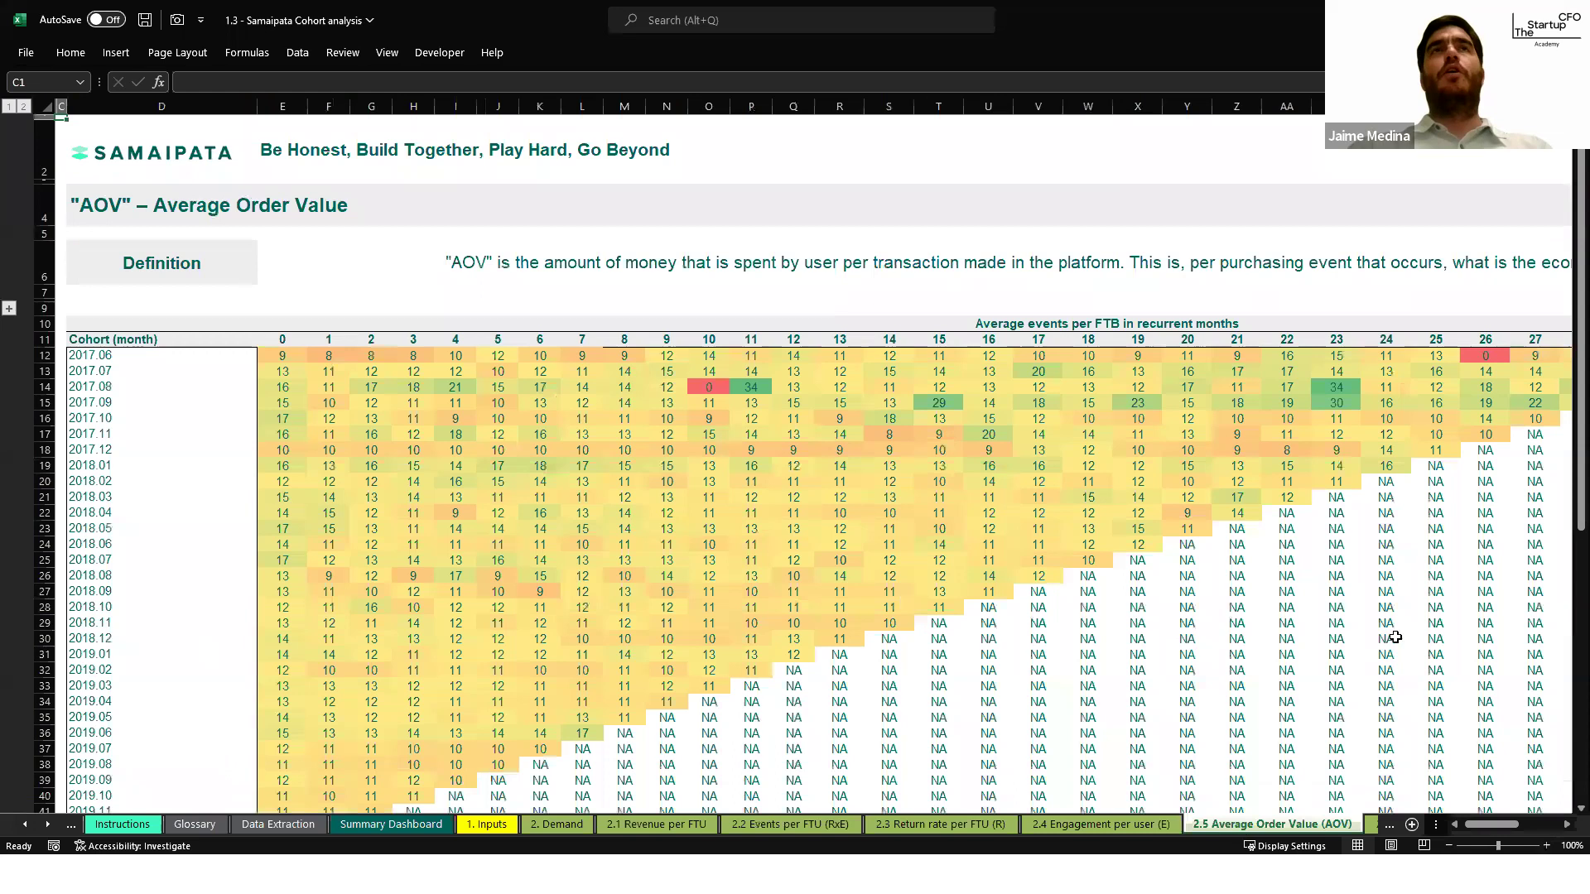
pyautogui.scroll(-1, 1395, 637)
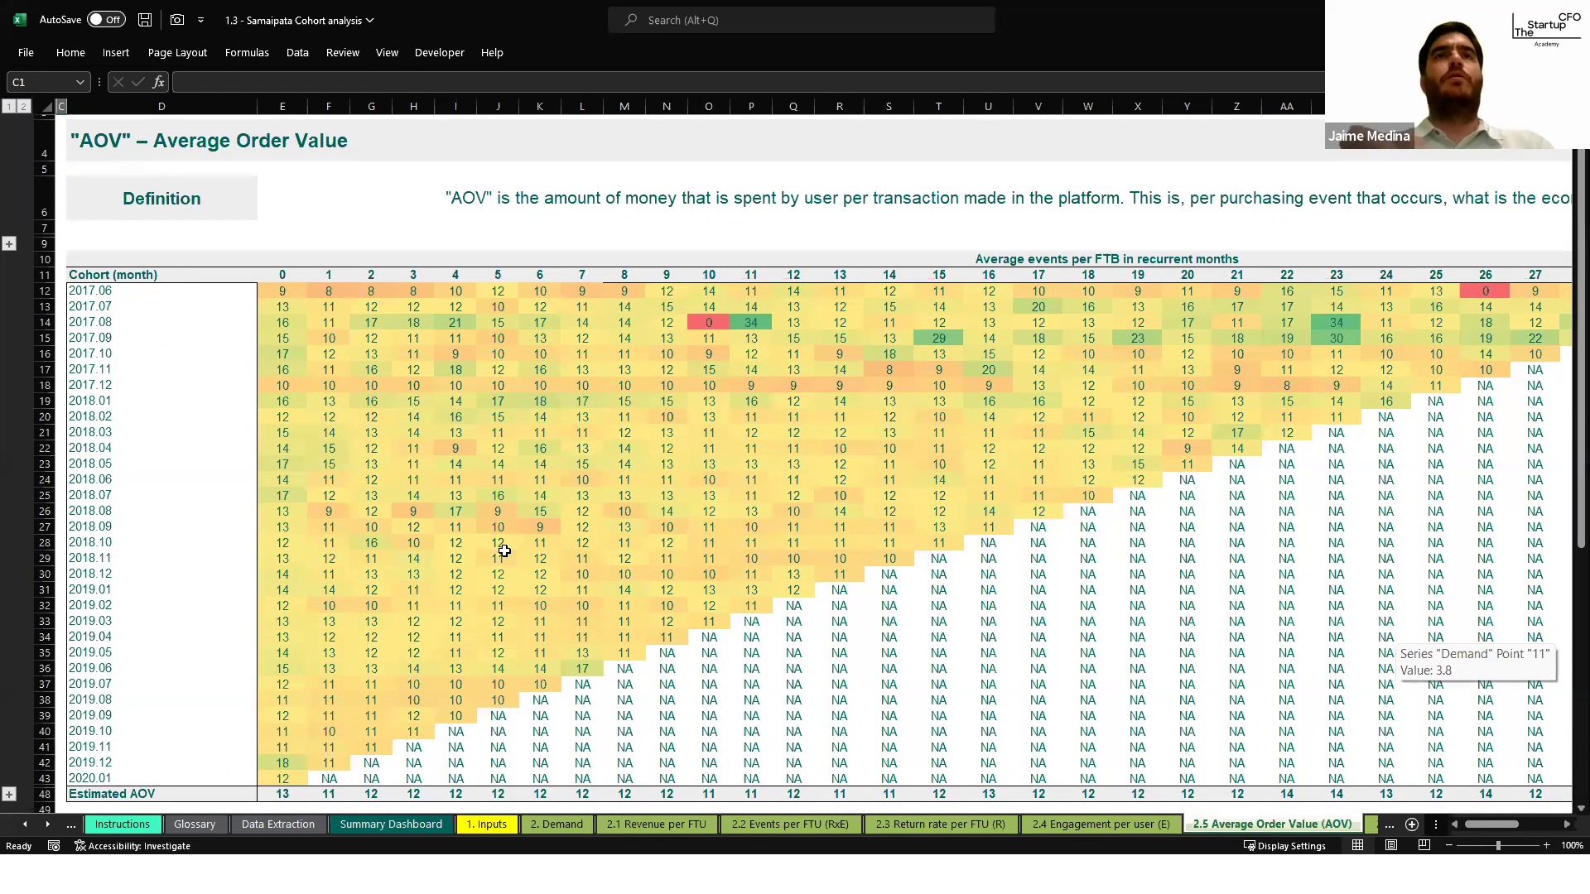
# Step: Open the Summary Dashboard and examine the R, E, RxE, AOV and revenue charts at 60% zoom, including the demand curve for E
pyautogui.click(396, 825)
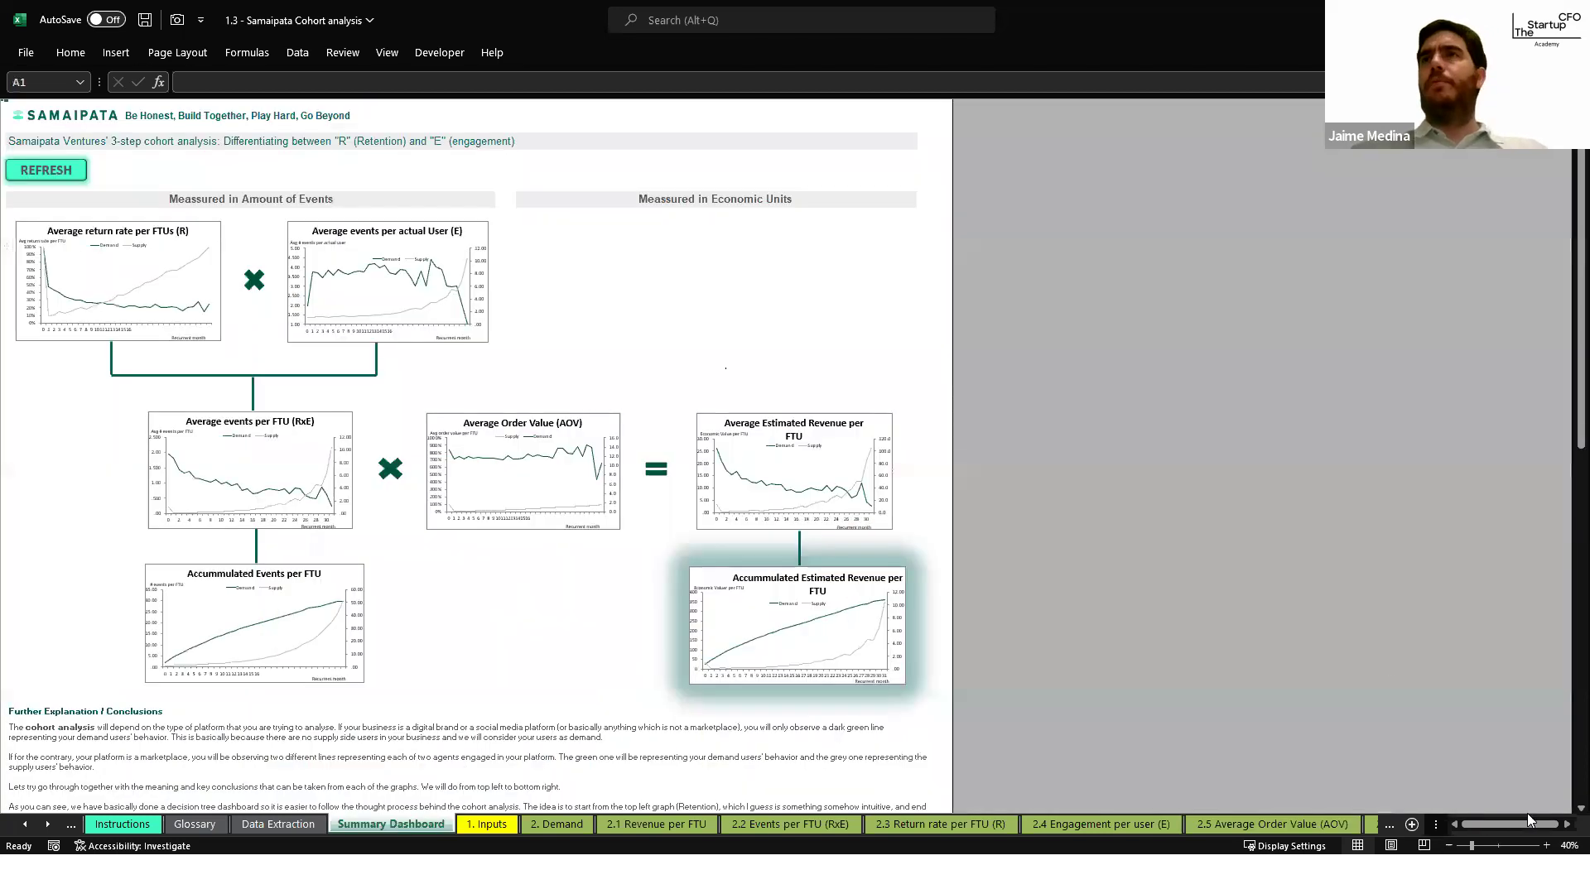
pyautogui.click(1545, 845)
pyautogui.scroll(1, 1100, 507)
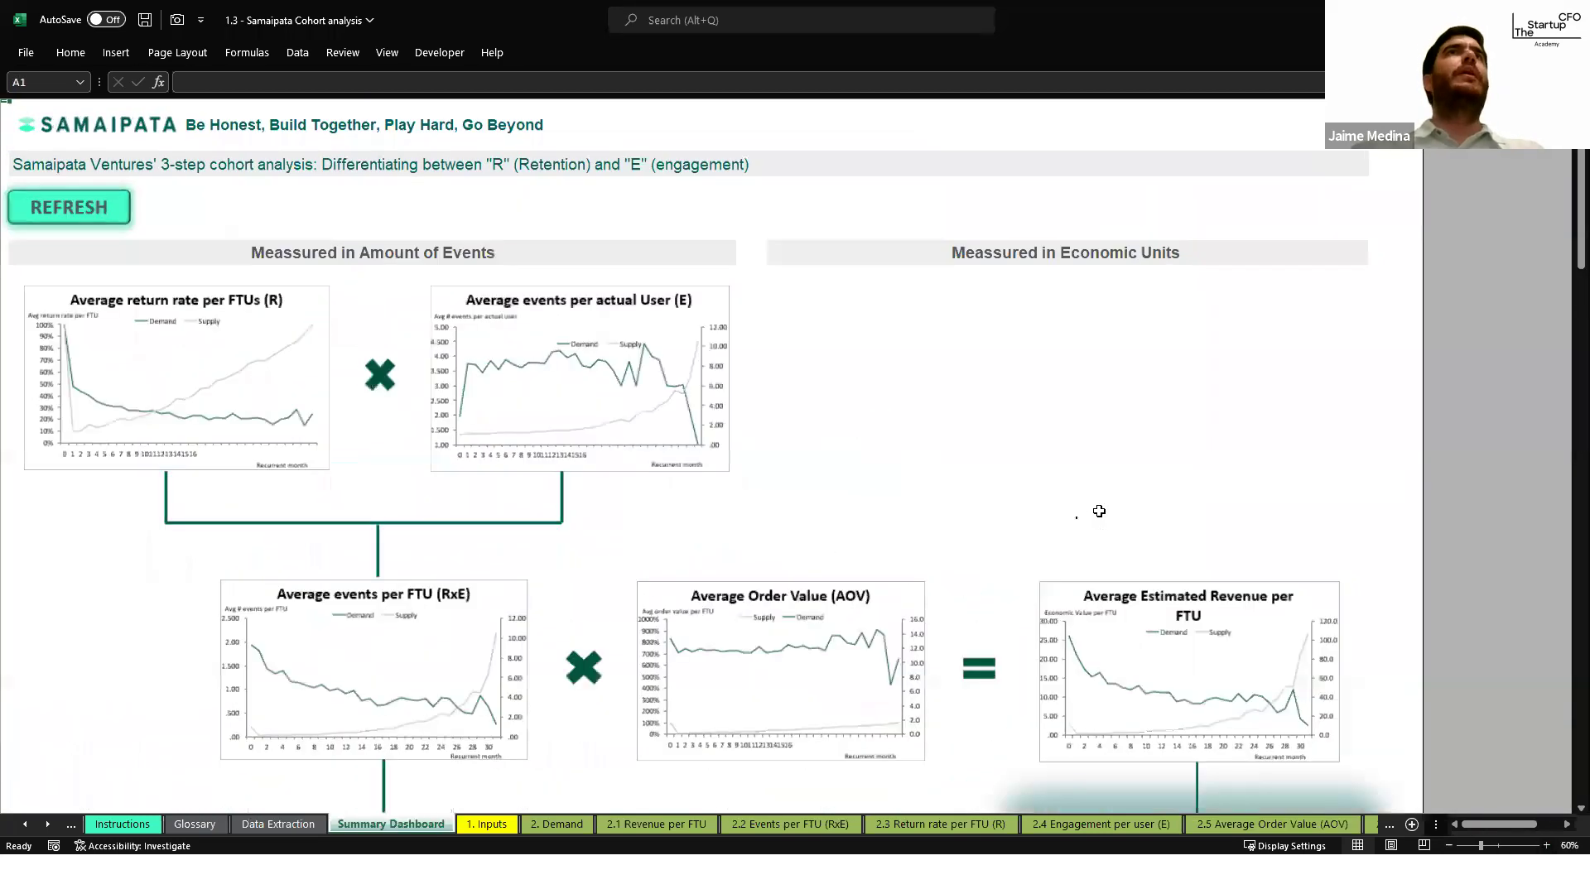
pyautogui.scroll(-3, 1099, 511)
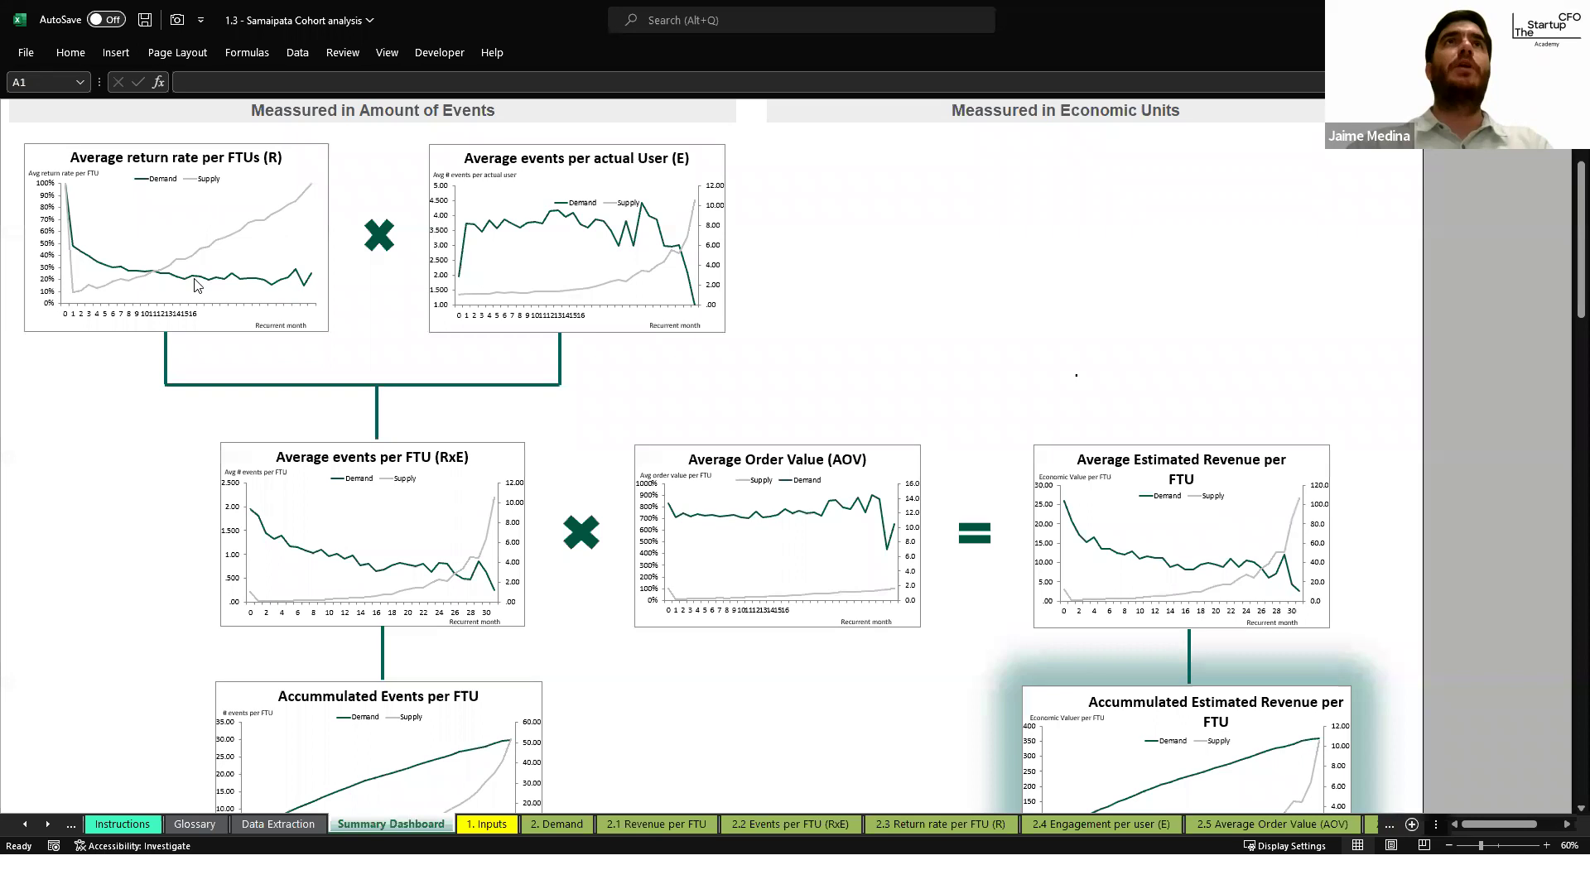
pyautogui.moveTo(571, 221)
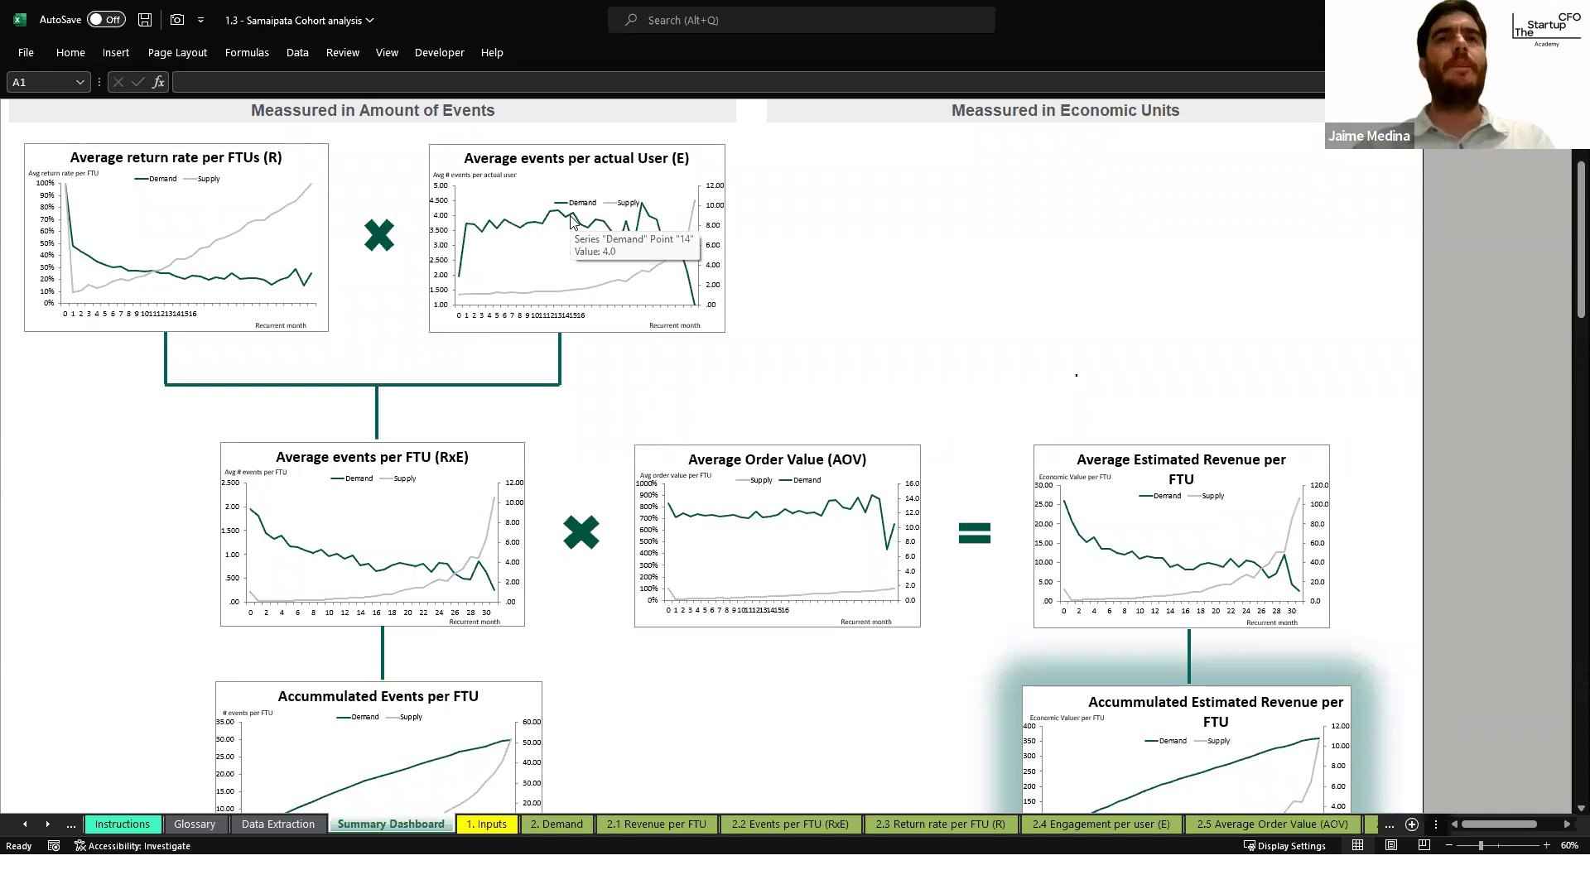
pyautogui.moveTo(571, 220)
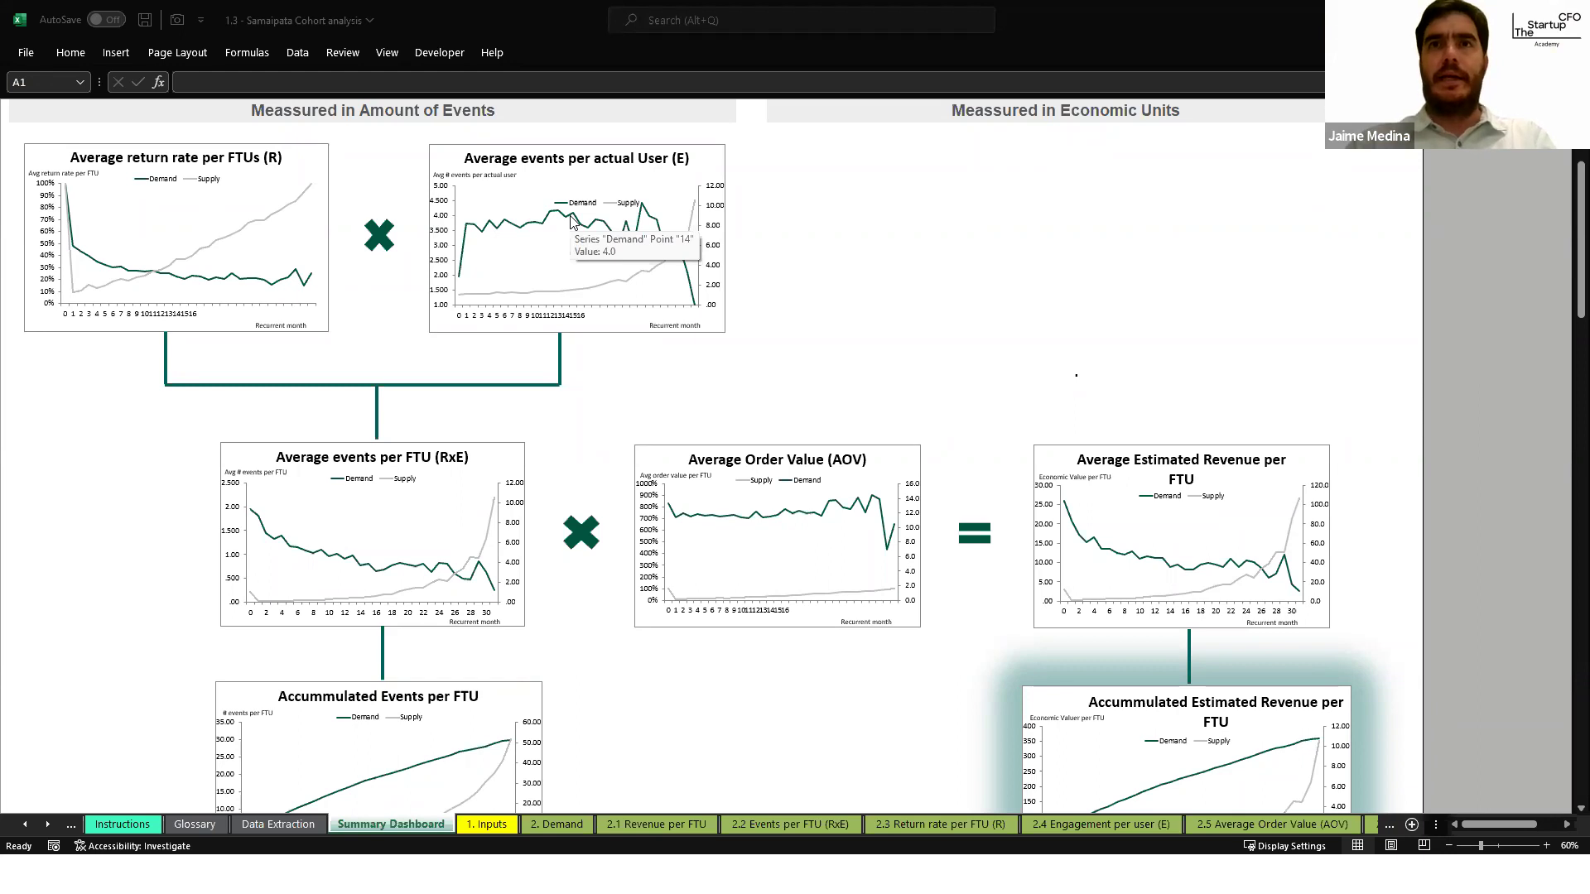
# Step: Switch to the 1.2 SaaS cohort analysis workbook and inspect the Jan-13 cohort's month 2 retention formula
pyautogui.hotkey('alt', 'Tab')
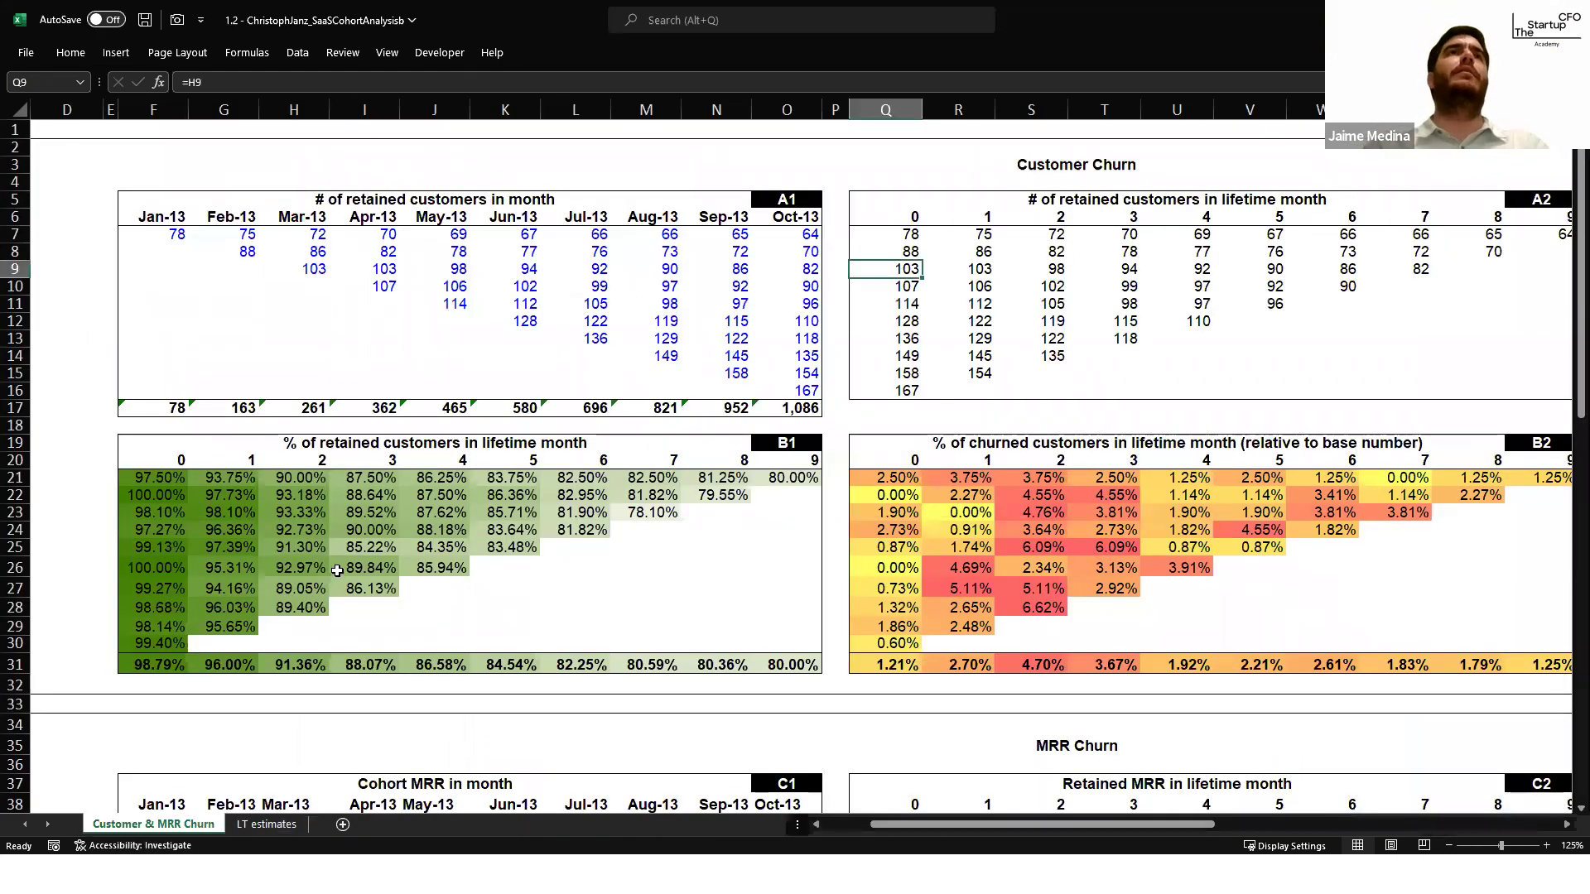
pyautogui.click(280, 487)
pyautogui.hotkey('ctrl', 'a')
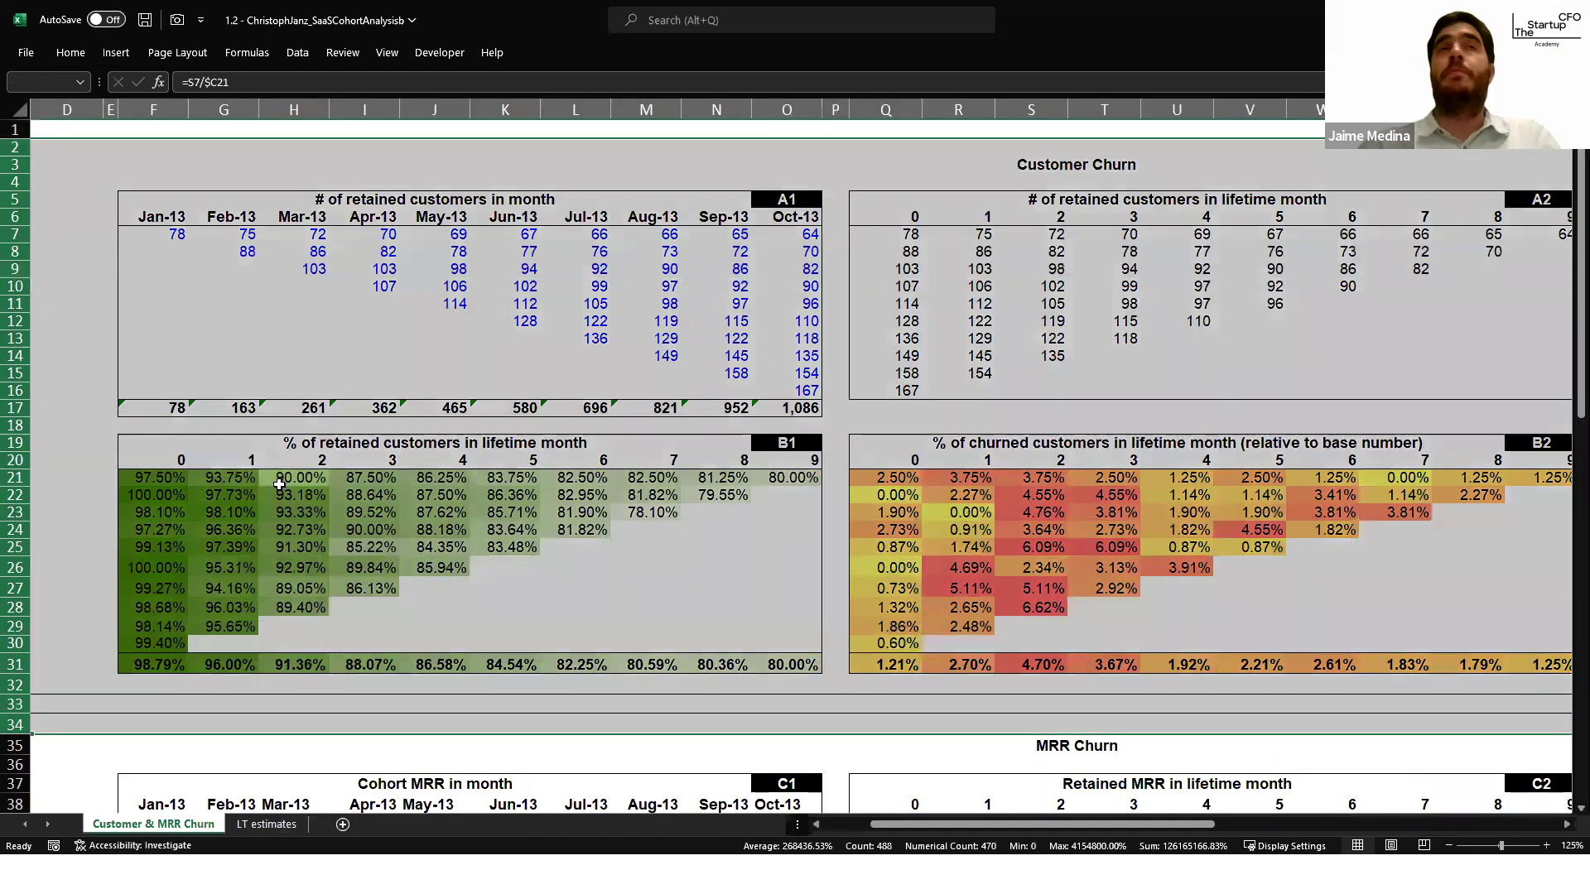
pyautogui.click(280, 484)
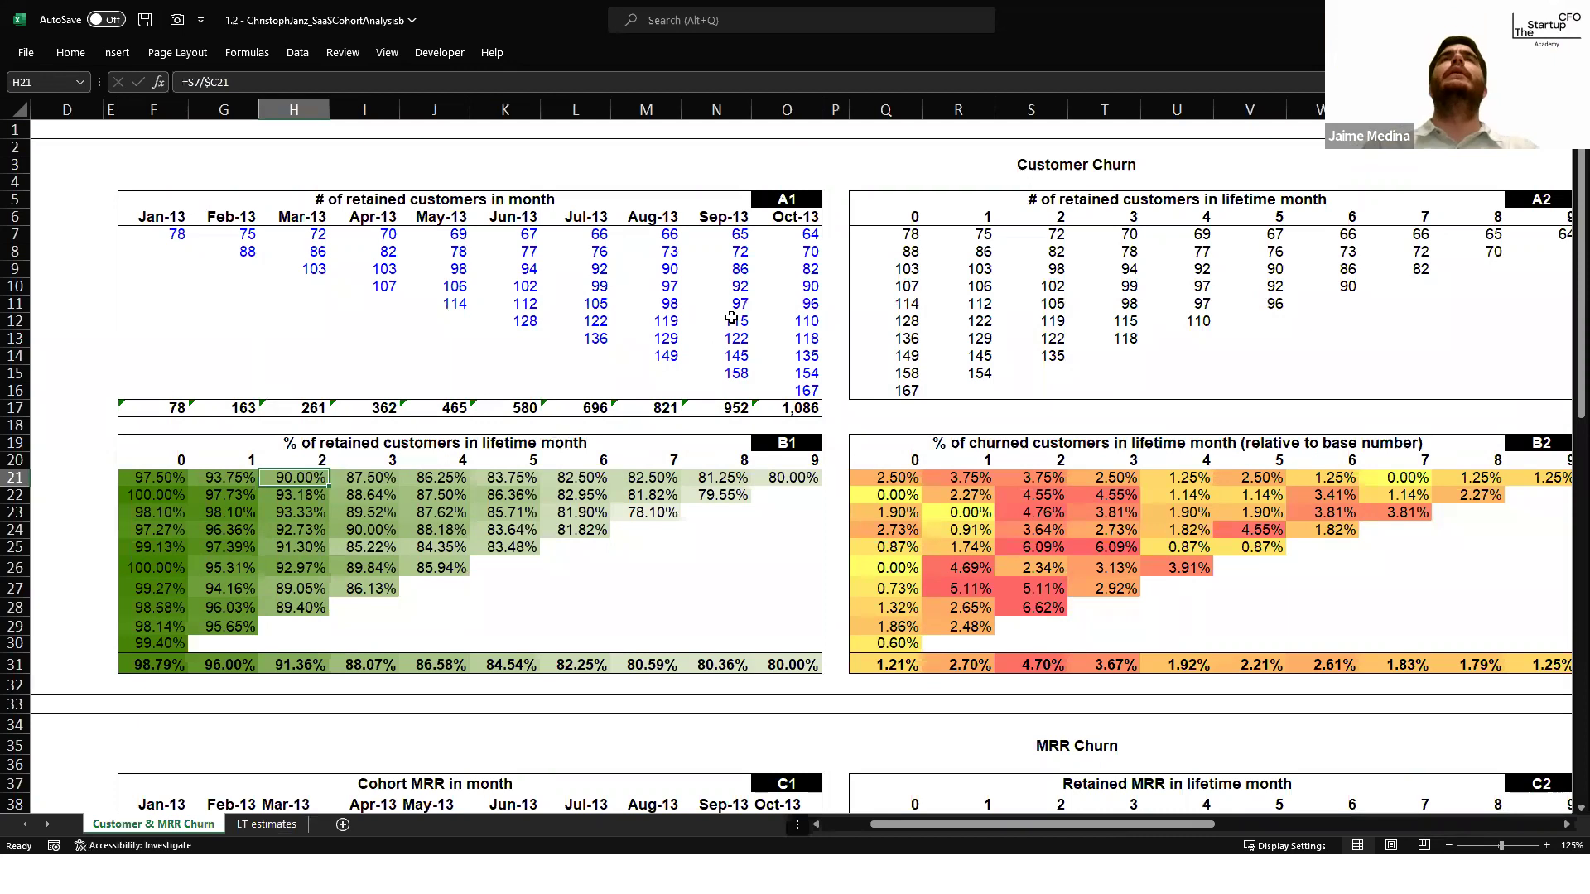
# Step: Compare the retained and churned customer tables, inspecting the base-relative churn formulas for Jan-13 month 0 and Mar-13 month 4
pyautogui.hscroll(5, 732, 319)
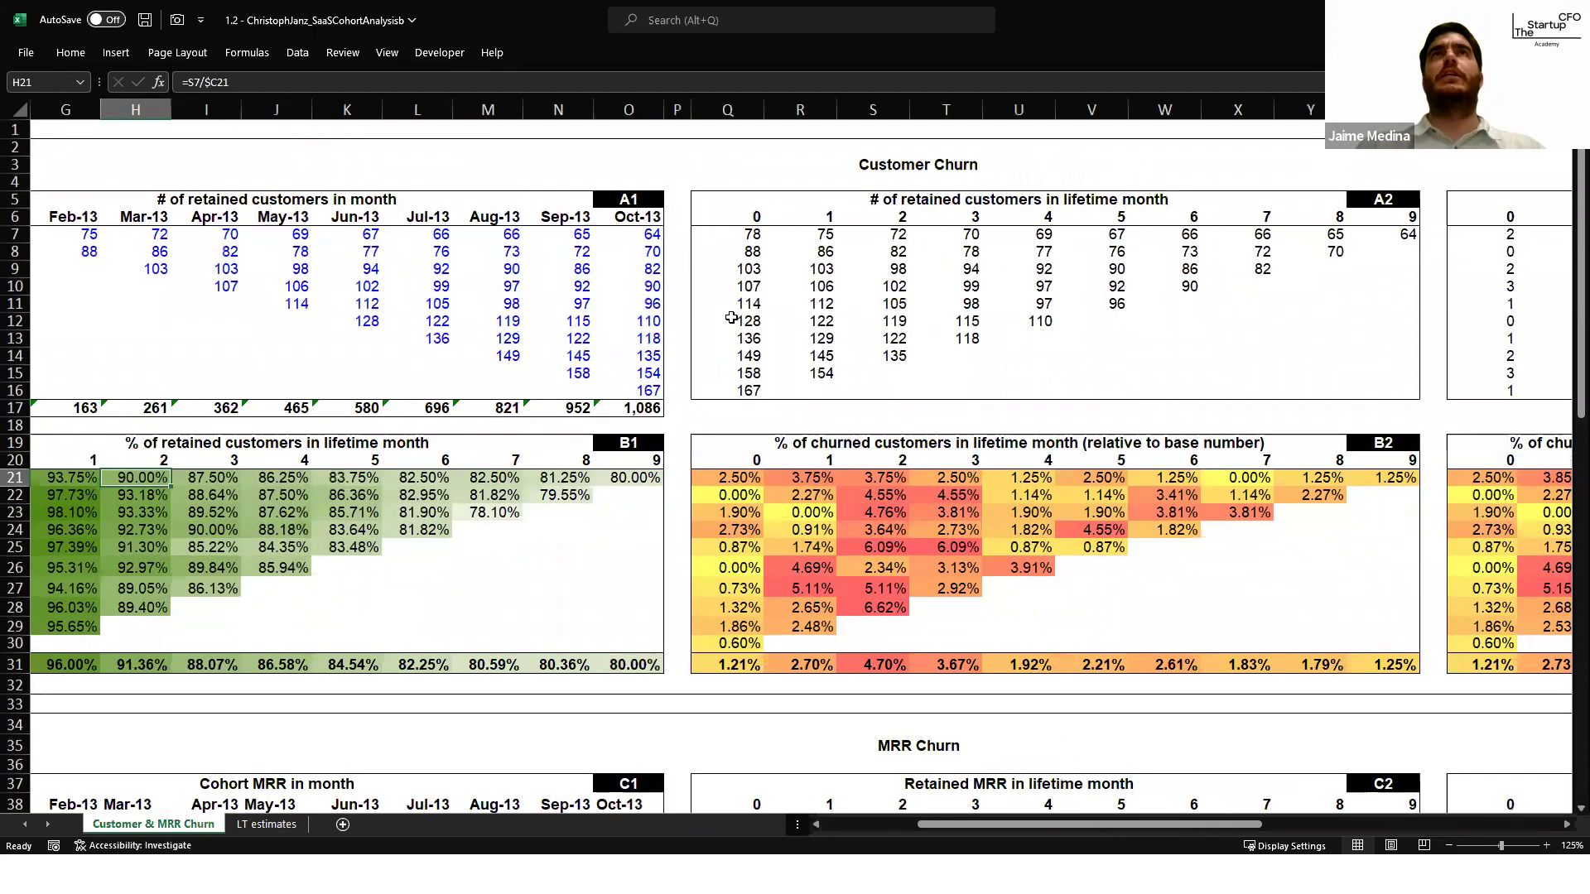
pyautogui.hscroll(3, 732, 319)
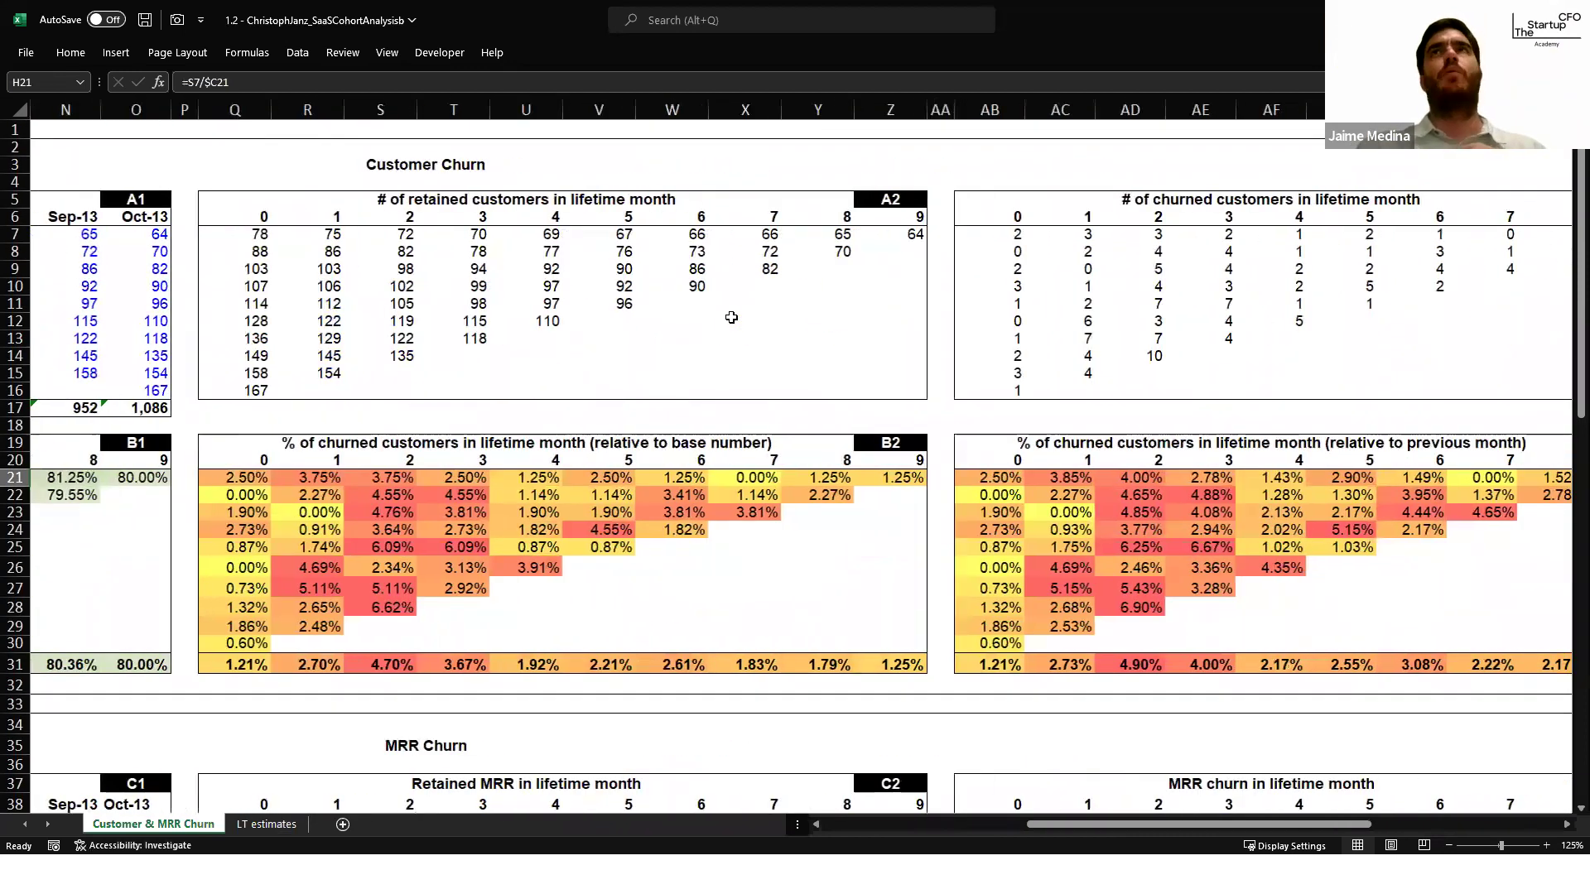
pyautogui.hscroll(2, 732, 318)
pyautogui.hscroll(-10, 732, 319)
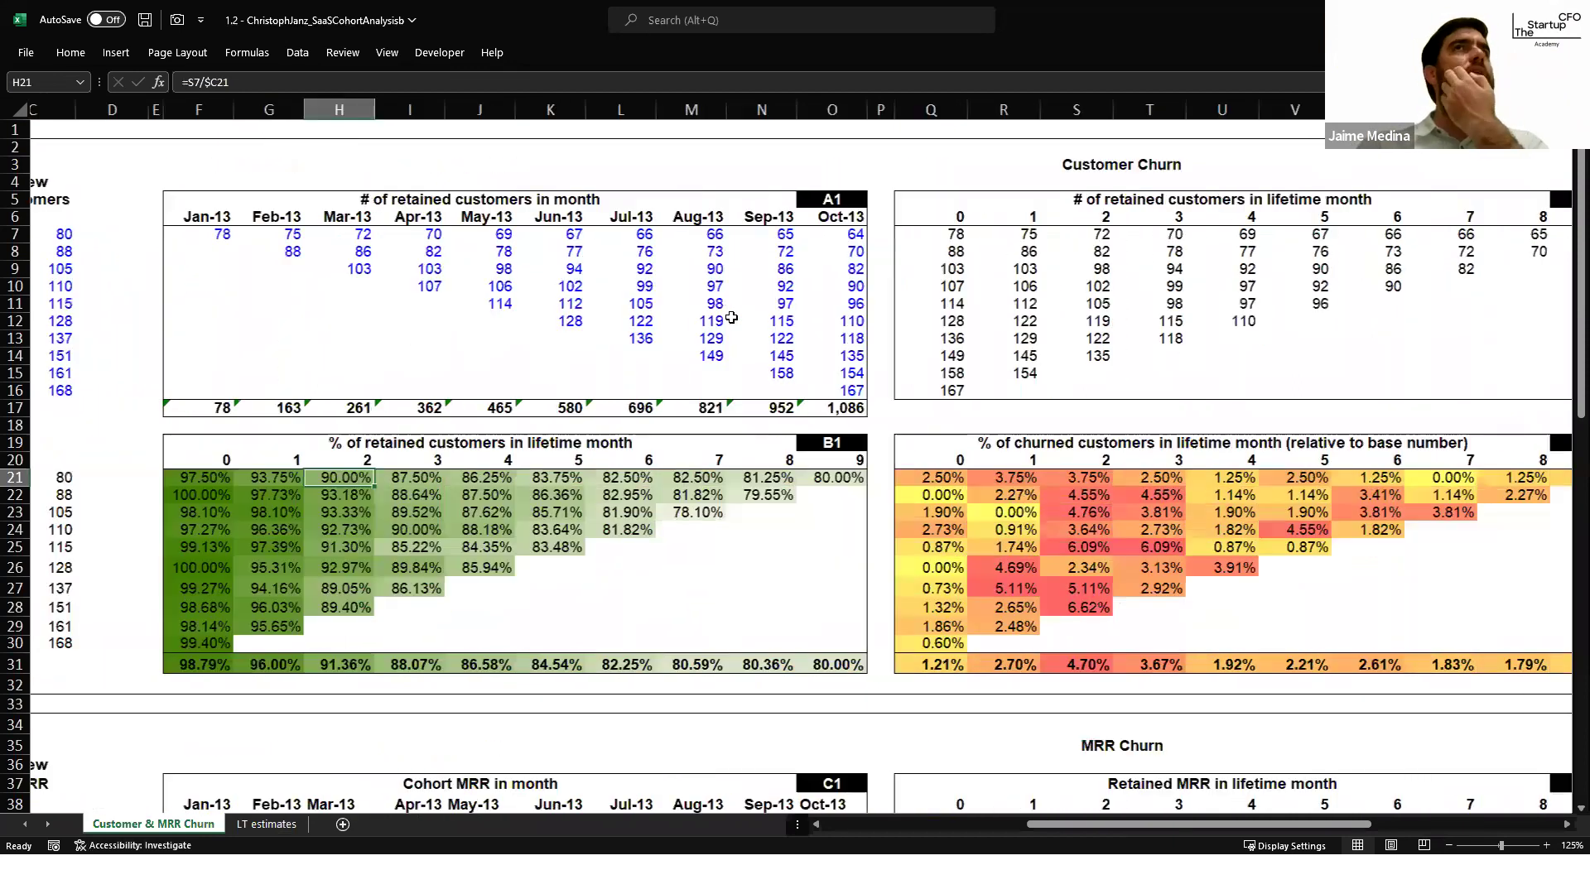
pyautogui.hscroll(-2, 732, 319)
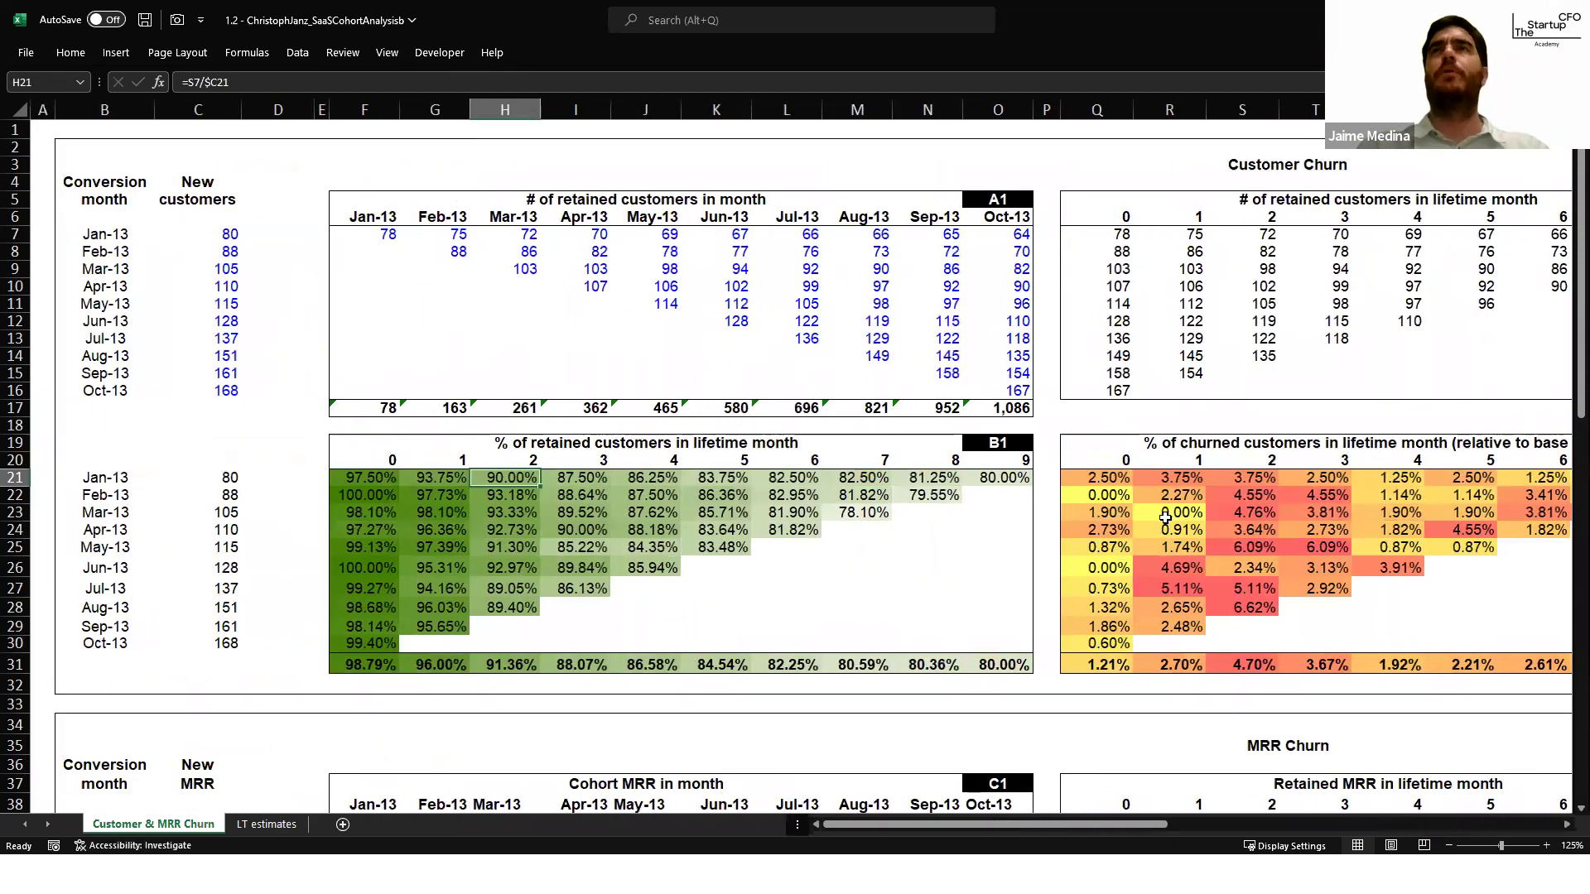
pyautogui.hscroll(3, 1165, 517)
pyautogui.click(898, 479)
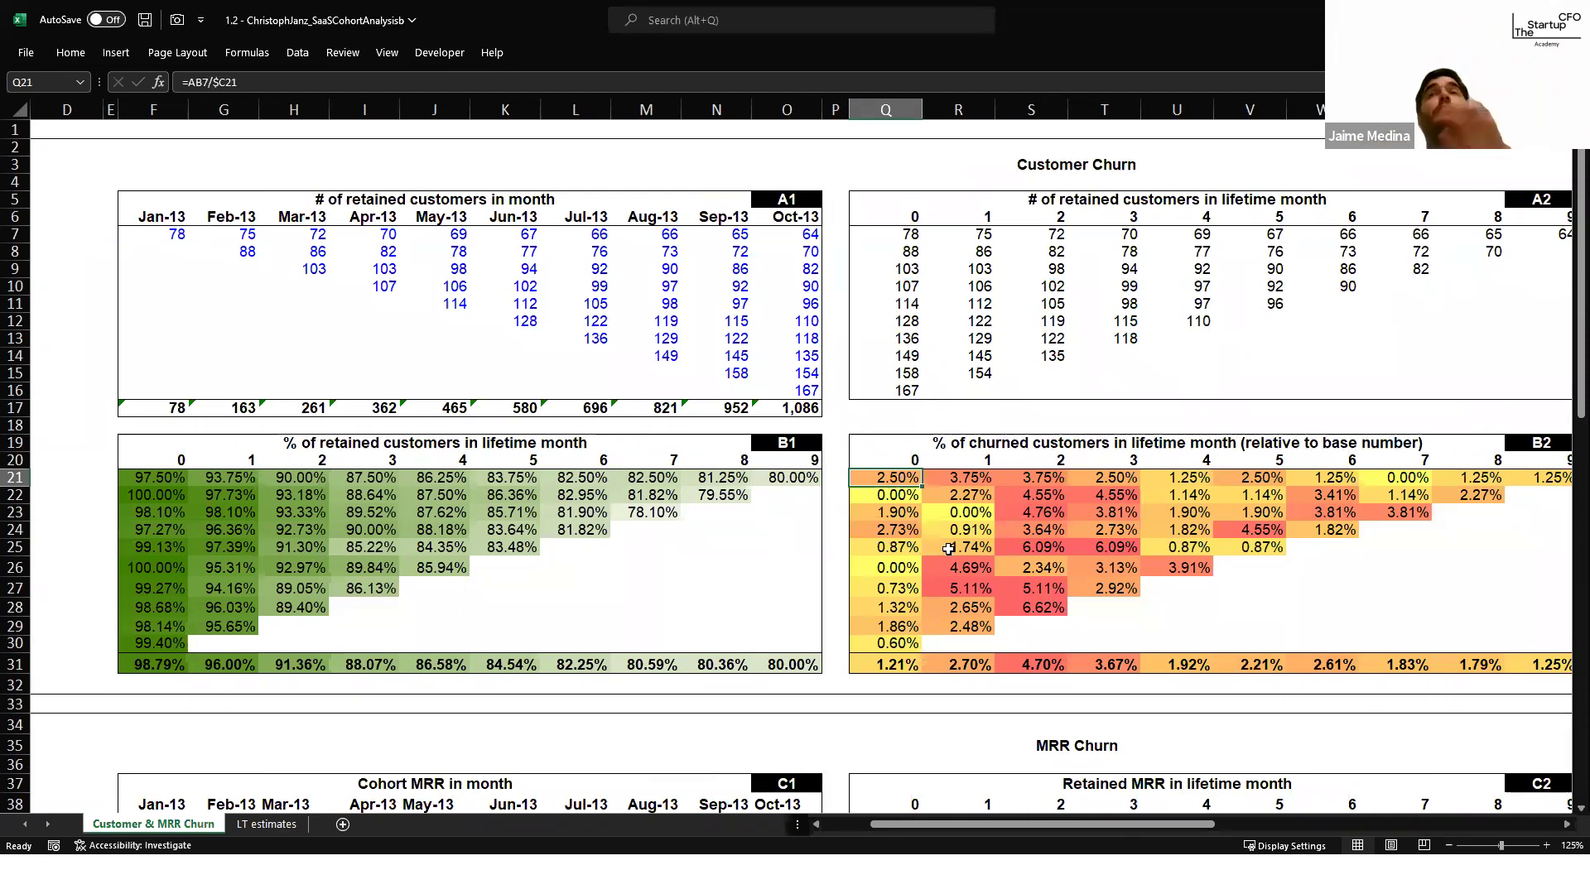
pyautogui.click(1200, 514)
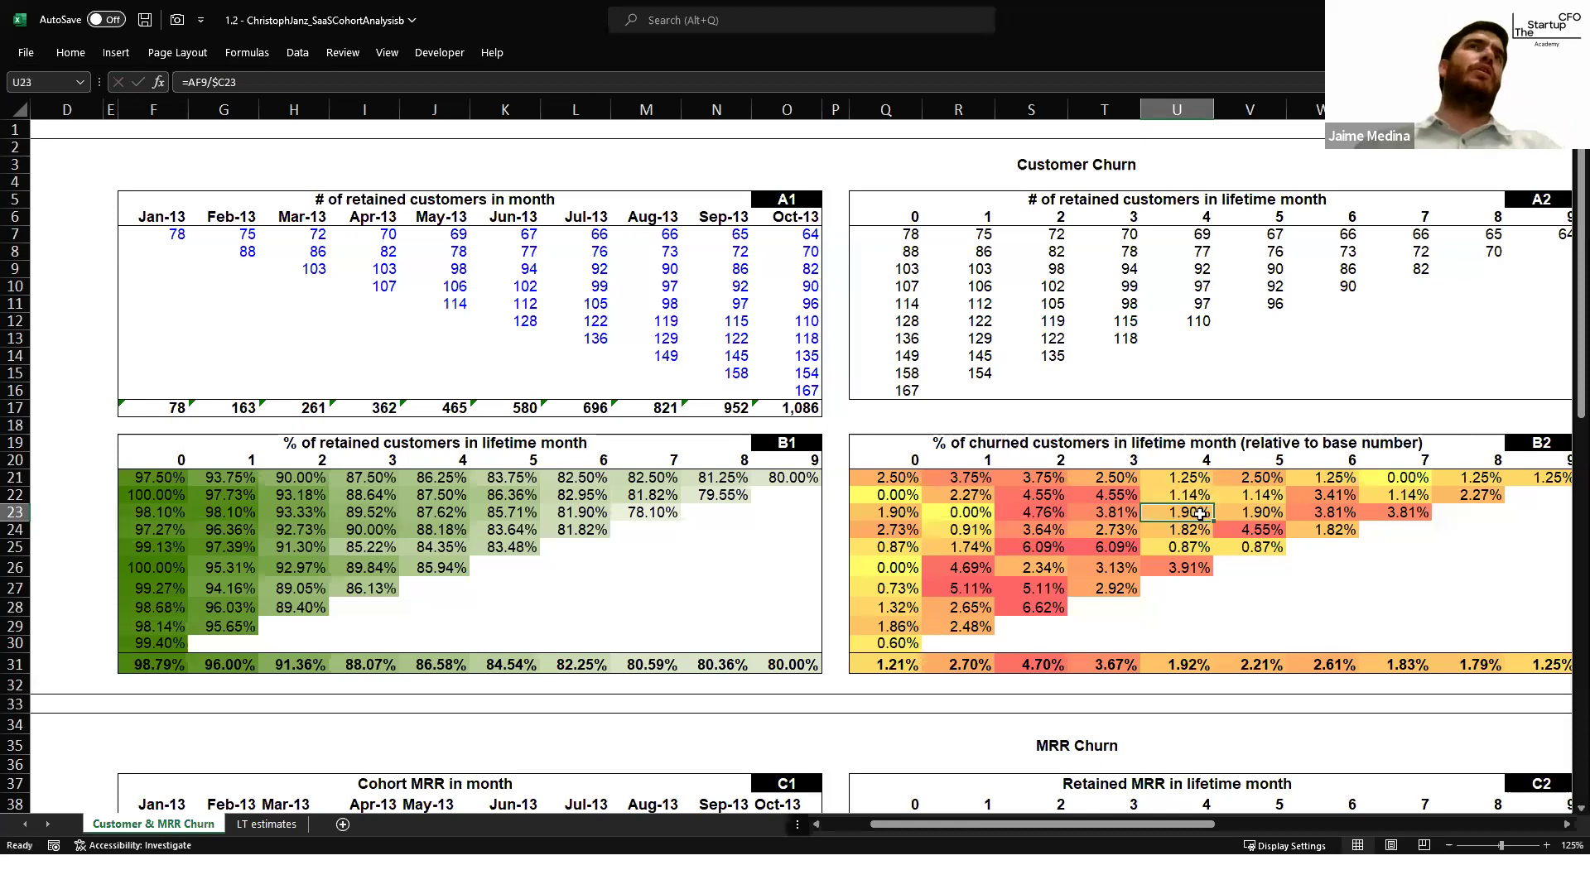
# Step: Examine the MRR Churn section's cohort, retained and churned MRR tables and return to the customer tables
pyautogui.scroll(-3, 1201, 515)
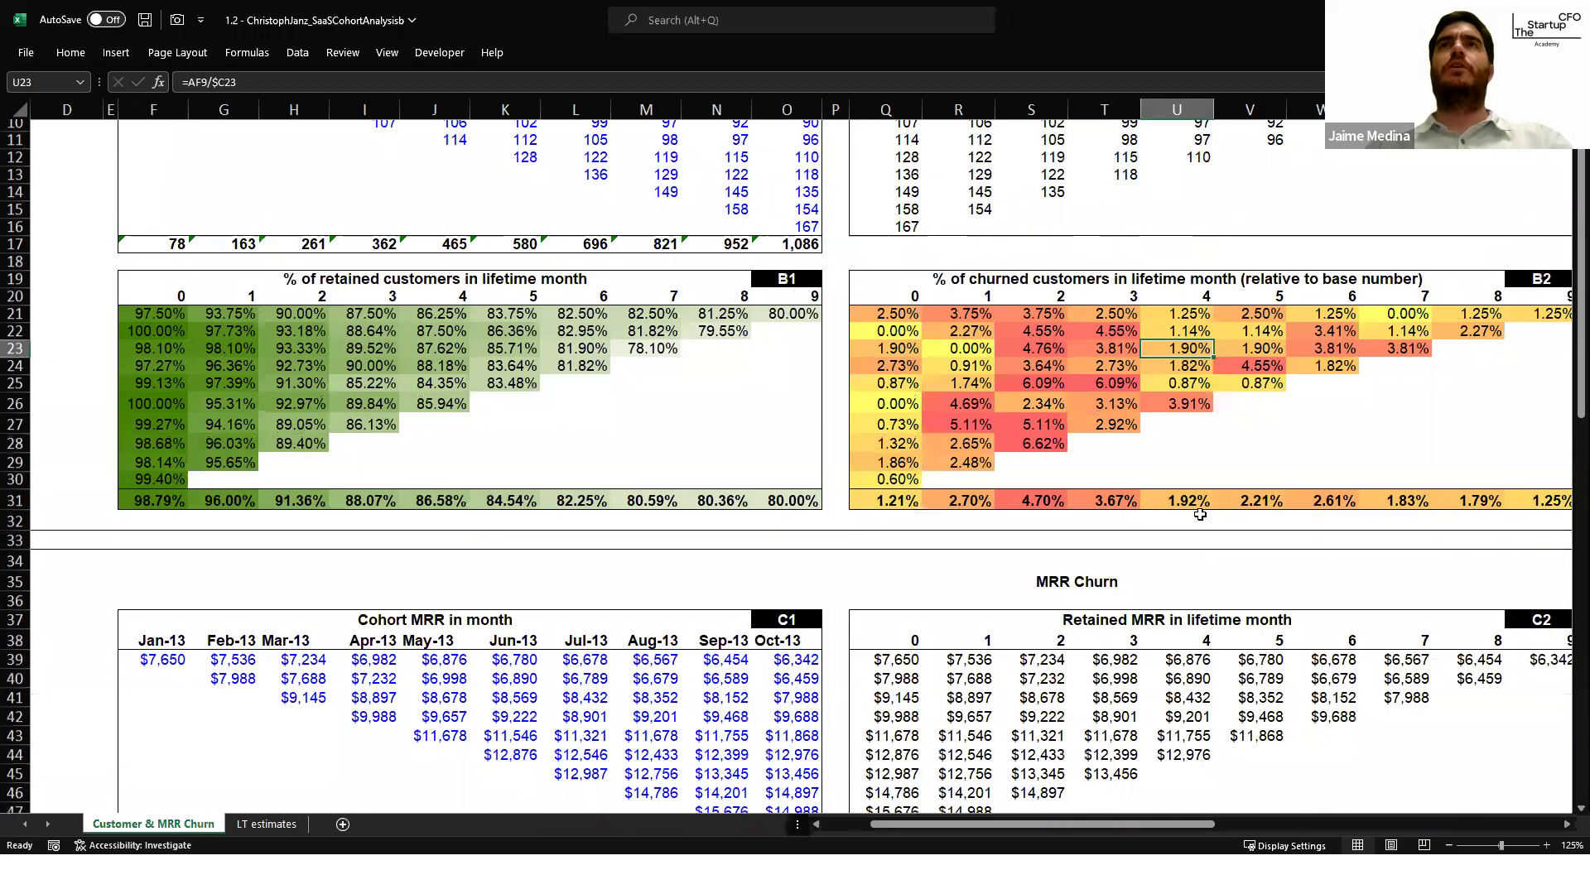
pyautogui.scroll(-12, 1200, 514)
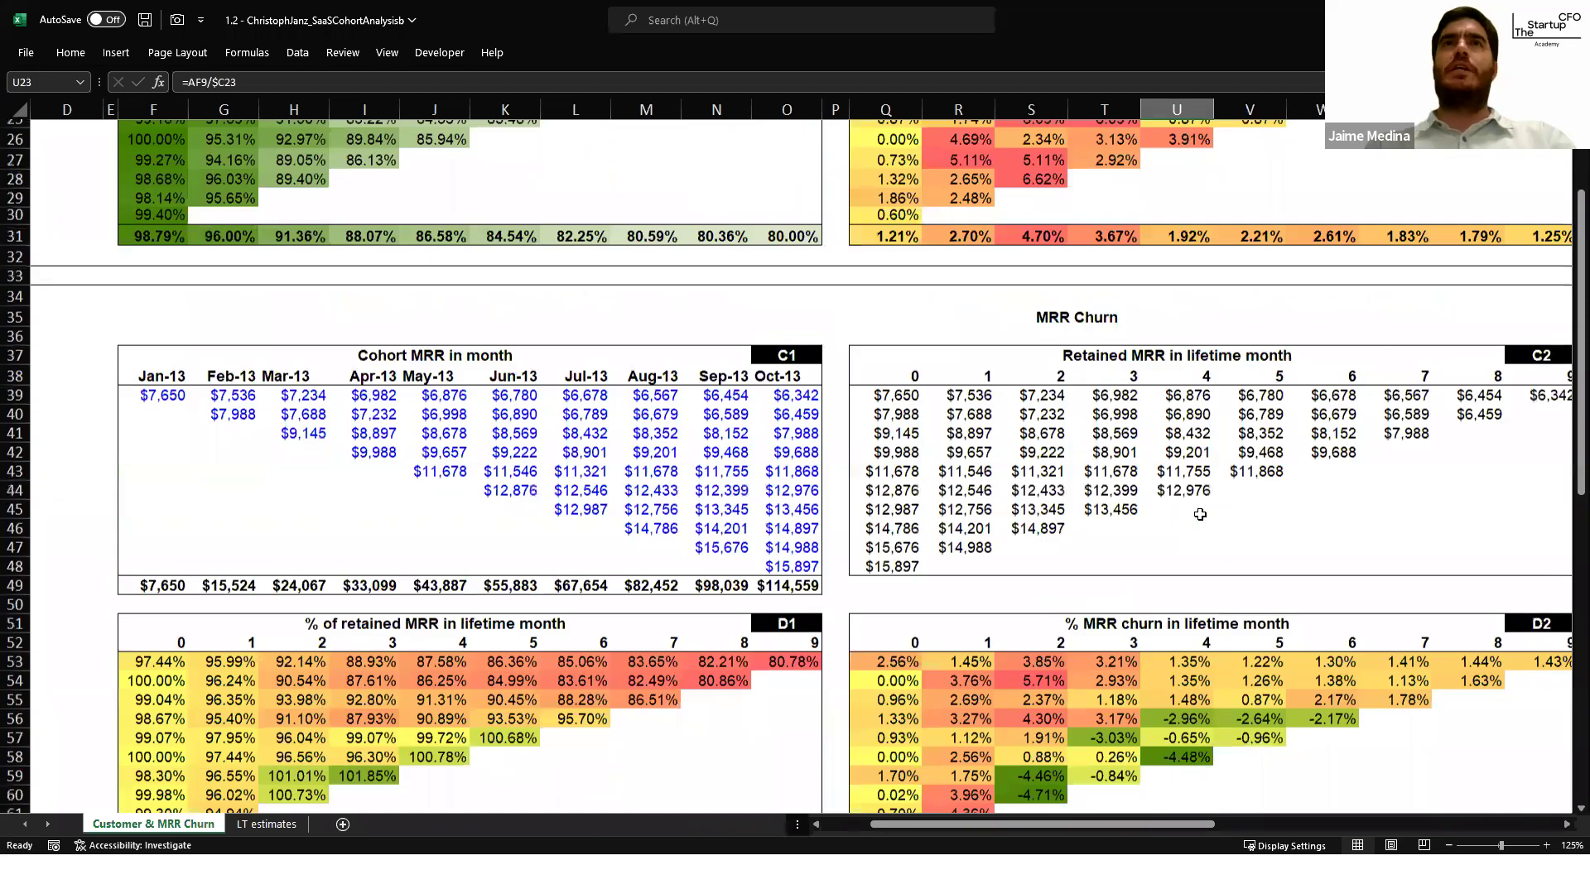
pyautogui.scroll(-2, 1200, 514)
pyautogui.scroll(18, 1200, 514)
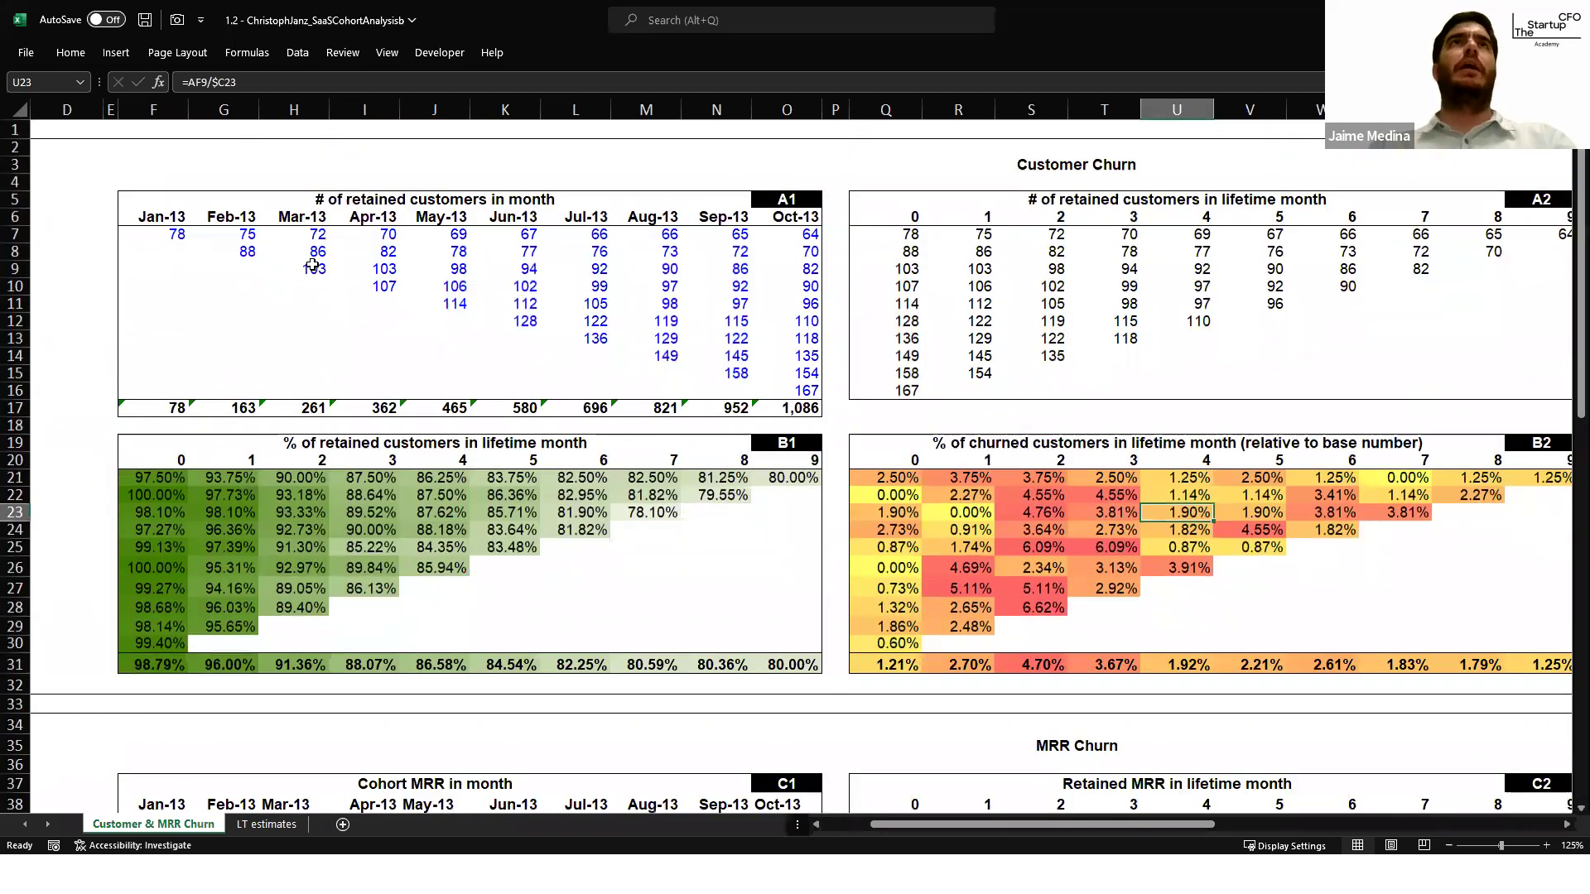
# Step: Review the Feb-13 cohort's retained customers from Mar-13 to Jul-13 and switch to the presentation slide with the template links
pyautogui.click(318, 247)
pyautogui.press('Right')
pyautogui.press('Right')
pyautogui.press('Right')
pyautogui.press('Right')
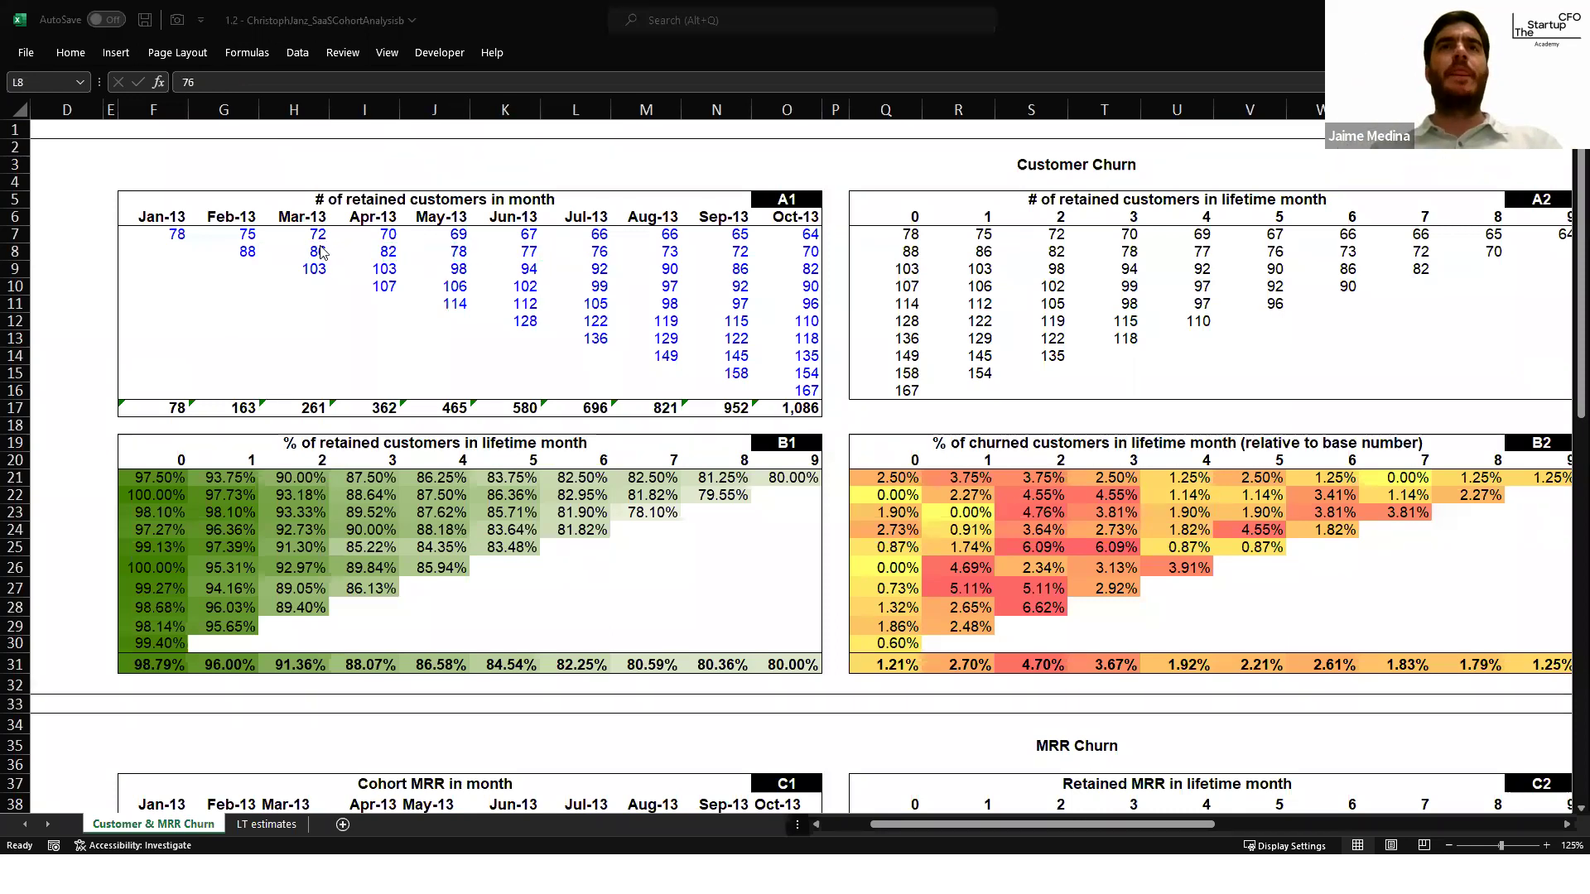
pyautogui.hotkey('alt', 'Tab')
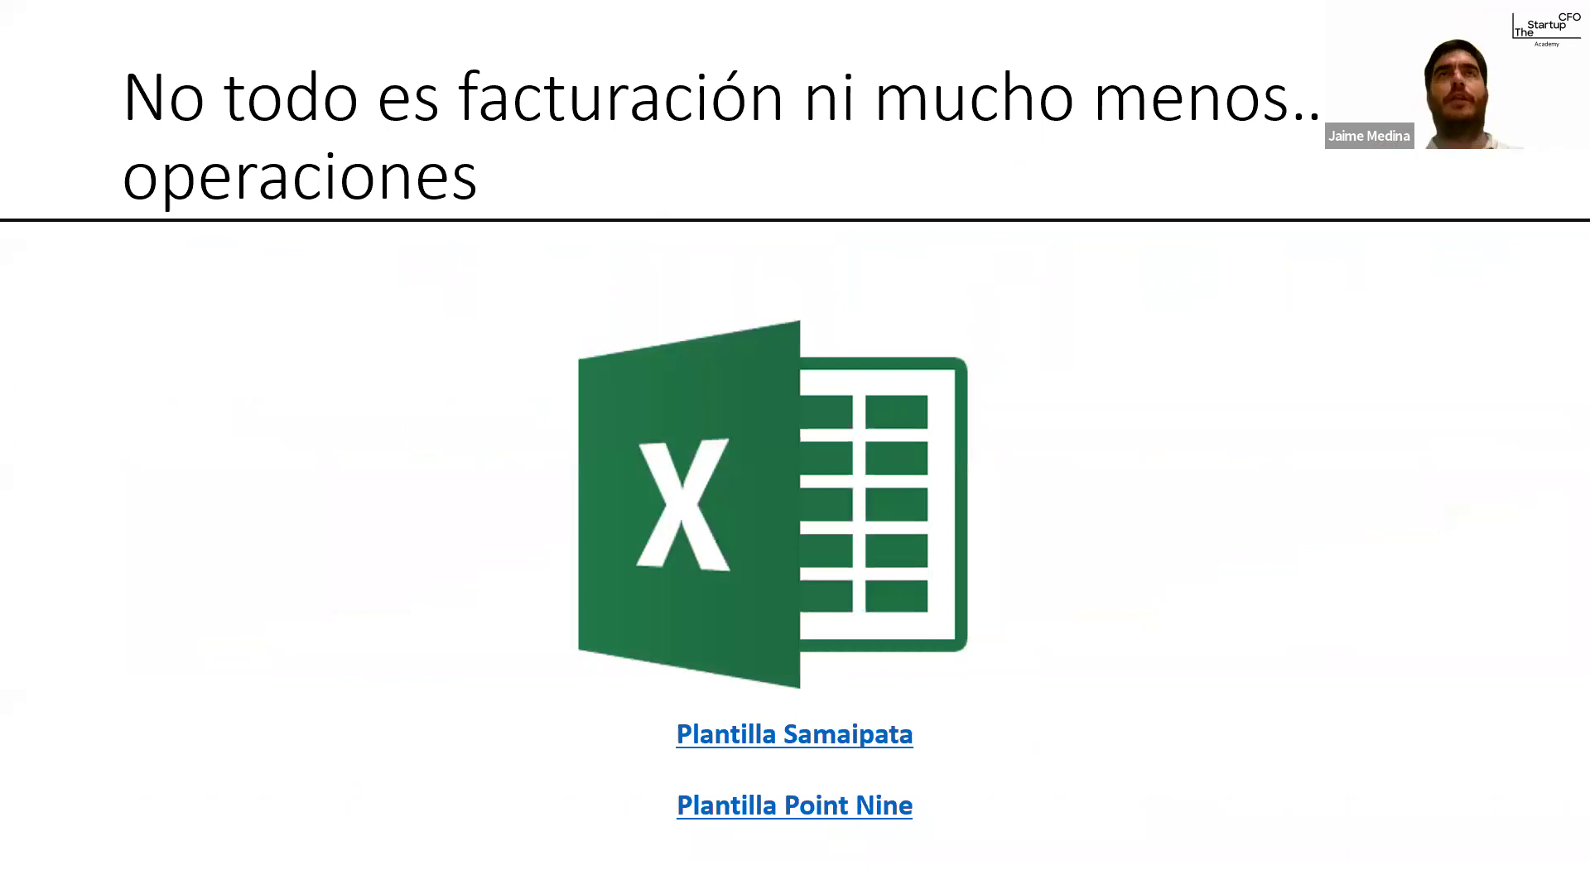
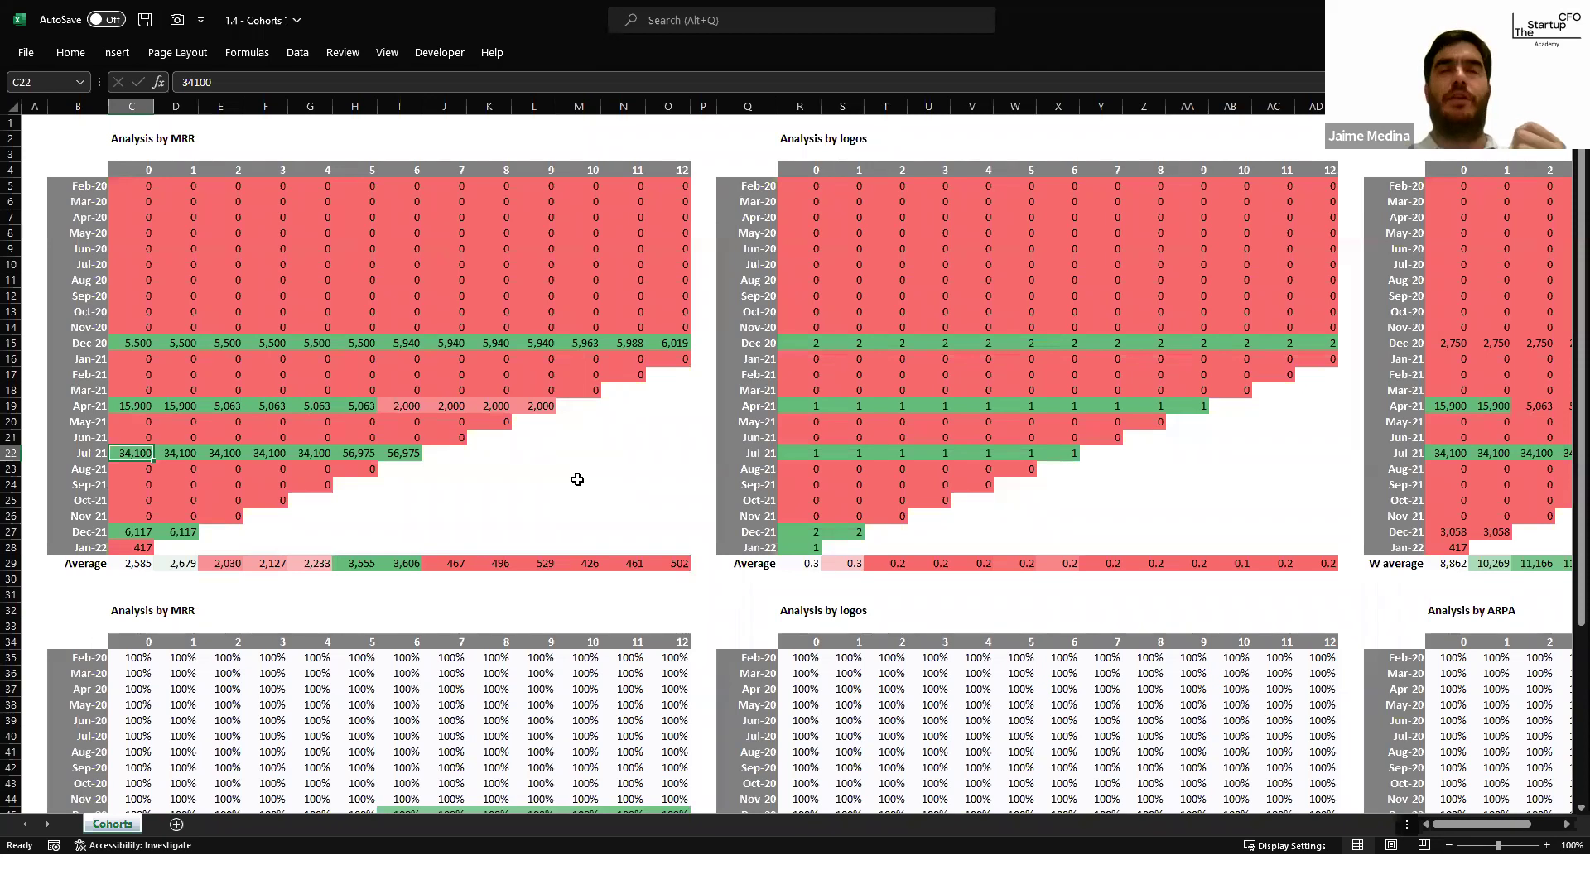
# Step: In the Cohorts 1 workbook, check the Apr-21 cohort's starting MRR and the month 0 logo counts from Dec-20 to Jan-22
pyautogui.press('Up')
pyautogui.press('Up')
pyautogui.press('Up')
pyautogui.moveTo(810, 349); pyautogui.dragTo(812, 546)
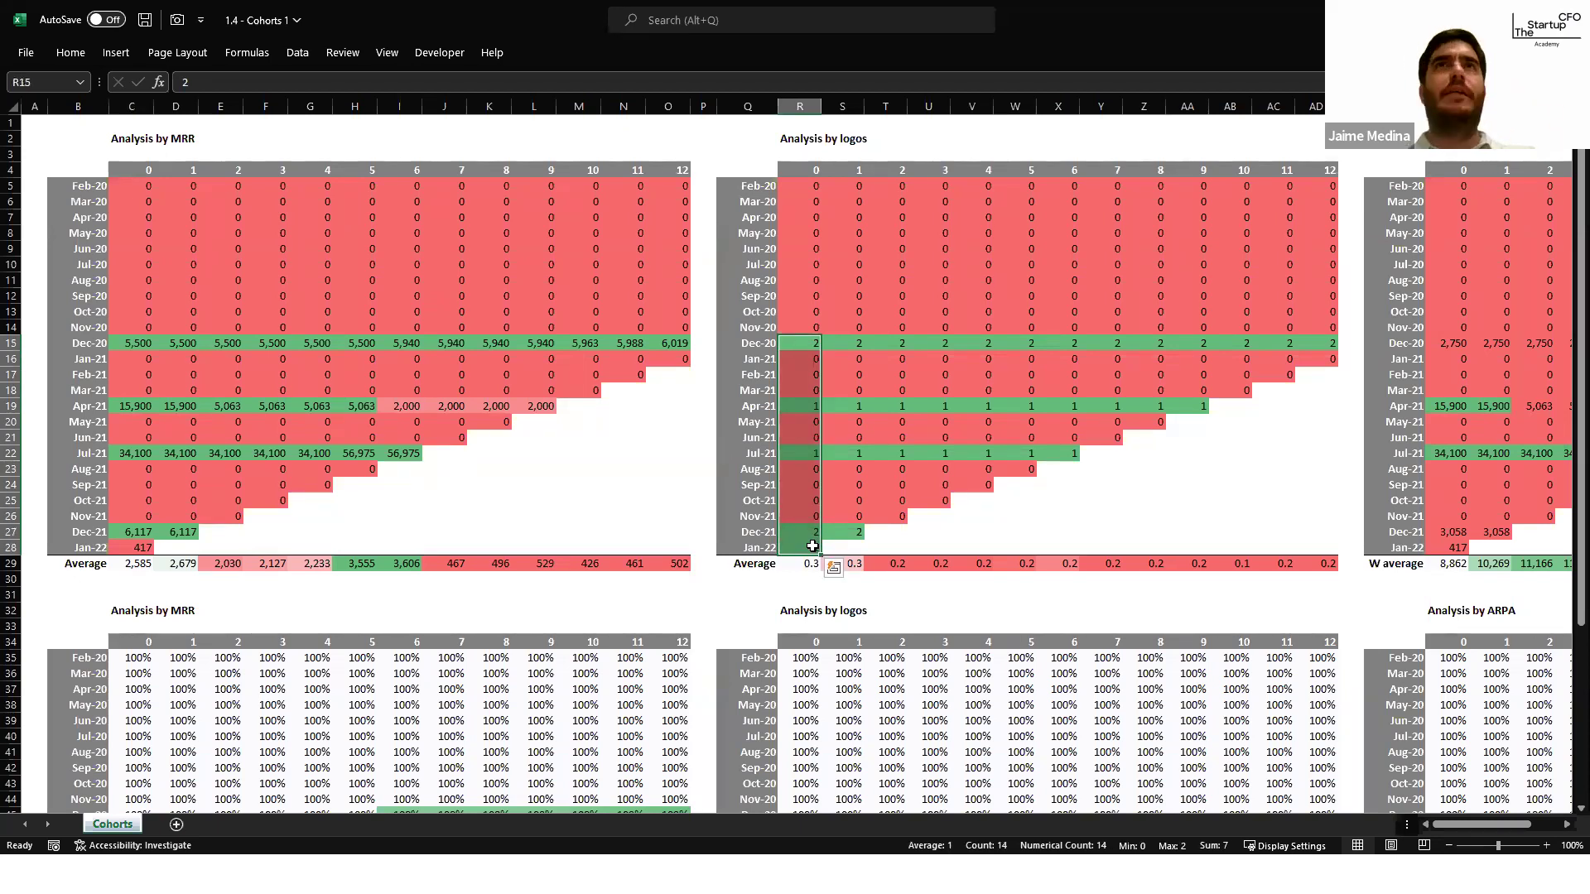
pyautogui.click(862, 501)
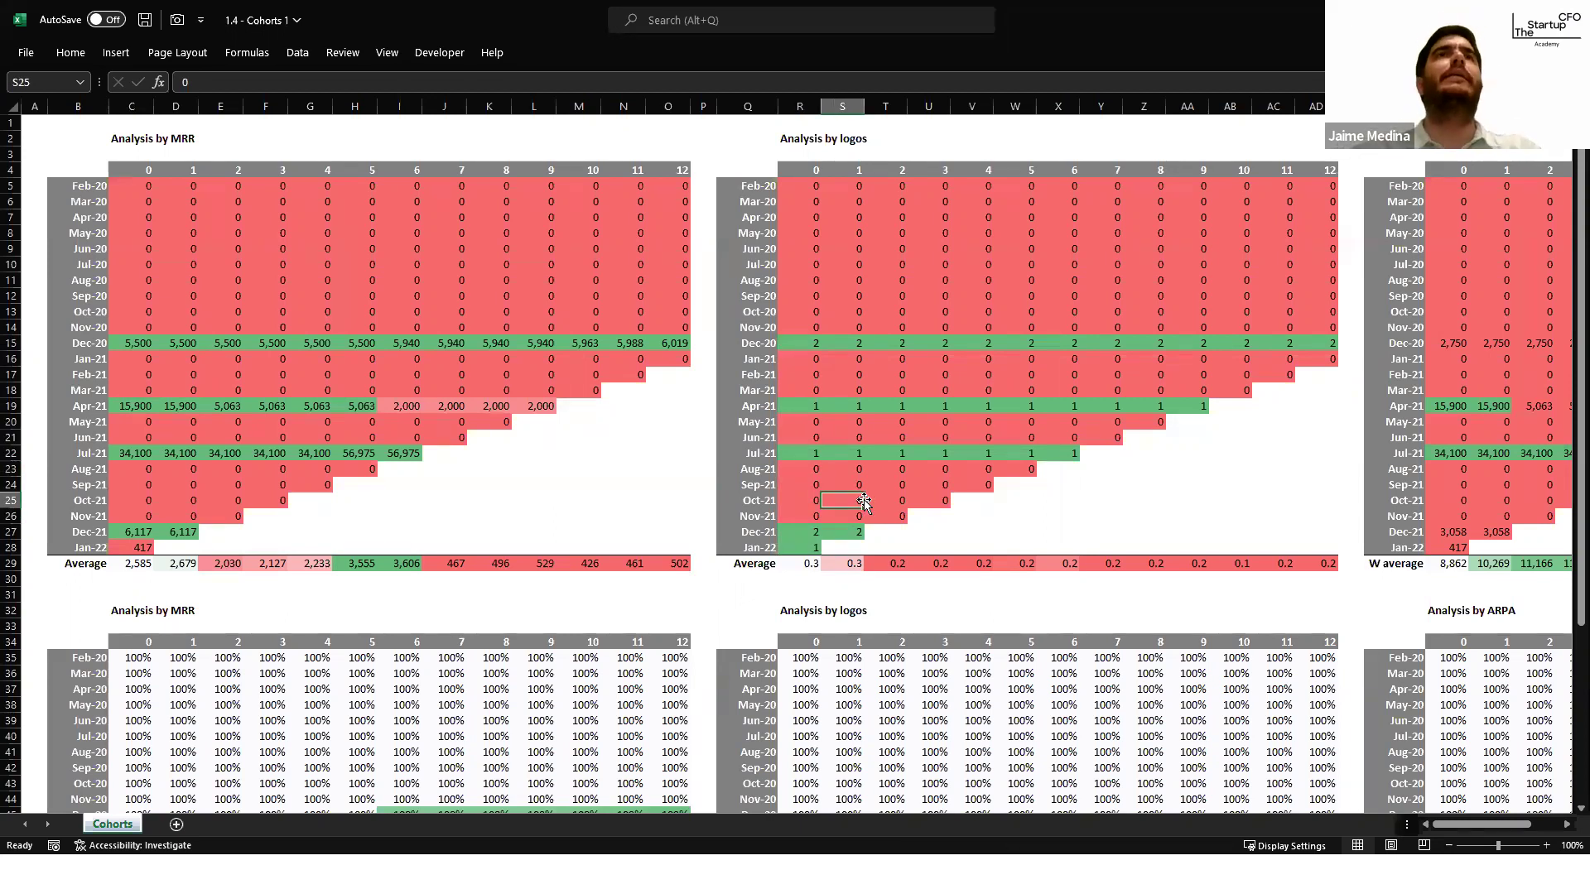
pyautogui.scroll(-4, 862, 501)
pyautogui.scroll(4, 862, 500)
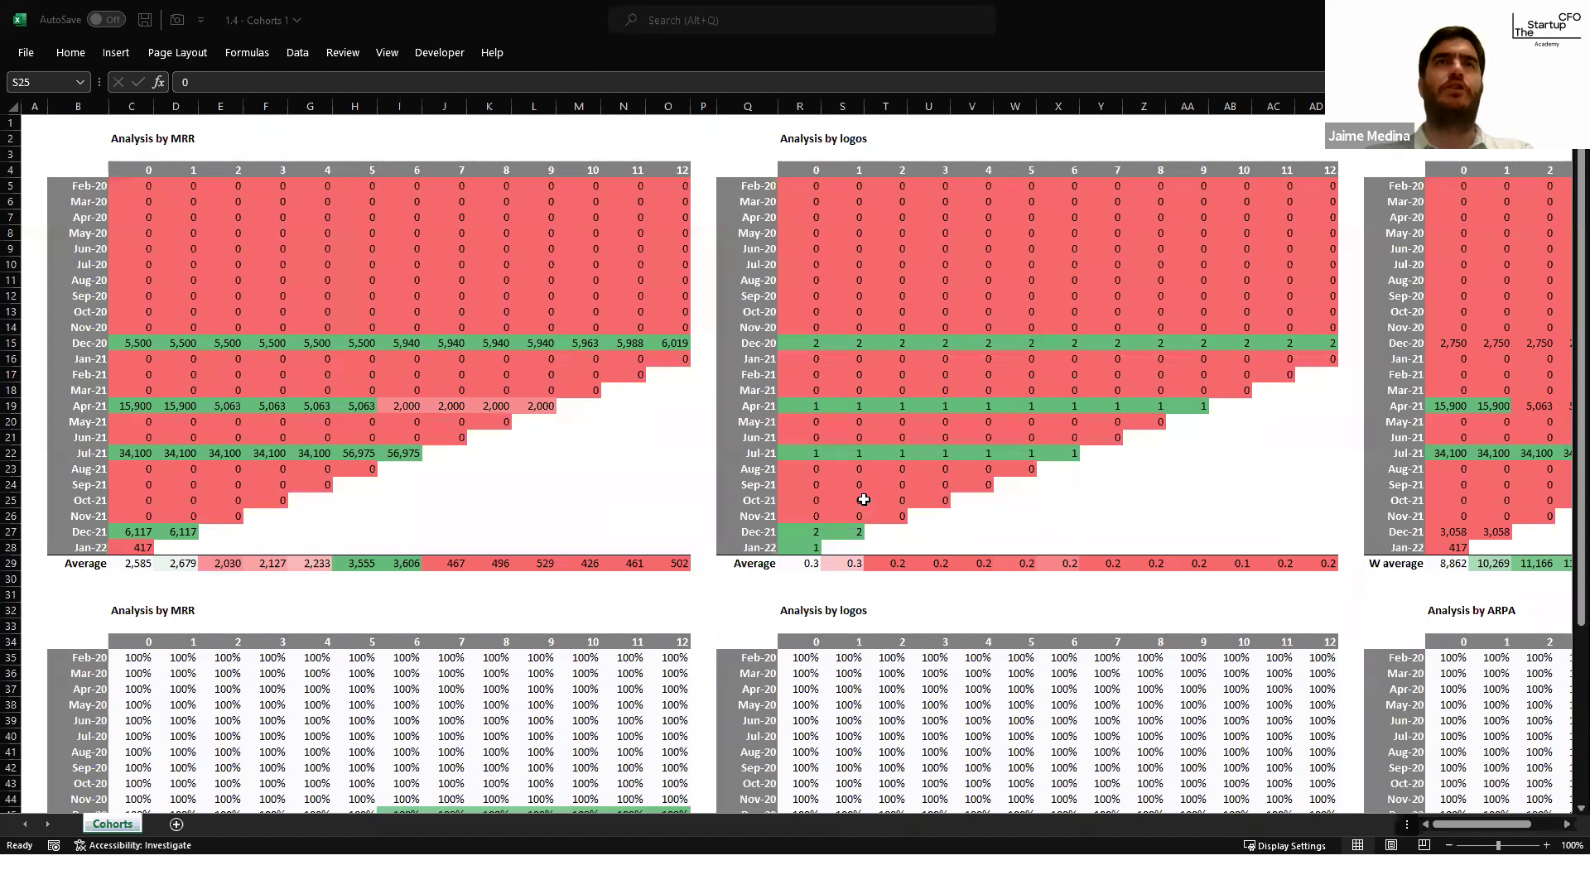
# Step: Switch to the 1.5 - Cohorts 2 workbook and examine its MRR, logos and ARPA cohort tables, both absolute and percentage
pyautogui.hotkey('alt', 'Tab')
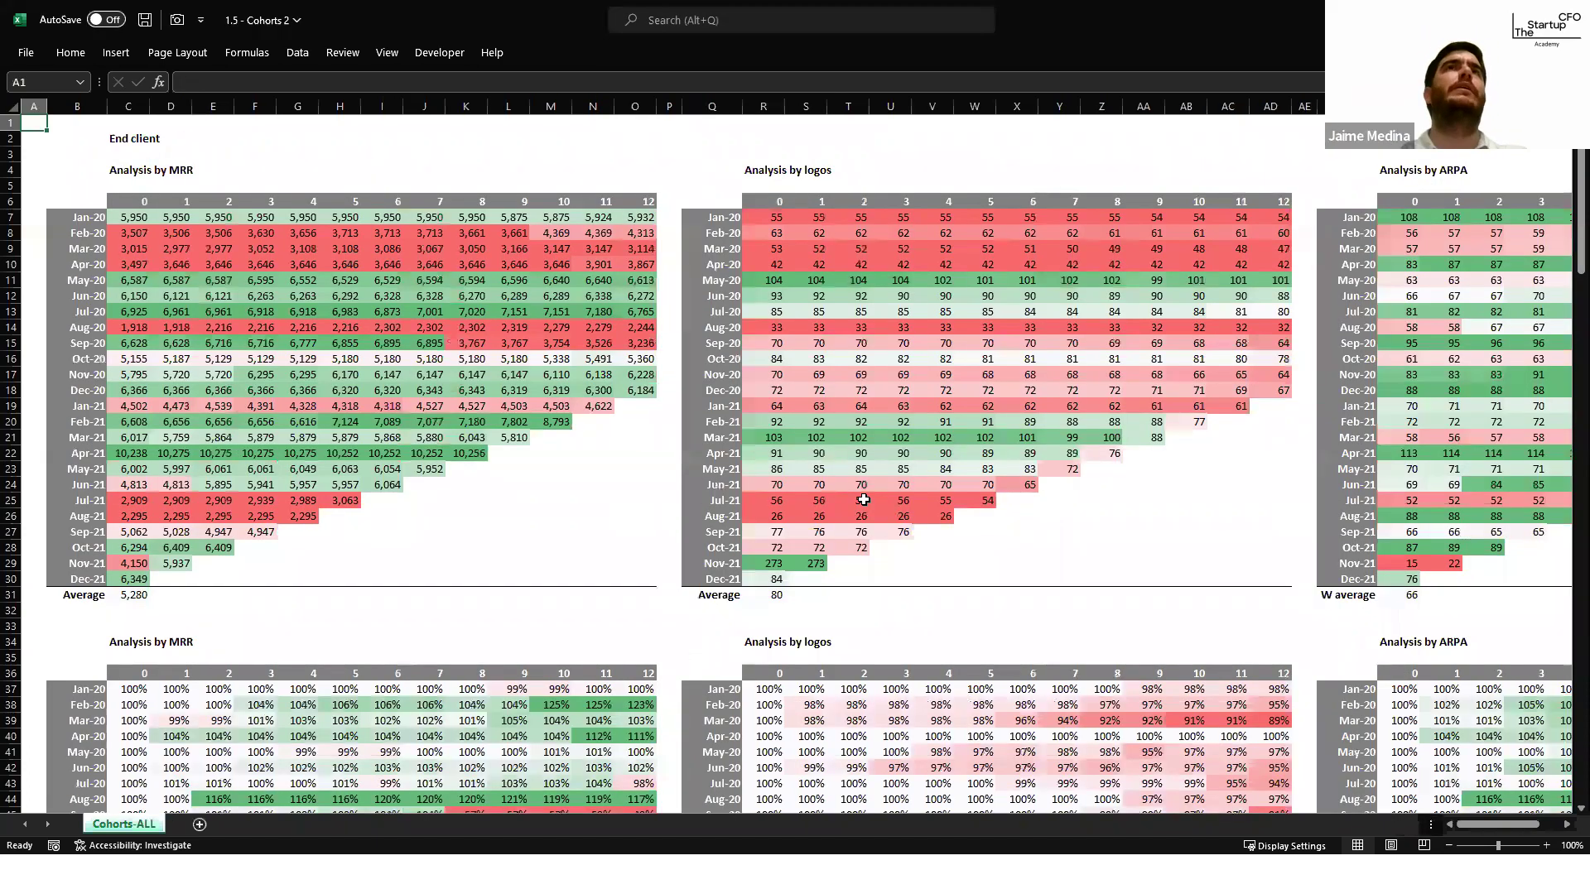
pyautogui.click(582, 455)
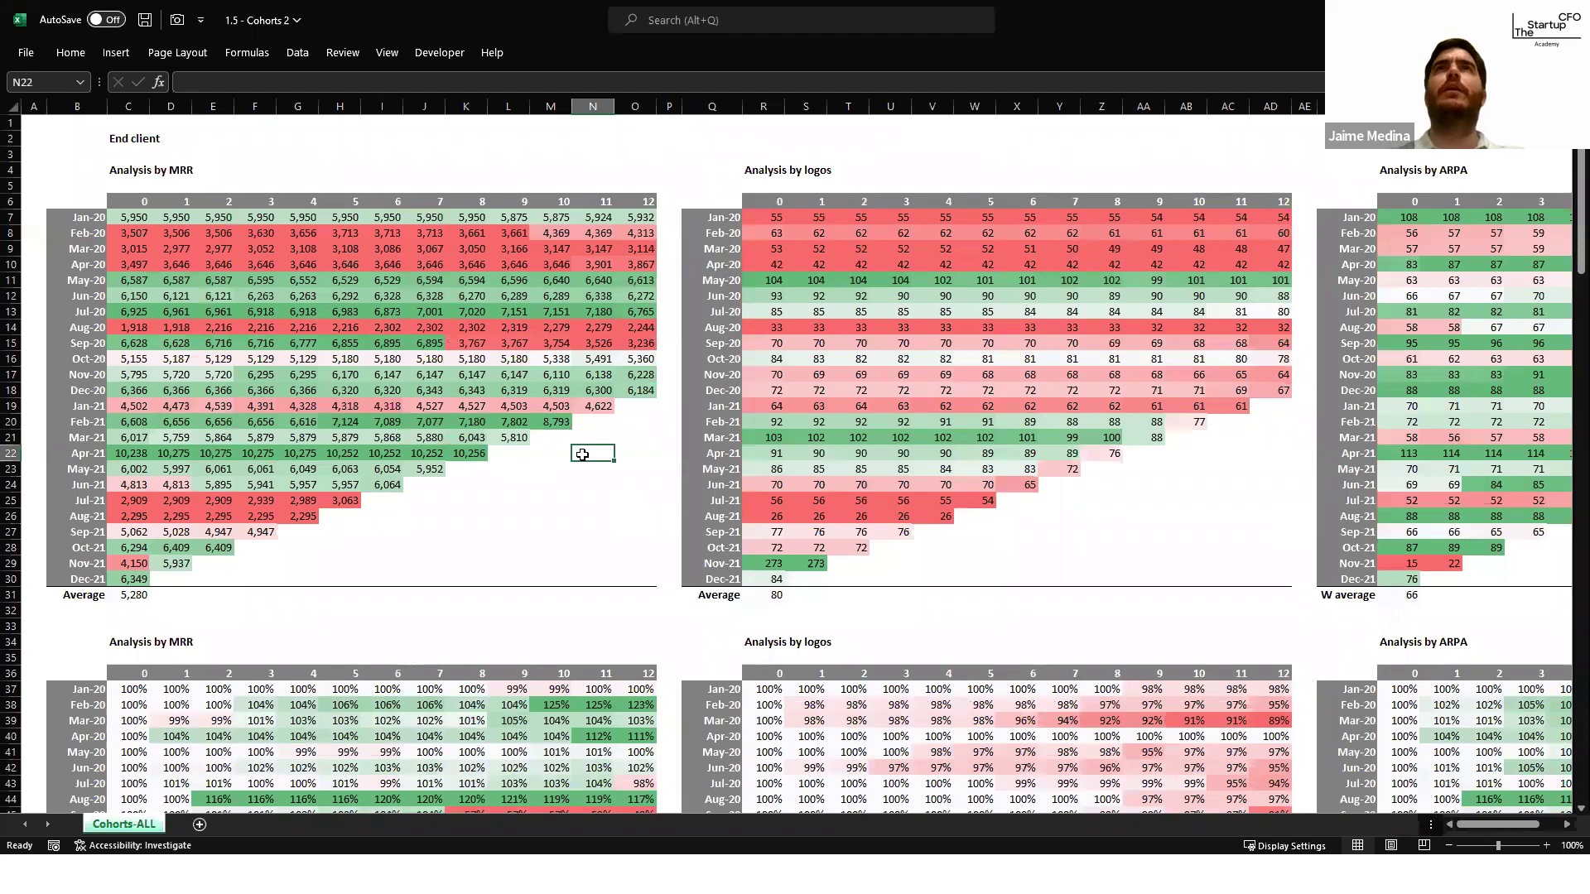
pyautogui.scroll(-1, 582, 454)
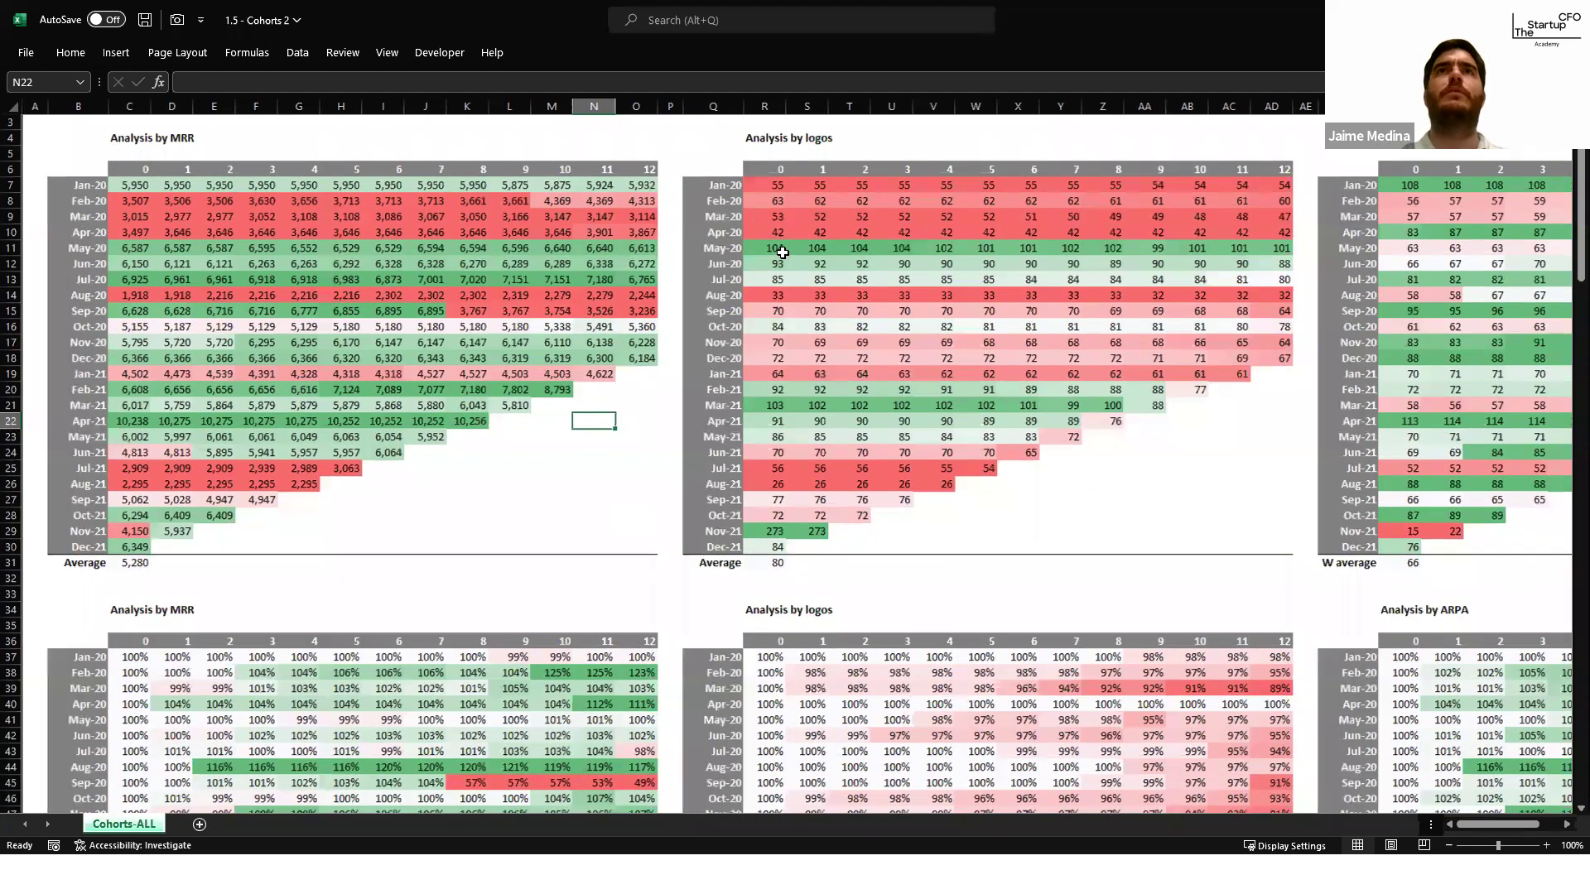
pyautogui.scroll(-3, 782, 253)
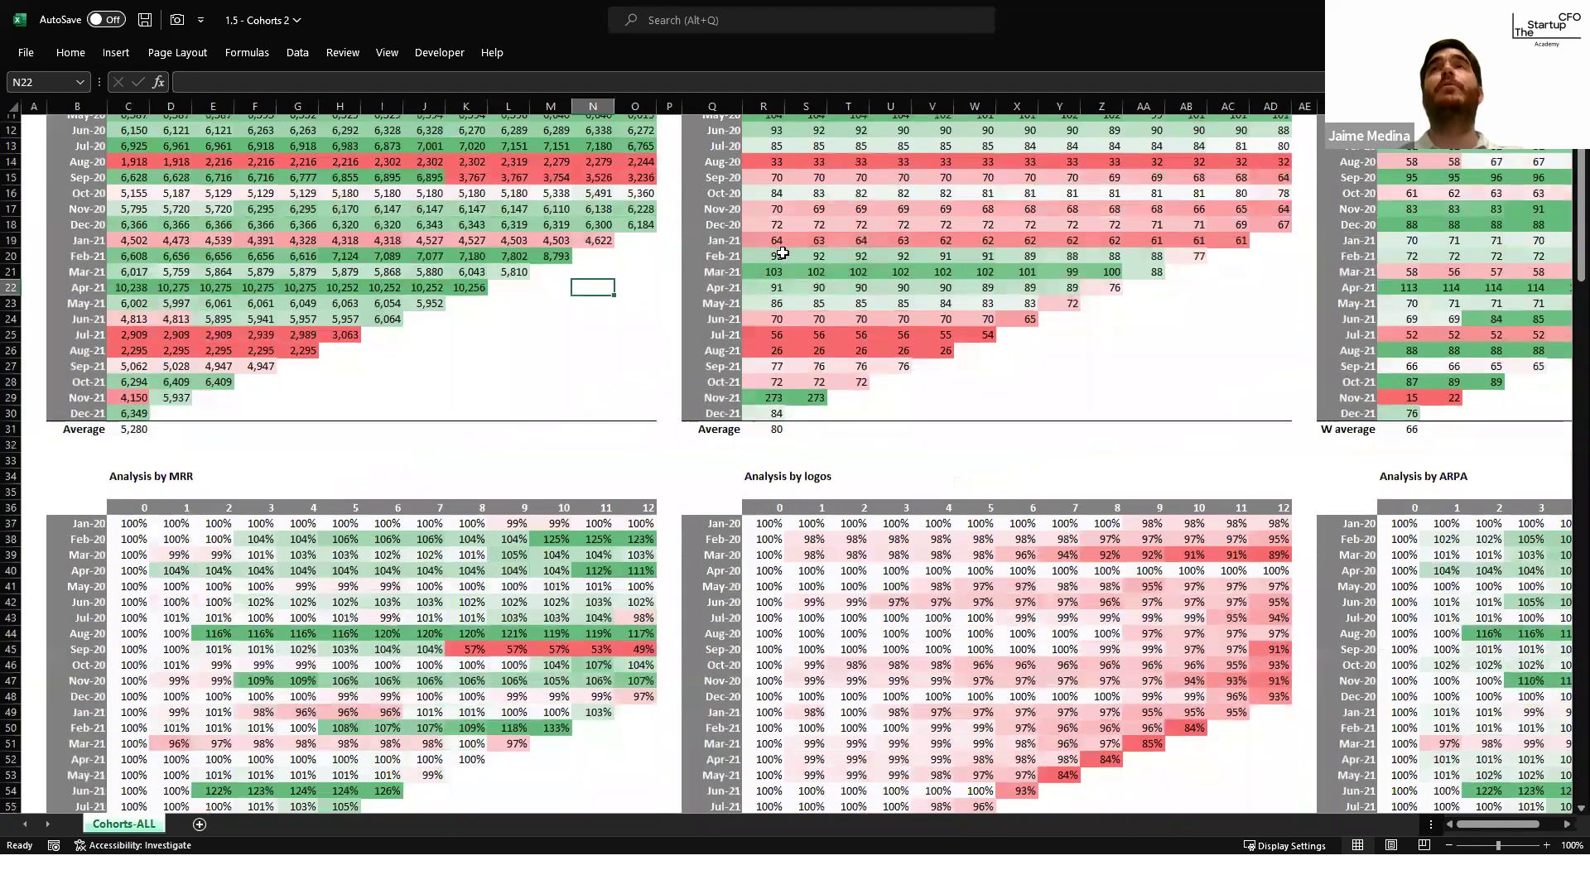
pyautogui.hscroll(3, 782, 252)
pyautogui.hscroll(2, 782, 253)
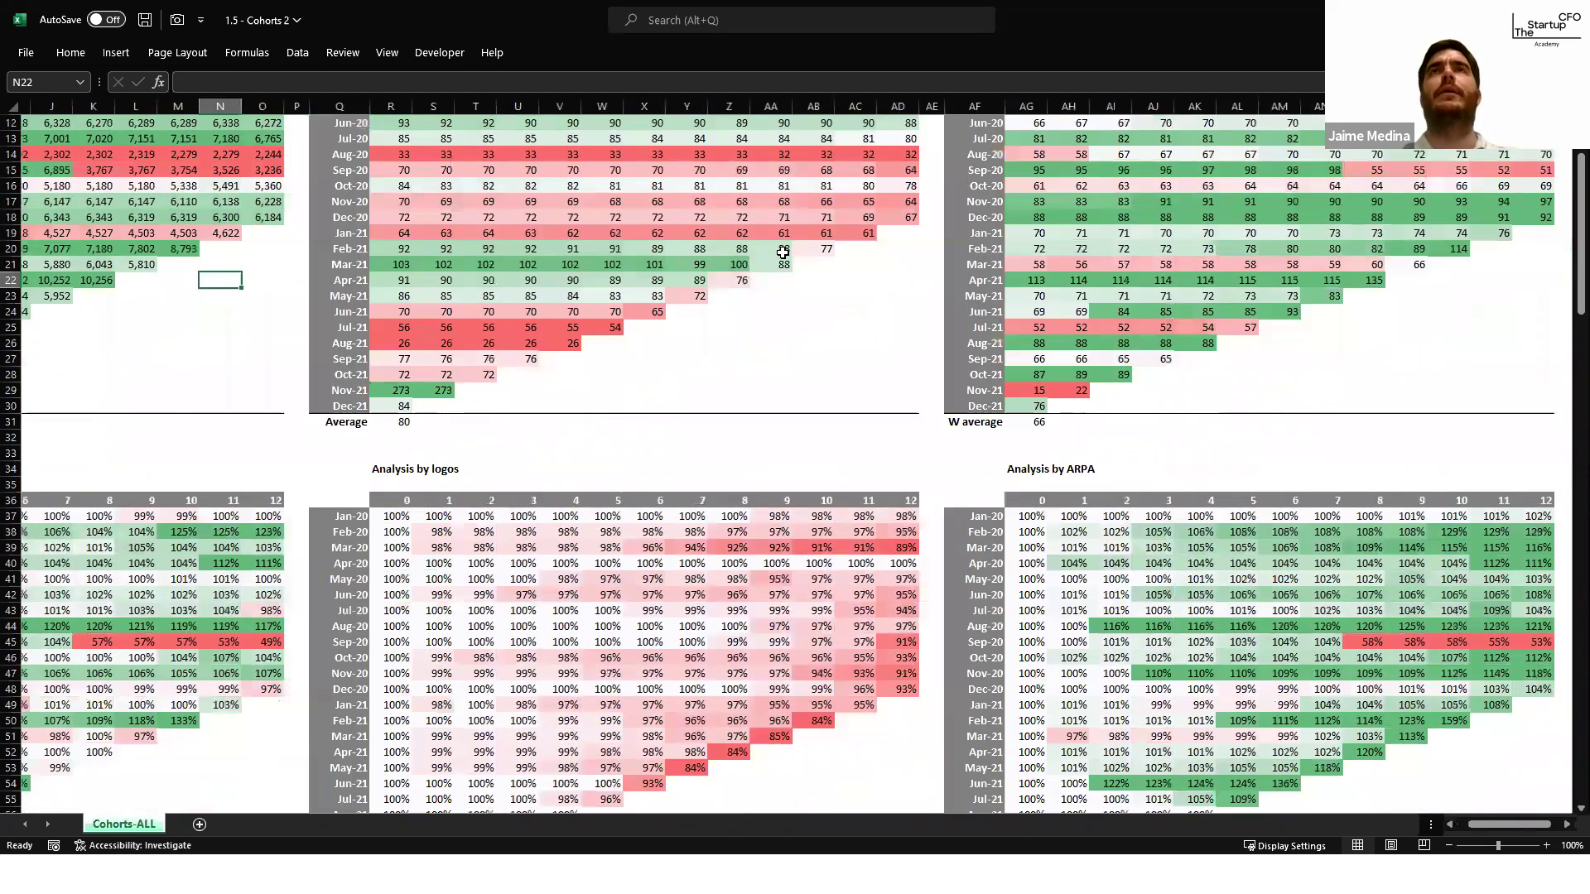
pyautogui.scroll(4, 779, 252)
# Step: Review the month 0 ARPA values from the Mar-20 cohort through Jun-21
pyautogui.click(1014, 250)
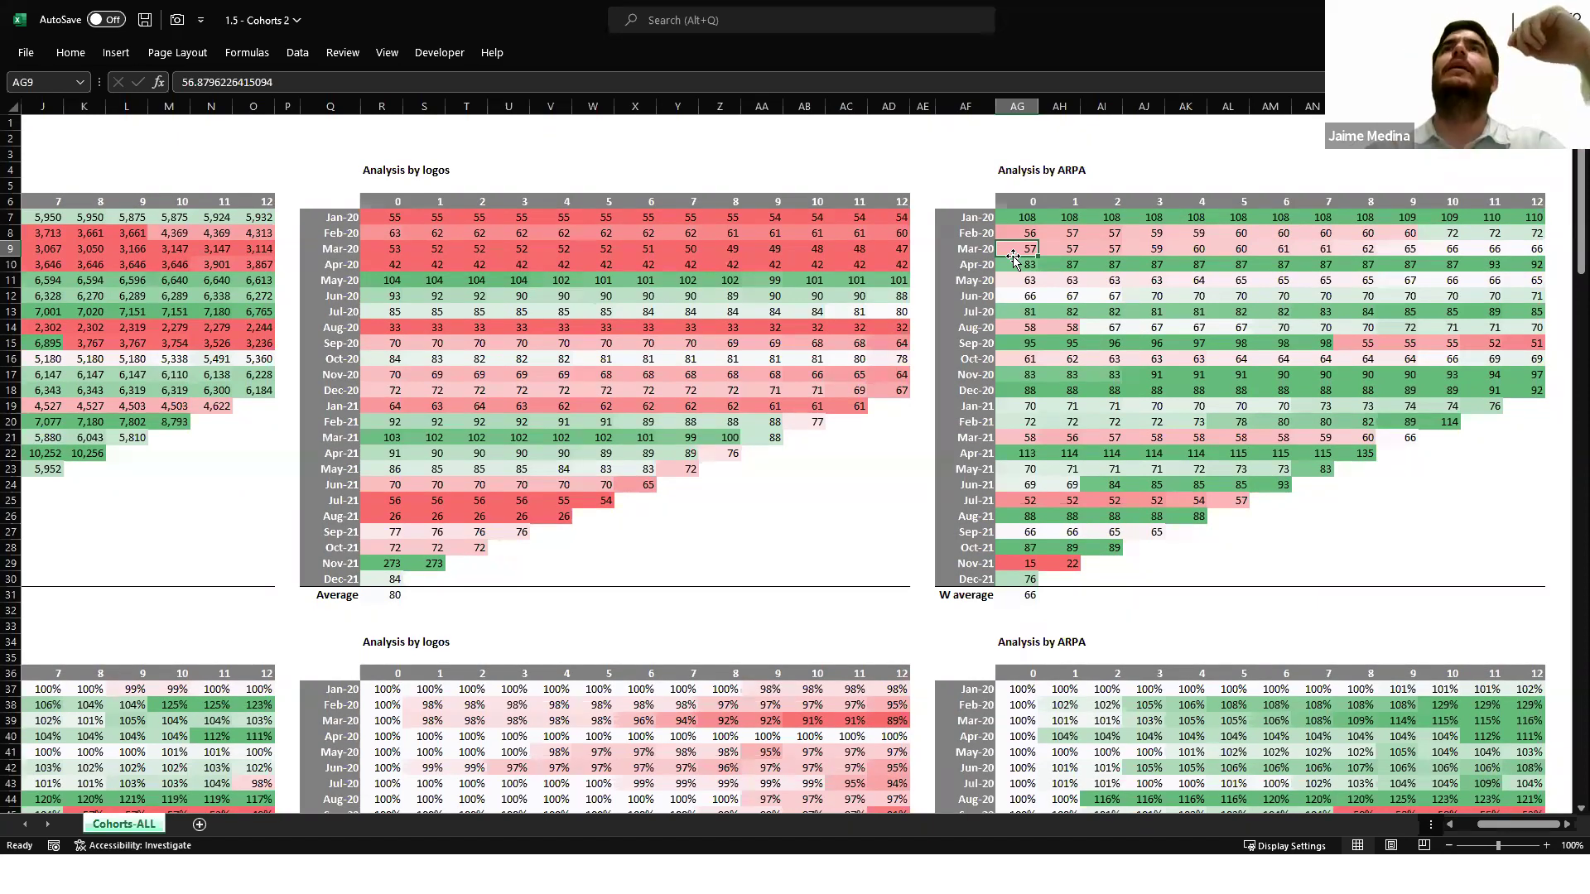
pyautogui.press('Down')
pyautogui.press('Down')
pyautogui.press('Down')
pyautogui.press('Down')
pyautogui.press('Down')
pyautogui.press('Down')
pyautogui.press('Down')
pyautogui.press('Down')
pyautogui.press('Down')
pyautogui.press('Down')
pyautogui.press('Down')
pyautogui.press('Down')
pyautogui.press('Down')
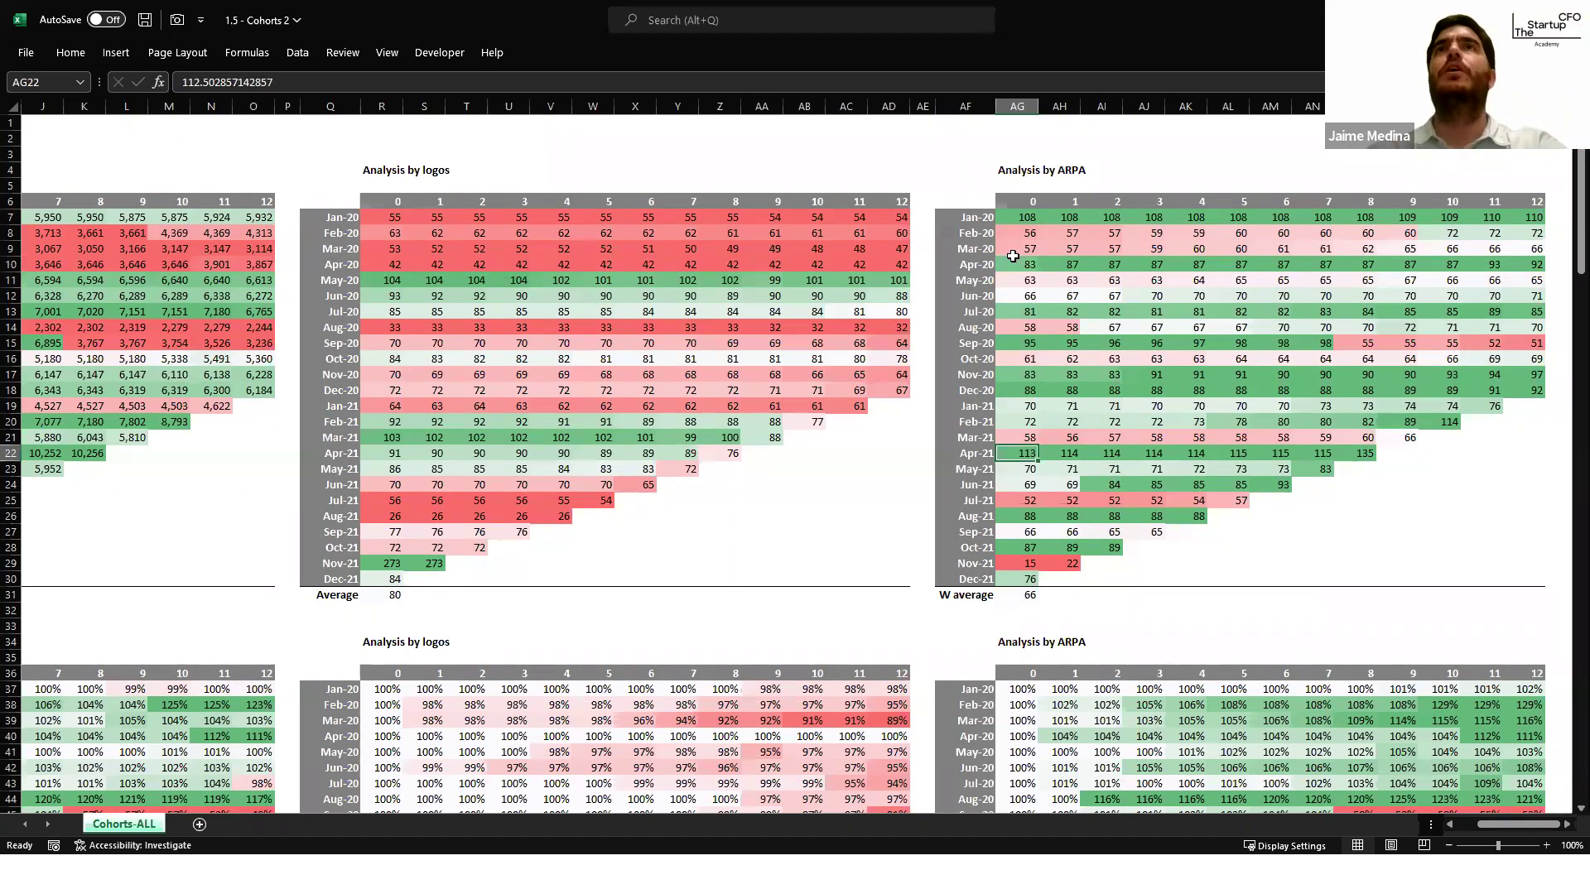
pyautogui.press('Down')
pyautogui.press('Down')
# Step: Go back through the month 0 ARPA values to the May-20 cohort and check that cohort's late-month logo counts
pyautogui.press('Up')
pyautogui.press('Up')
pyautogui.press('Up')
pyautogui.press('Up')
pyautogui.press('Up')
pyautogui.press('Up')
pyautogui.press('Up')
pyautogui.press('Up')
pyautogui.press('Up')
pyautogui.press('Up')
pyautogui.press('Up')
pyautogui.press('Up')
pyautogui.press('Up')
pyautogui.press('Left')
pyautogui.press('Left')
pyautogui.press('Left')
pyautogui.press('Left')
pyautogui.press('Left')
pyautogui.press('Right')
pyautogui.press('Right')
pyautogui.press('Right')
pyautogui.press('Right')
pyautogui.press('Right')
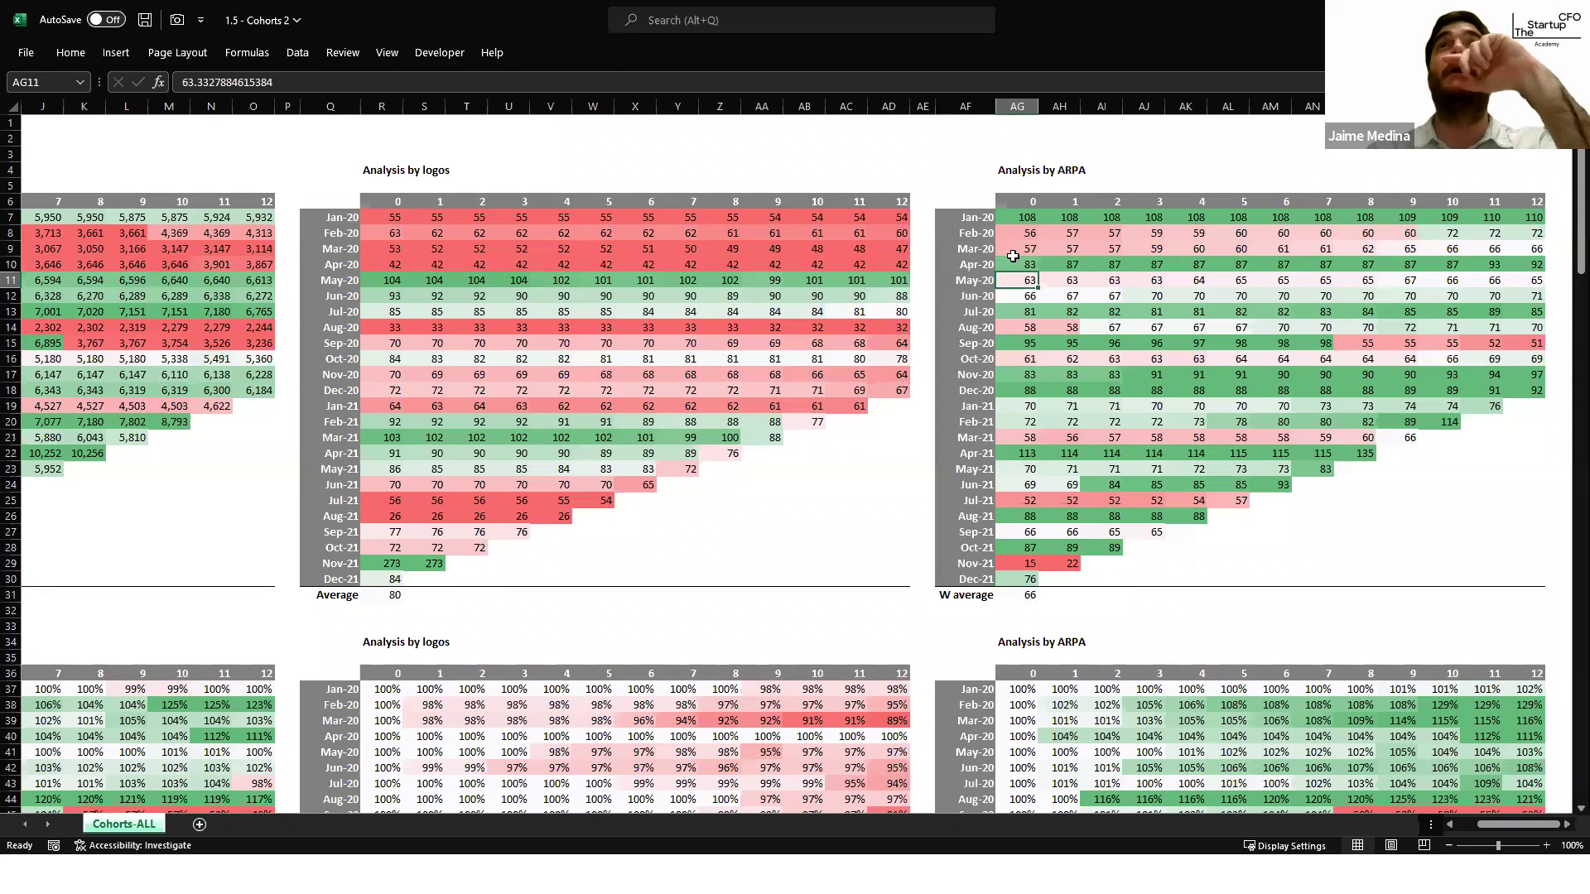
# Step: Review the month 0 ARPA values again from the May-20 cohort to Sep-20
pyautogui.press('Down')
pyautogui.press('Down')
pyautogui.press('Down')
pyautogui.press('Down')
pyautogui.press('Down')
pyautogui.press('Down')
pyautogui.press('Down')
pyautogui.press('Down')
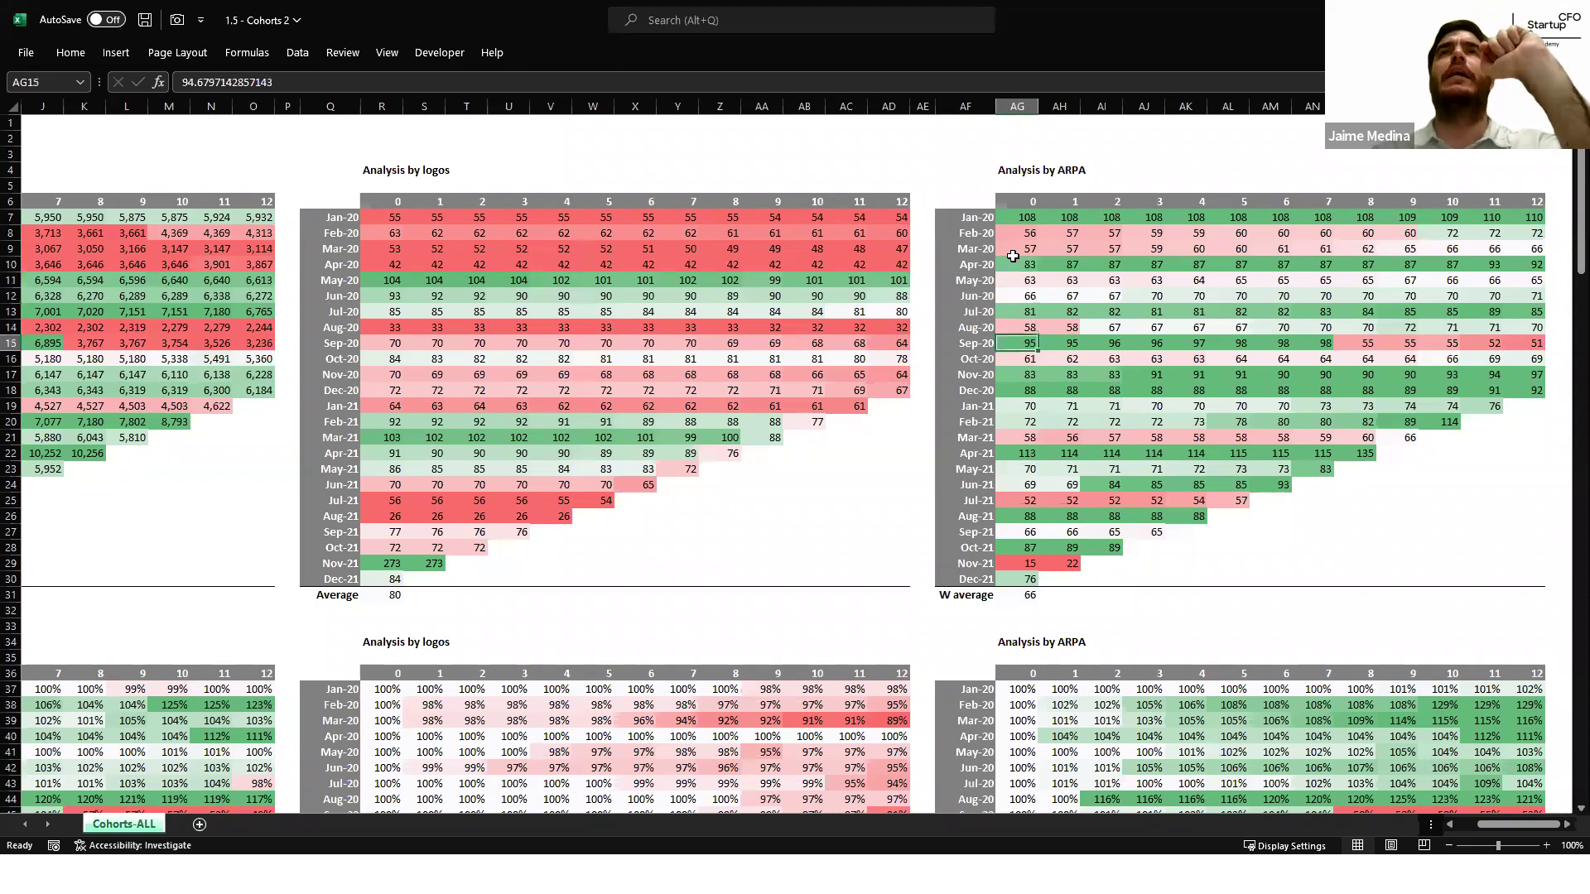
# Step: Review the month 0 ARPA values from the Sep-20 cohort down to May-21
pyautogui.press('Down')
pyautogui.press('Down')
pyautogui.press('Down')
pyautogui.press('Down')
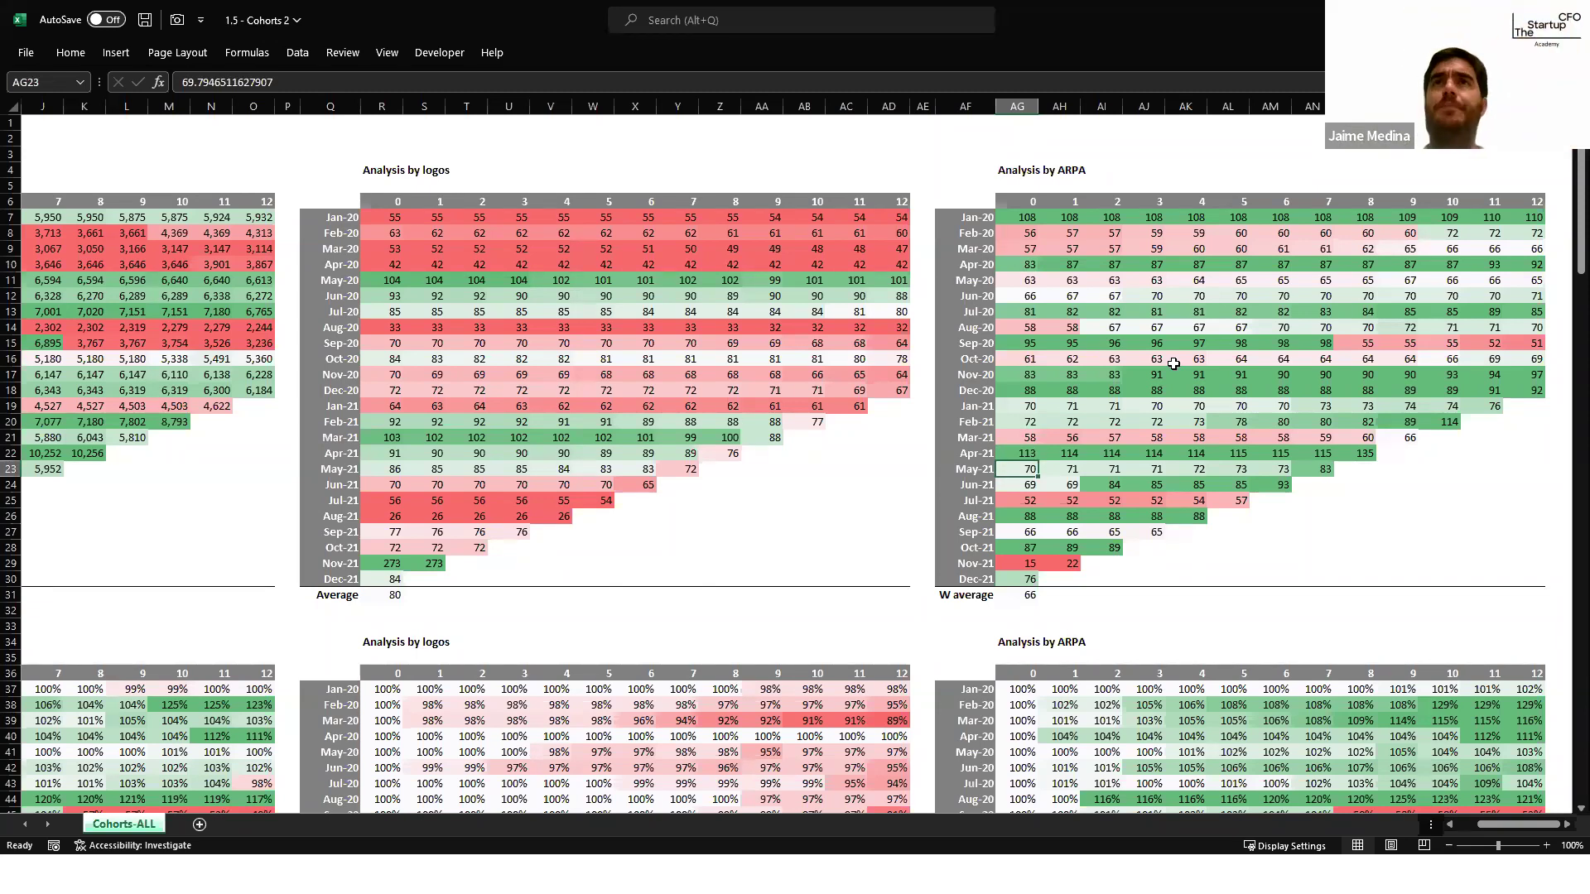
pyautogui.scroll(-5, 1171, 358)
pyautogui.scroll(5, 1173, 362)
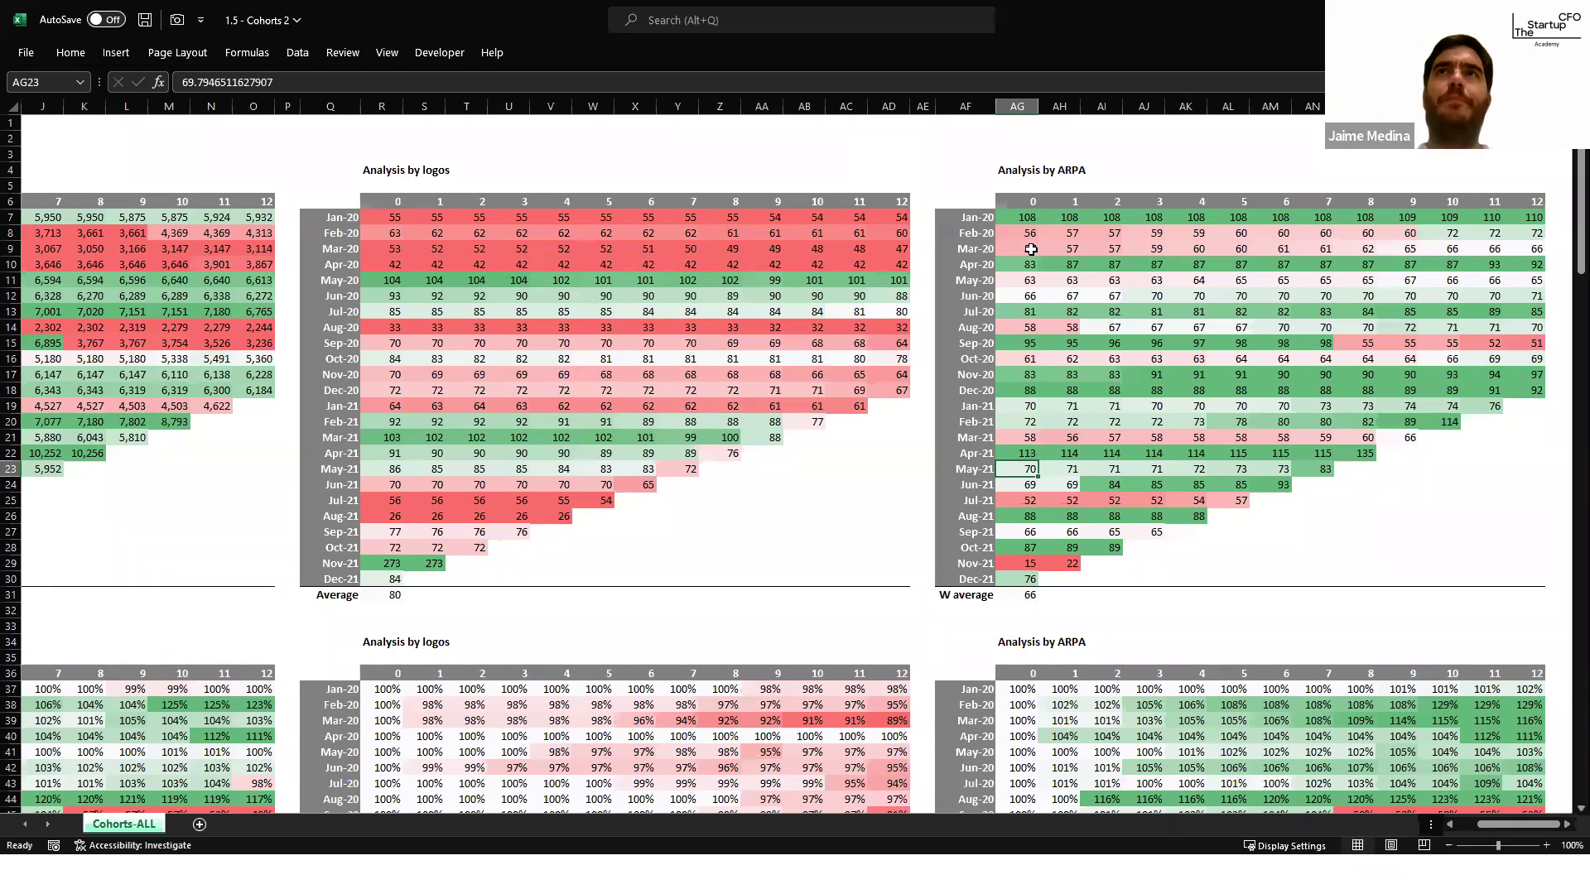
# Step: Examine the percentage logos and ARPA cohort tables down to their weighted average rows
pyautogui.scroll(-5, 1031, 249)
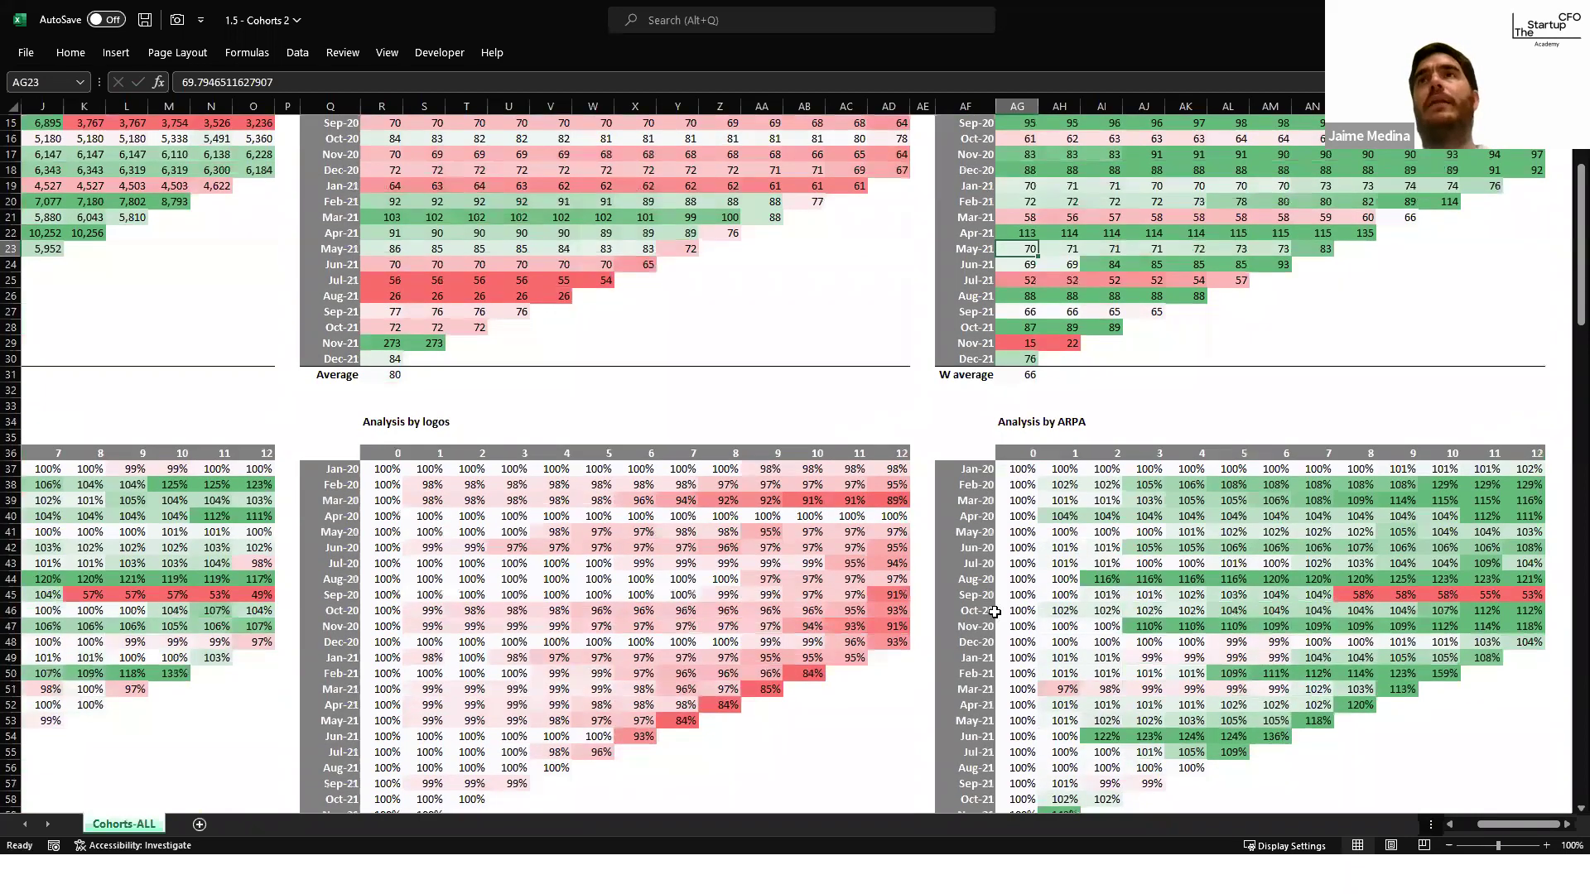
pyautogui.scroll(-3, 995, 612)
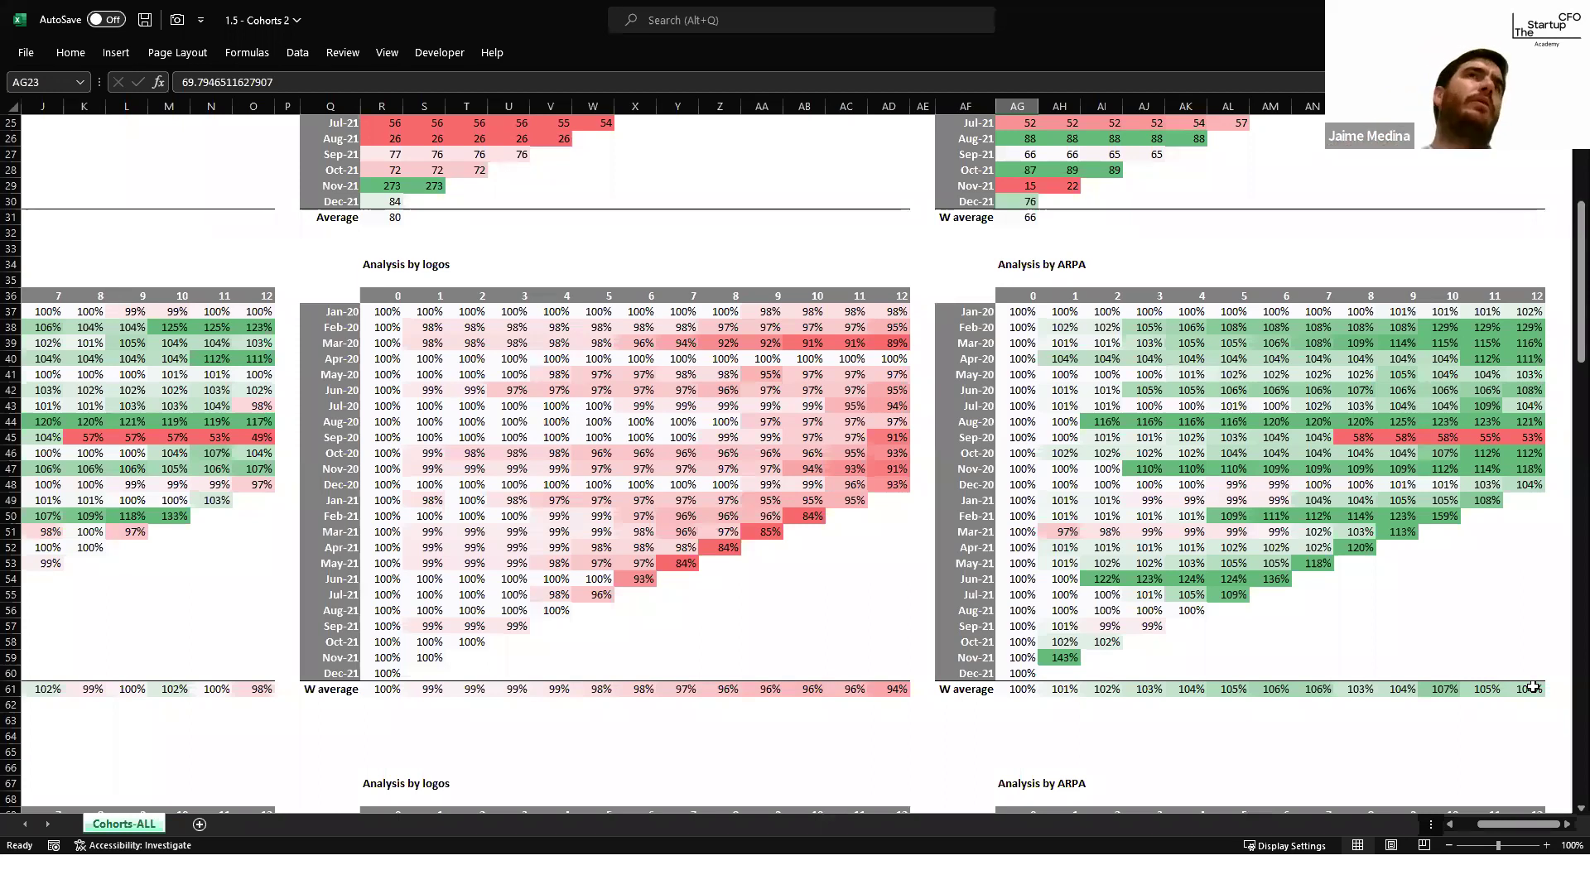
pyautogui.hscroll(-5, 1107, 609)
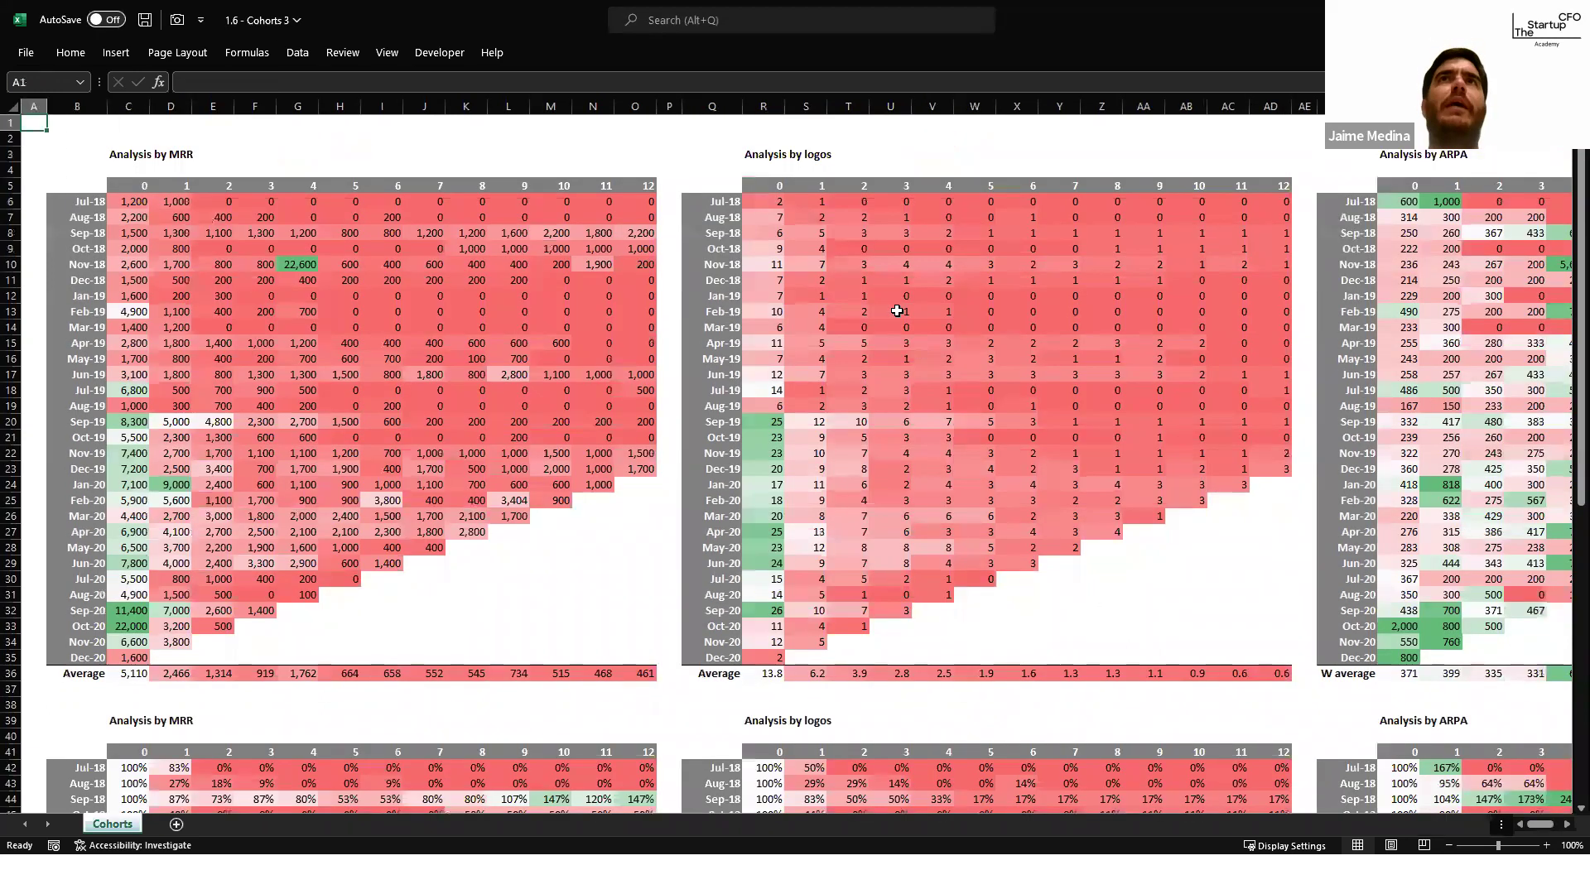
# Step: Switch to the 1.6 - Cohorts 3 workbook and look over its MRR and logos cohort tables
pyautogui.hotkey('alt', 'Tab')
pyautogui.click(551, 576)
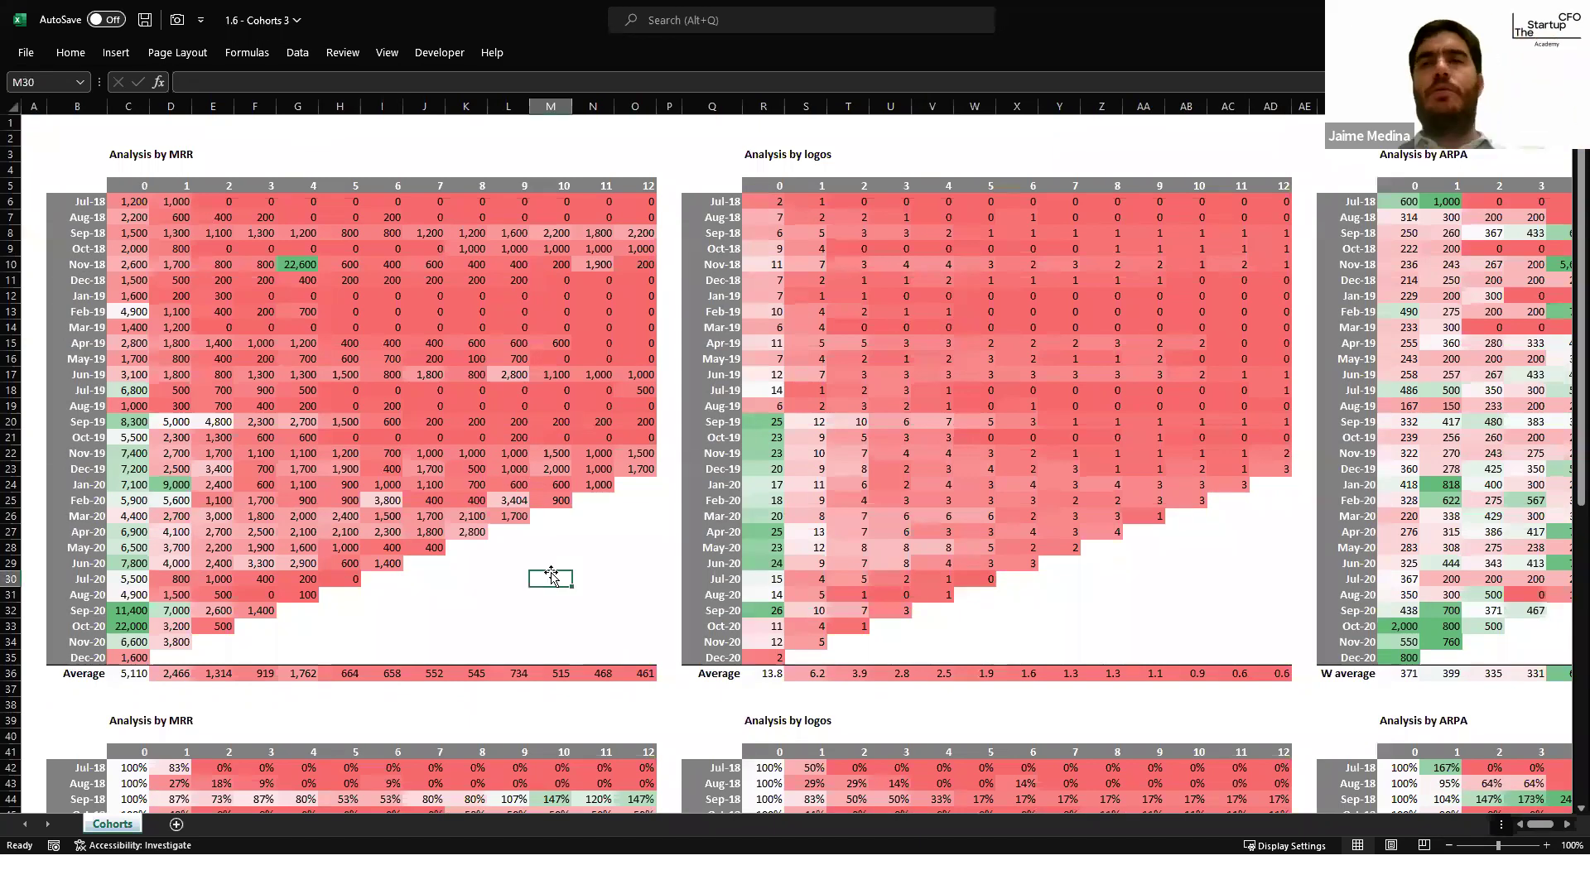
pyautogui.hotkey('ctrl', 'Left')
pyautogui.hotkey('ctrl', 'Left')
pyautogui.hotkey('ctrl', 'Left')
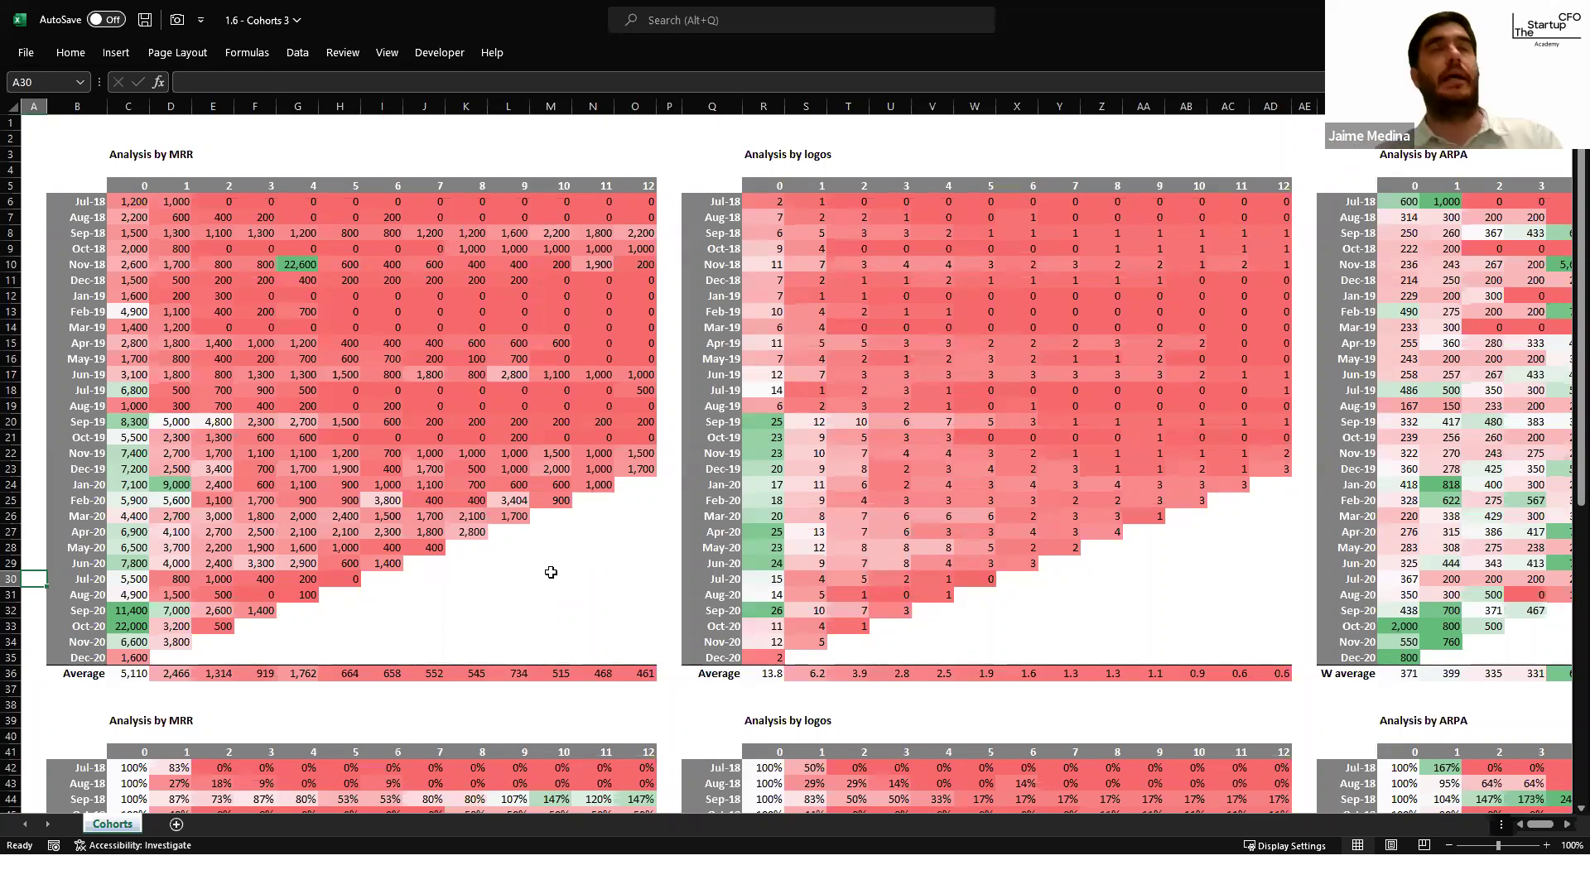
pyautogui.click(550, 574)
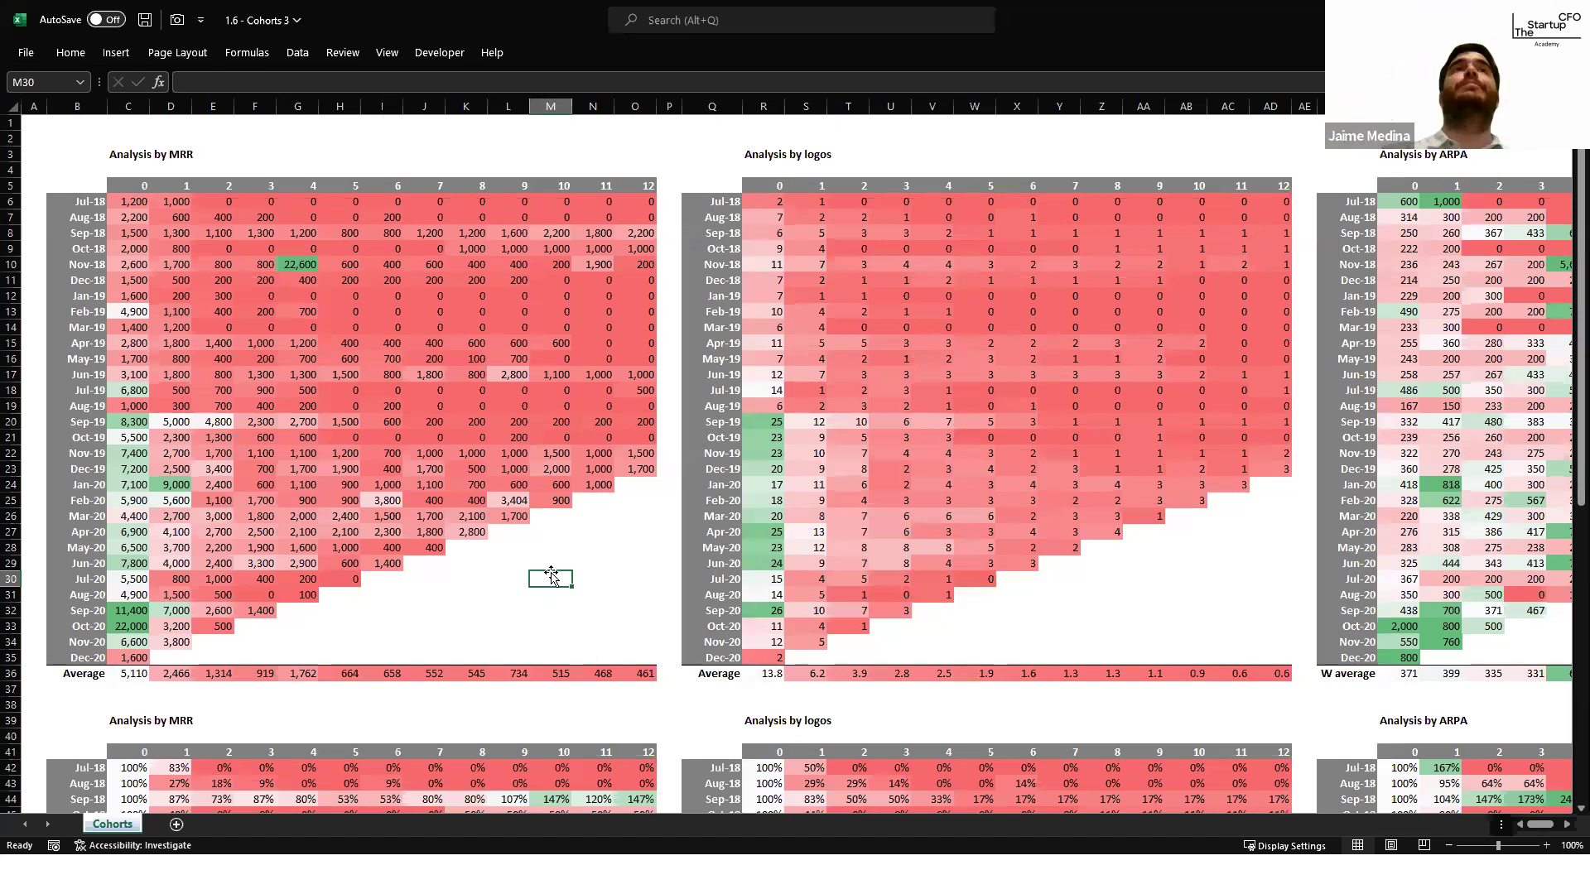
# Step: Review the Feb-20 cohort's MRR values from month 0 to month 5
pyautogui.click(145, 500)
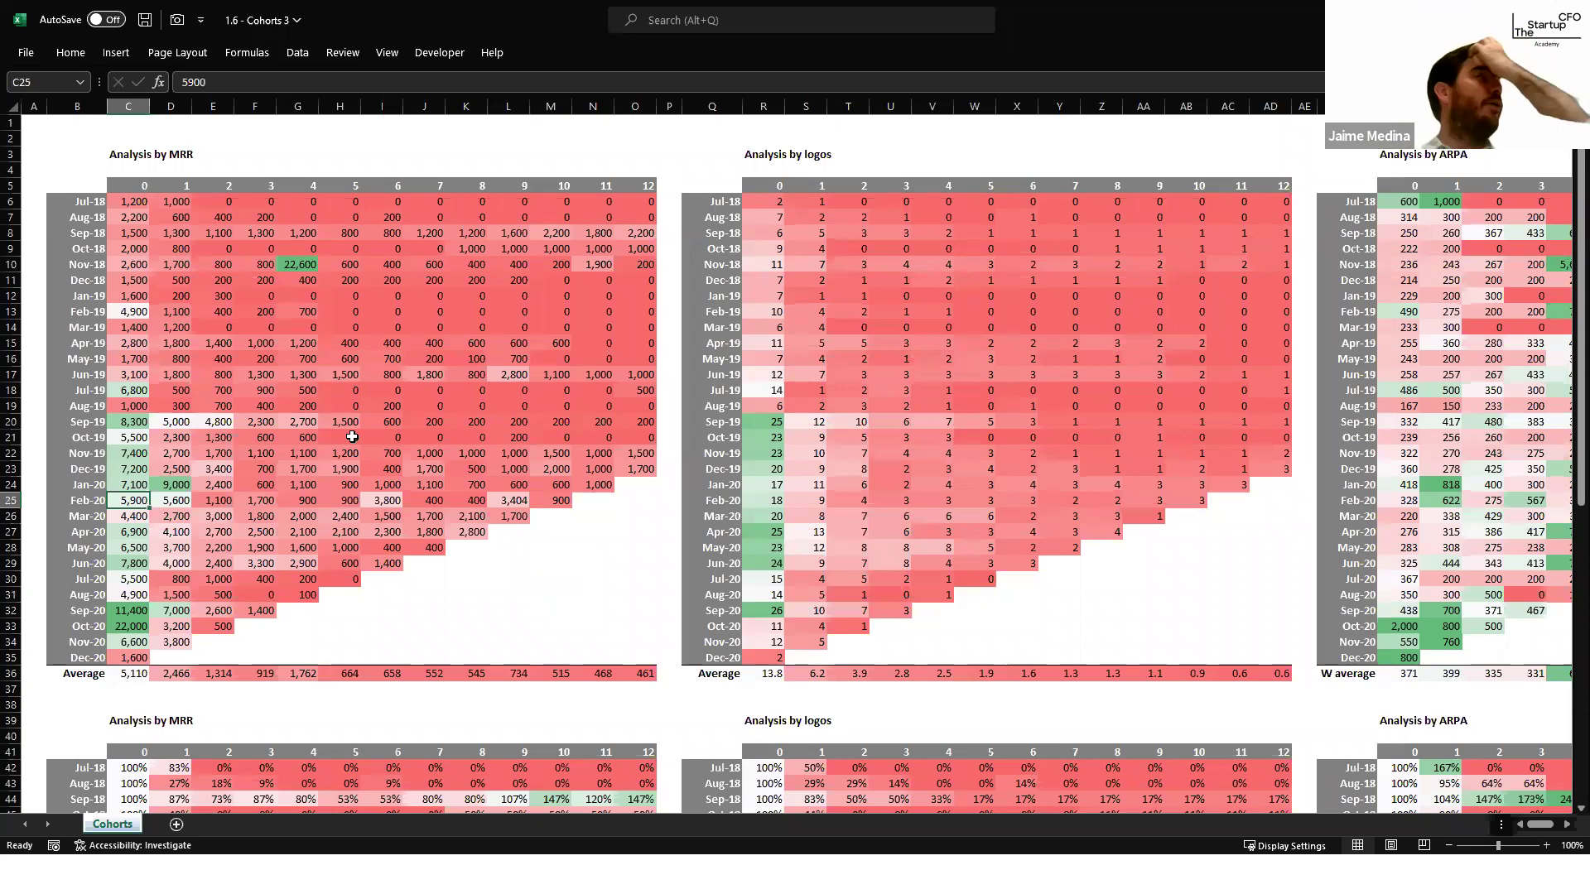
pyautogui.press('Right')
pyautogui.press('Right')
pyautogui.press('Right')
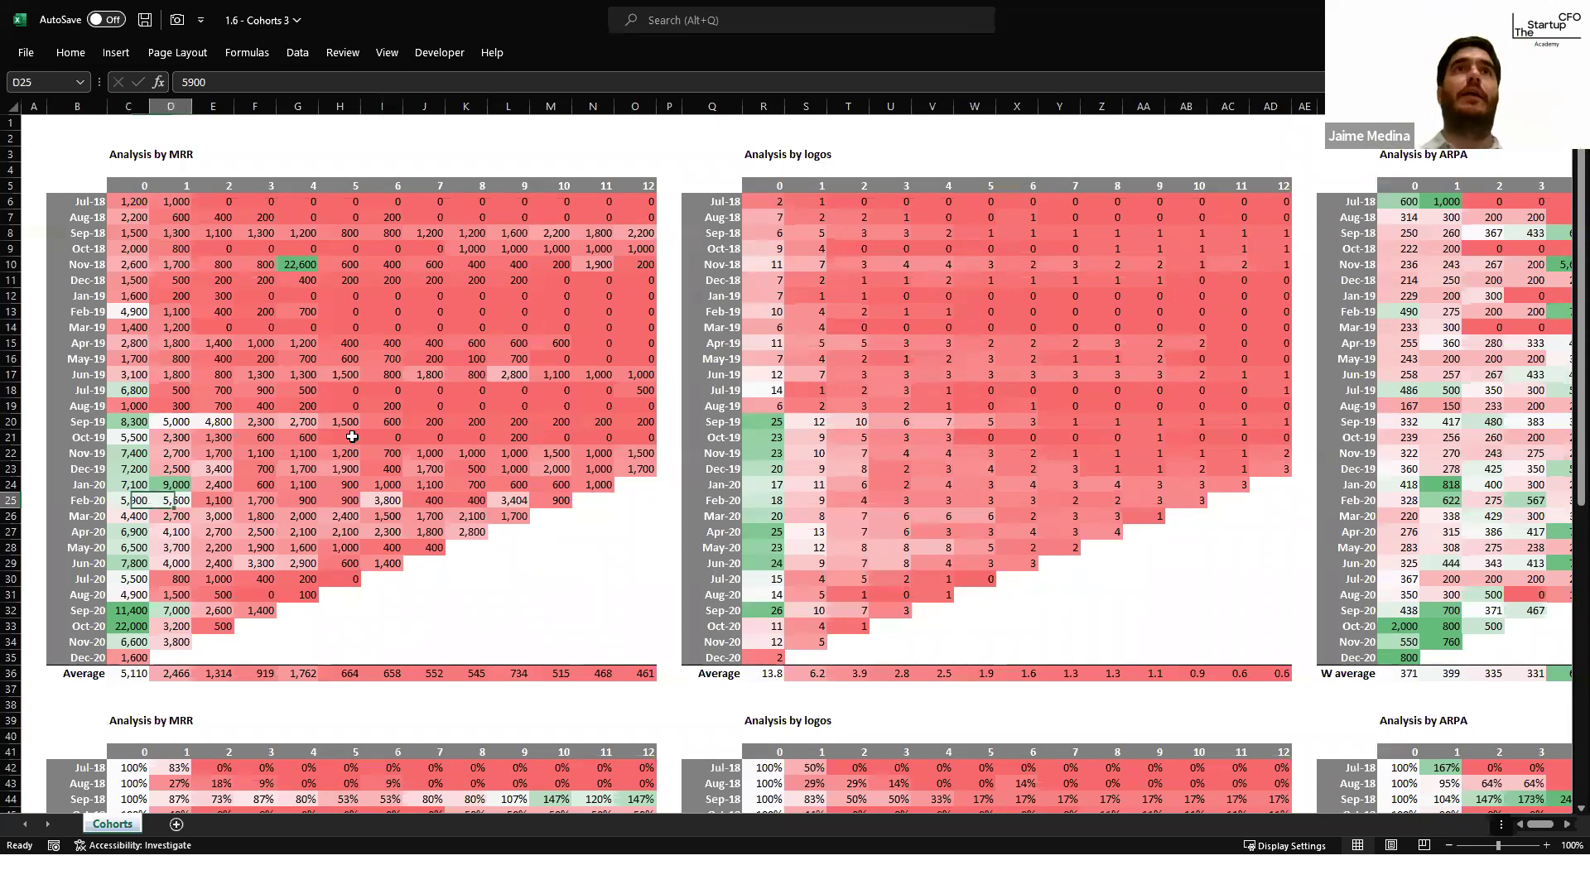
pyautogui.press('Right')
pyautogui.press('Right')
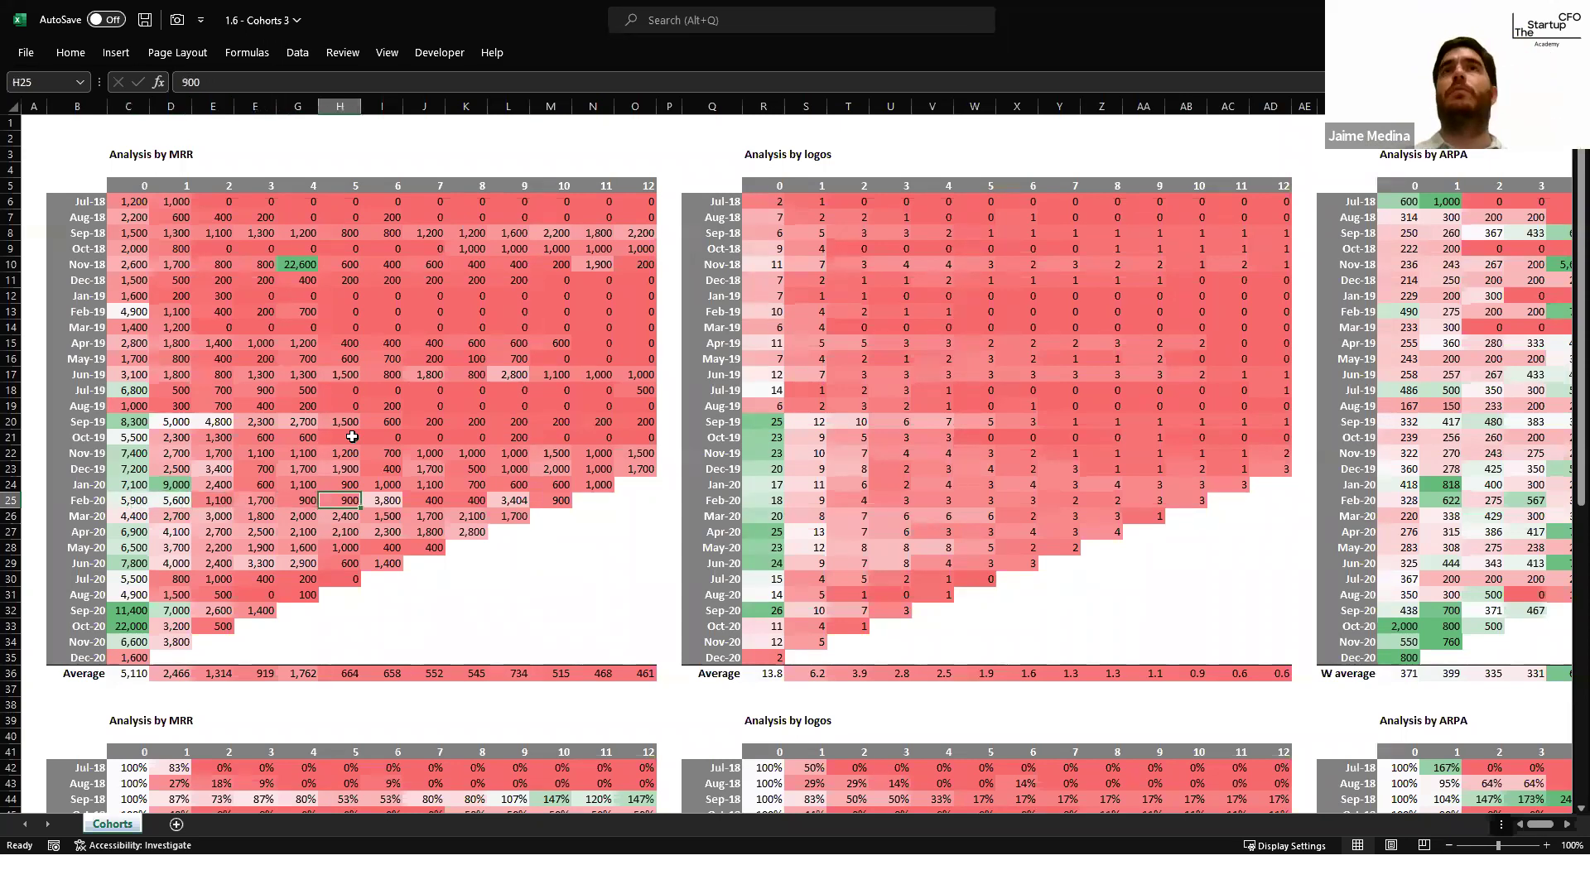
# Step: Review the Nov-19 cohort's logo counts from month 0 to month 3 and check the month 12 weighted average logo retention
pyautogui.click(775, 456)
pyautogui.press('Right')
pyautogui.press('Right')
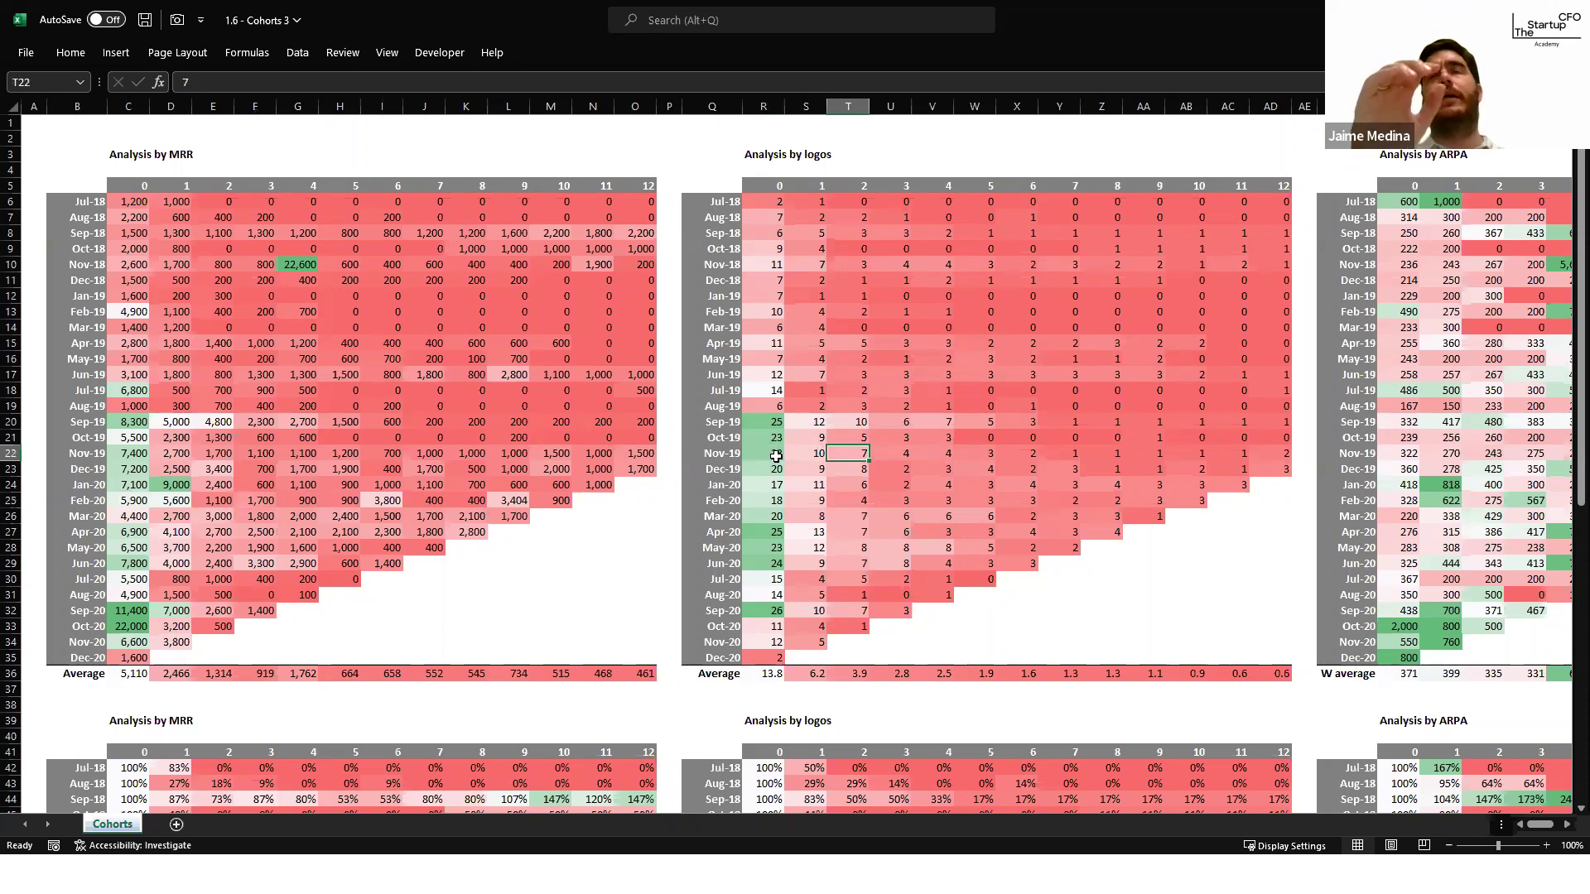
pyautogui.press('Right')
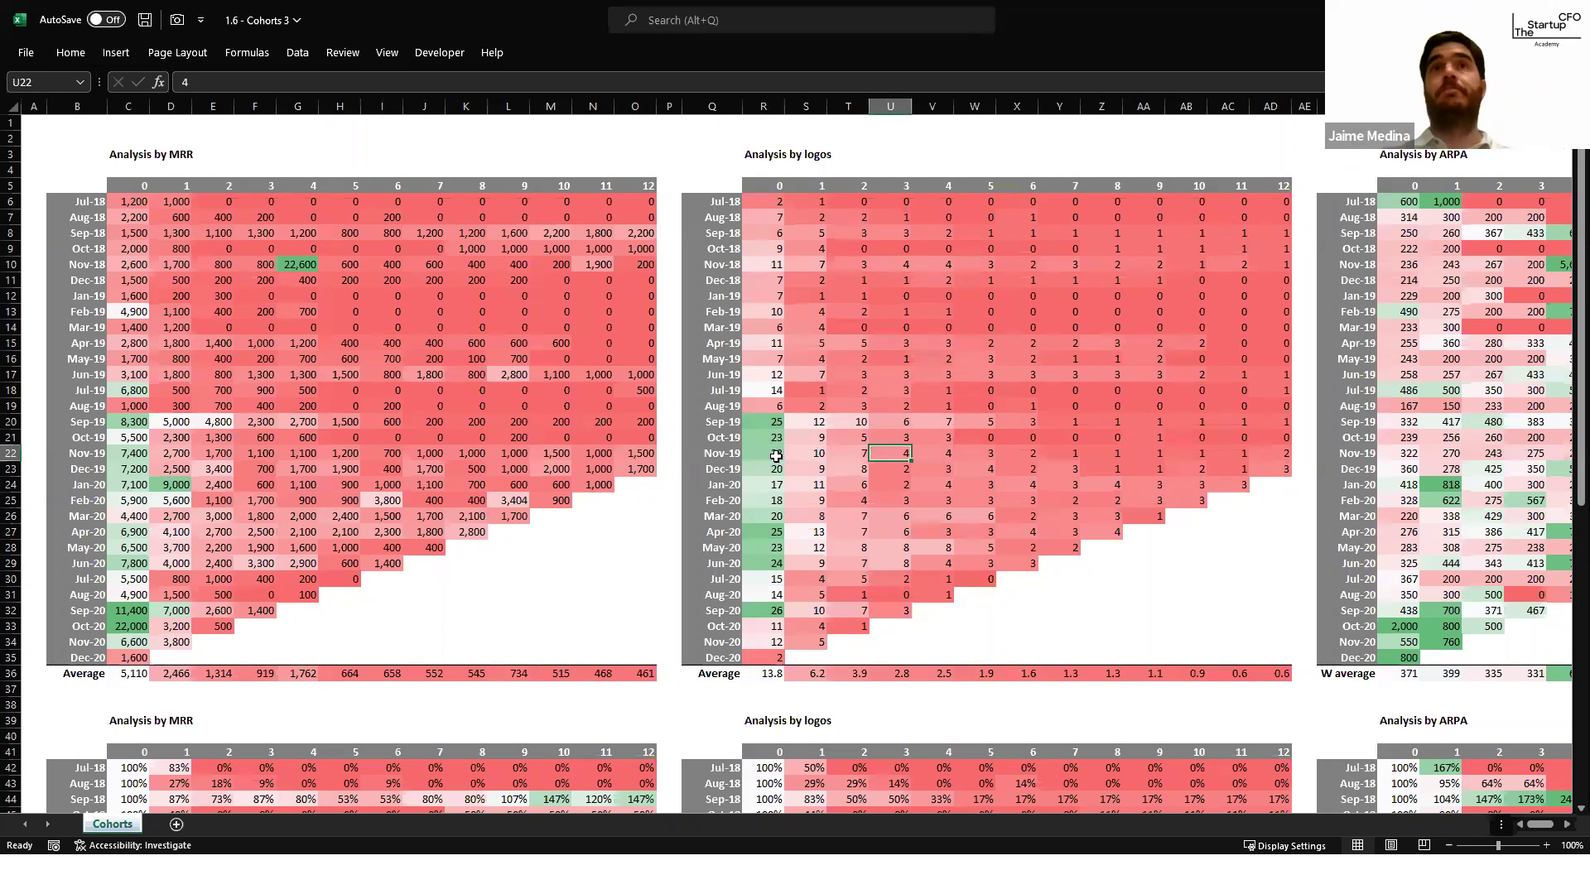
pyautogui.scroll(-13, 776, 456)
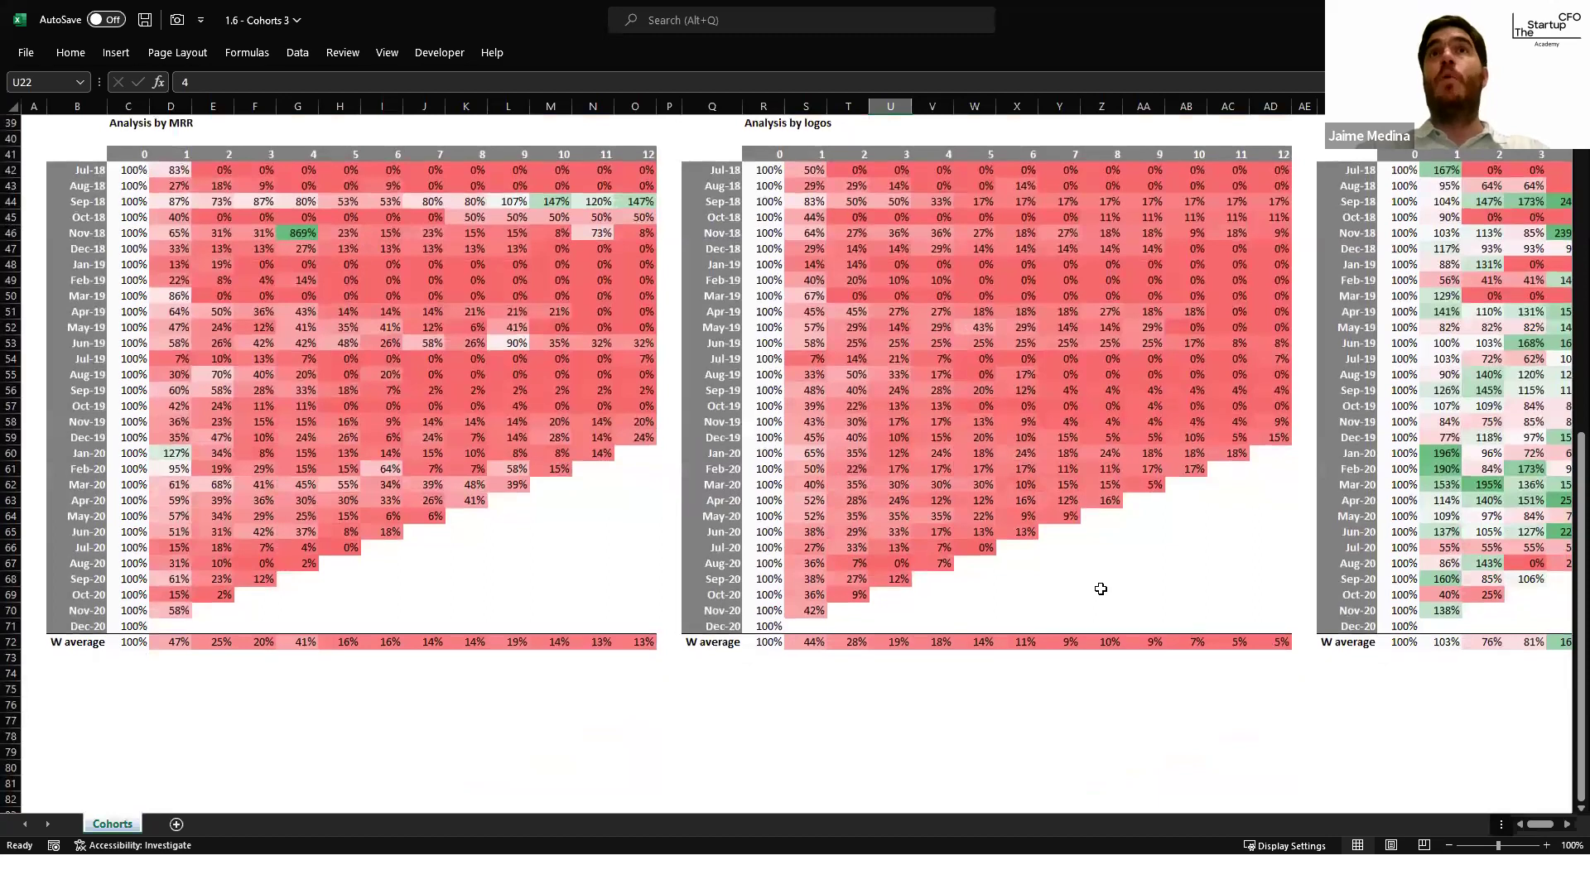
pyautogui.click(1278, 643)
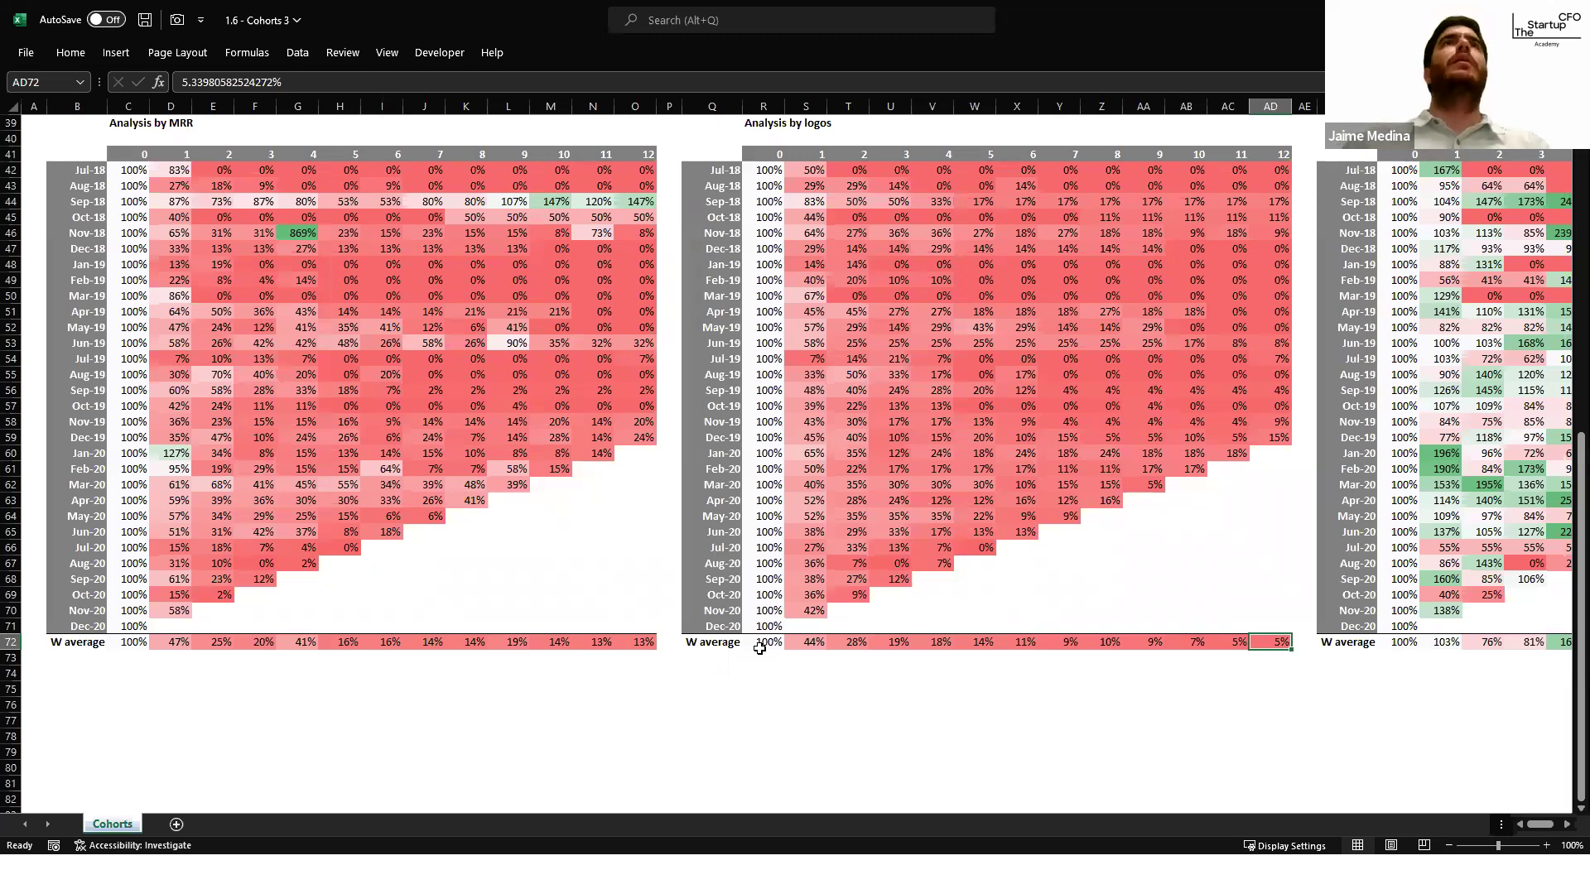
# Step: Switch to the 1.7 - Cohorts 4 workbook and examine its MRR and accounts tables, focusing on the cohorts from Dec-20 onward
pyautogui.hotkey('ctrl', 'Home')
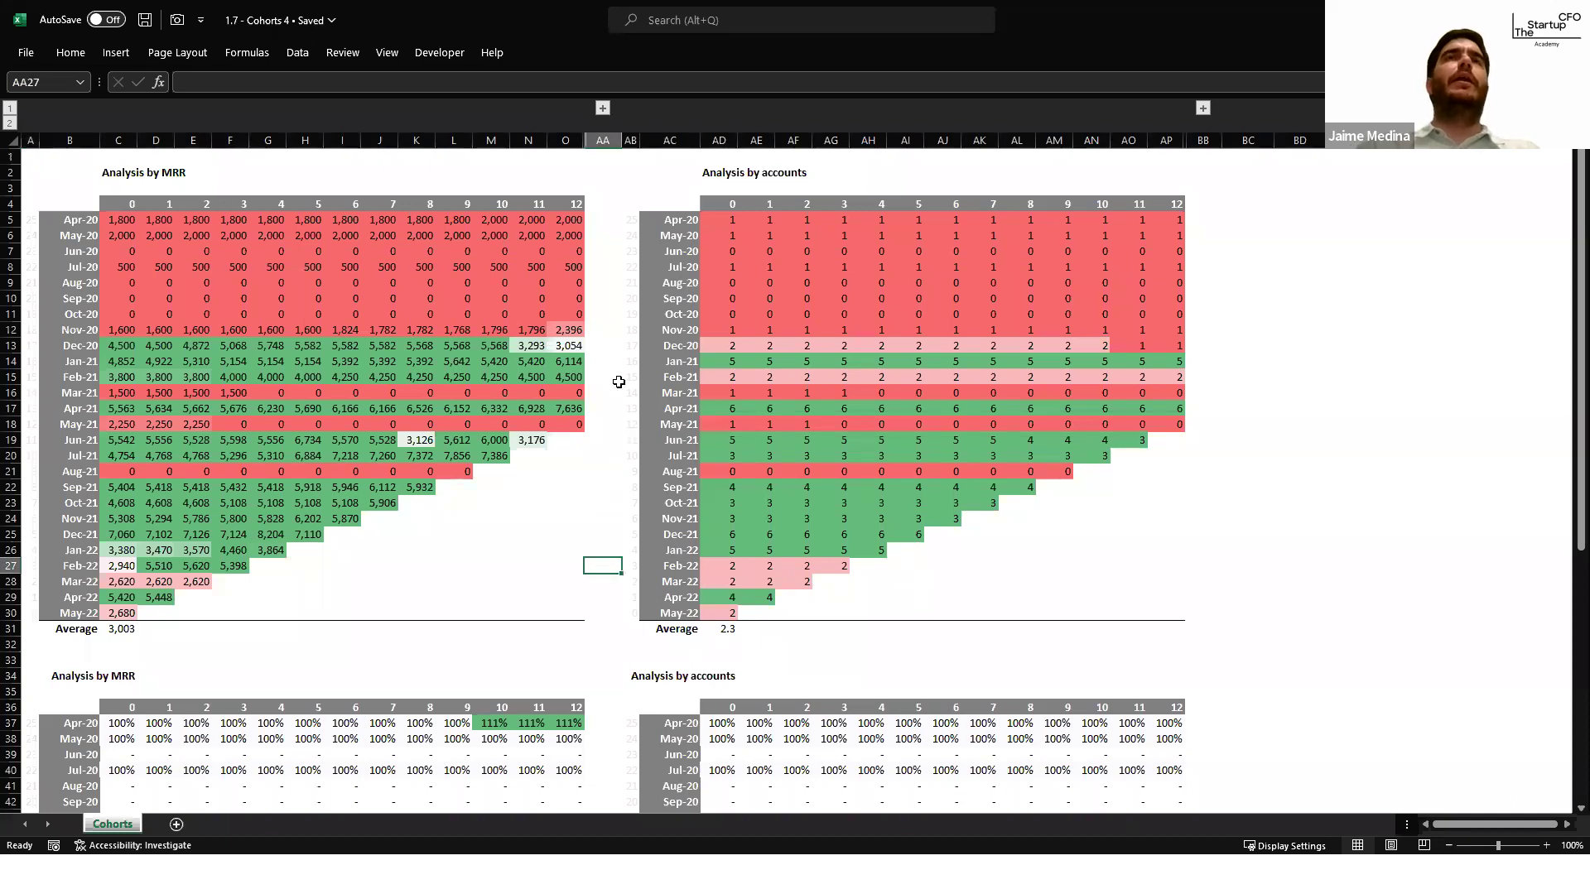
pyautogui.click(610, 380)
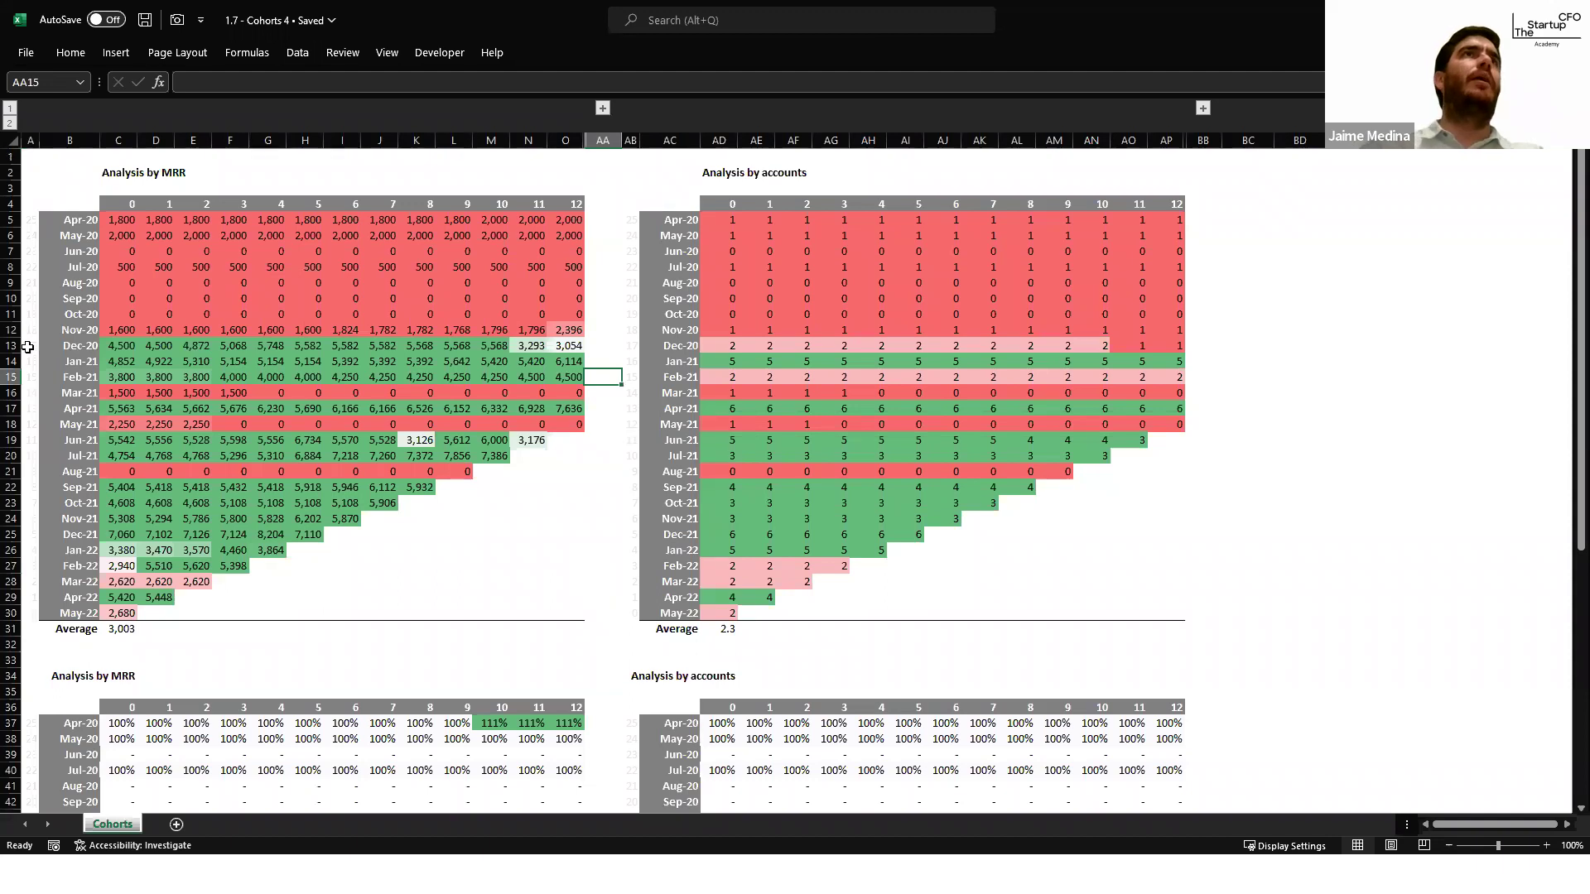
pyautogui.moveTo(11, 345); pyautogui.dragTo(14, 537)
pyautogui.click(184, 301)
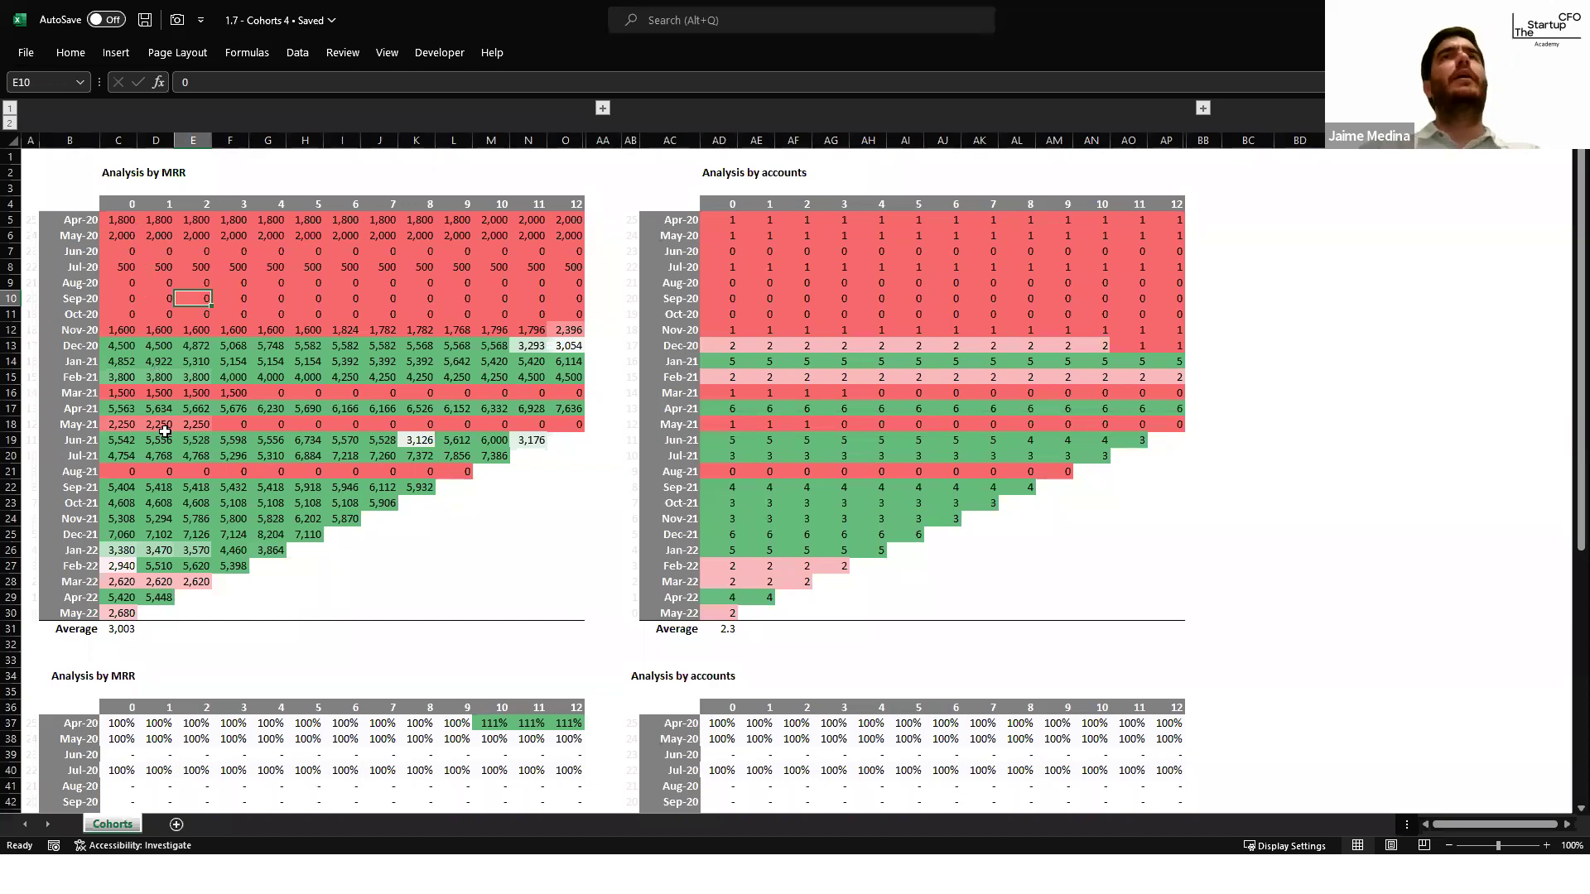
# Step: Check the month 12 weighted averages by accounts and MRR, comparing the MRR figure with months 0 and 11 and the Jun-21 cohort
pyautogui.scroll(-1, 165, 432)
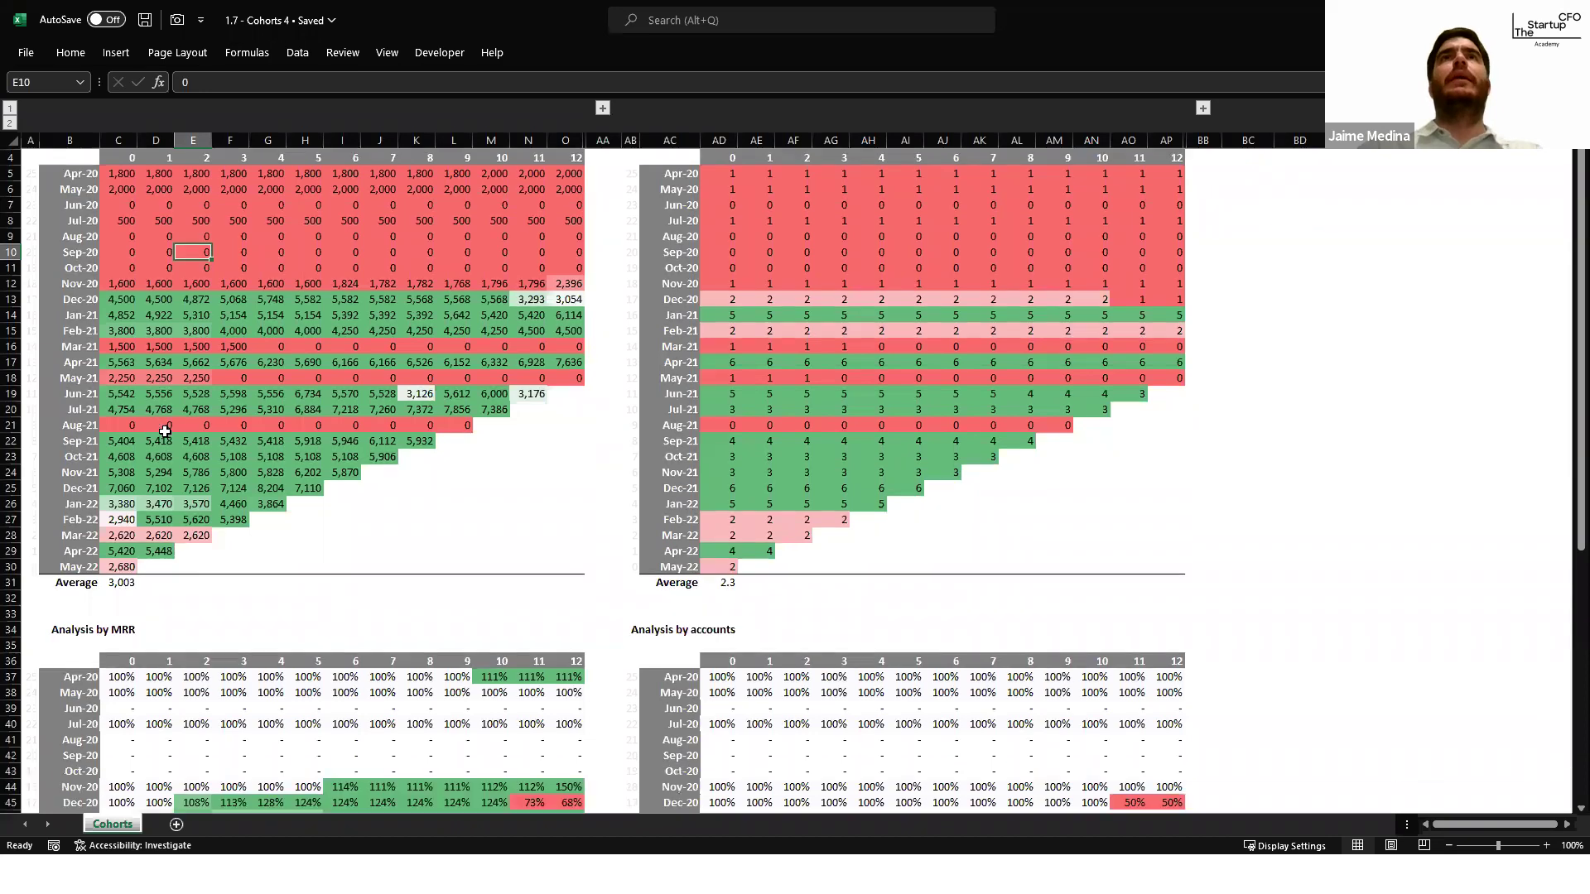
pyautogui.scroll(-7, 349, 427)
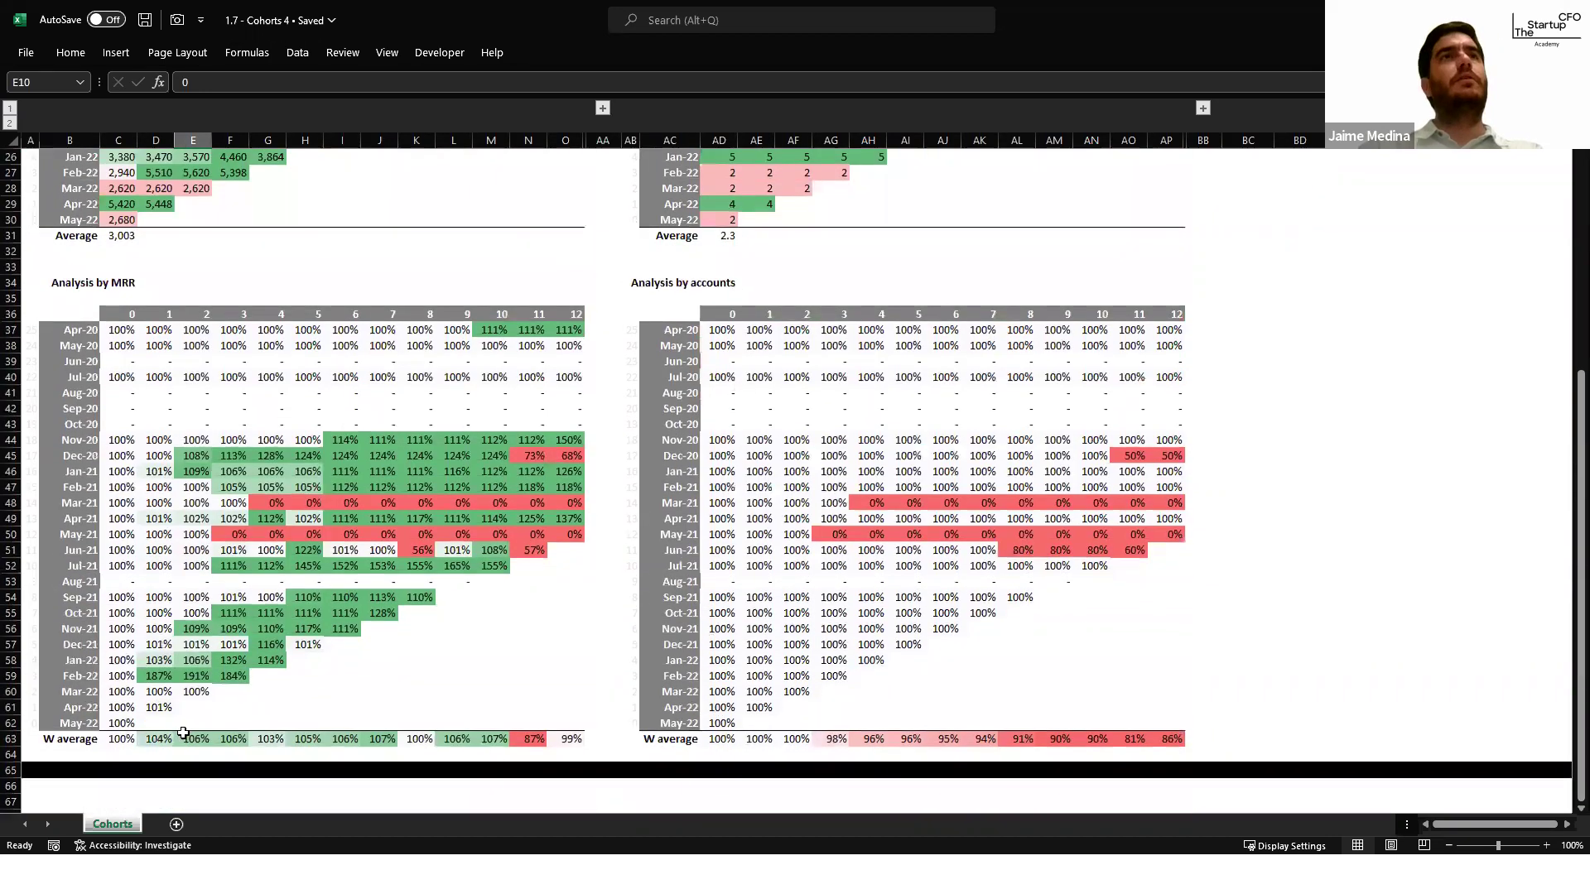
pyautogui.click(1170, 736)
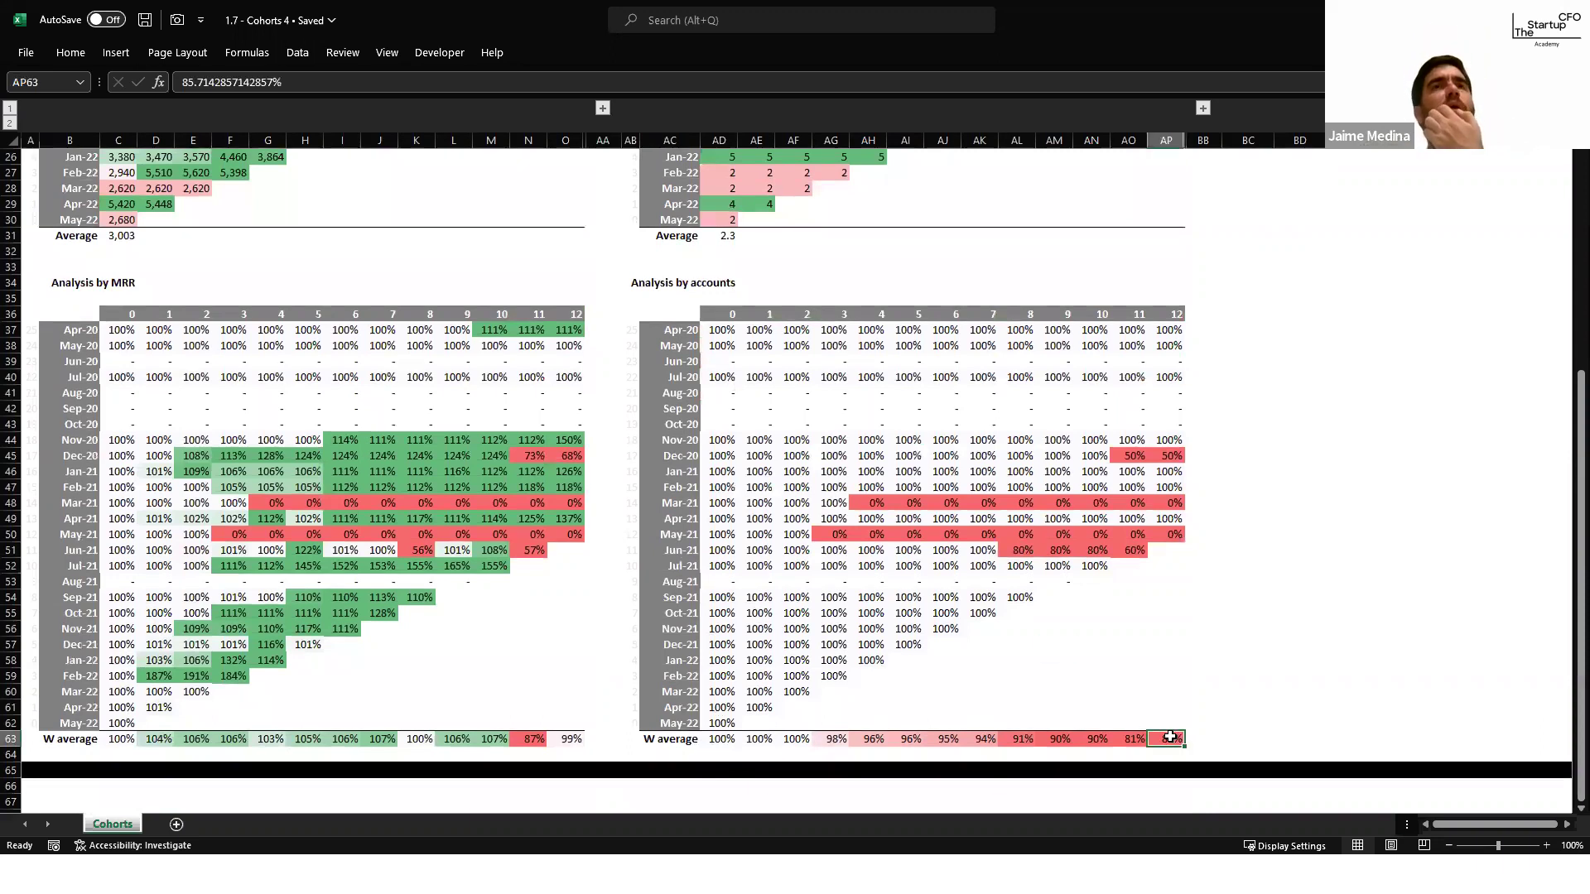
pyautogui.click(563, 738)
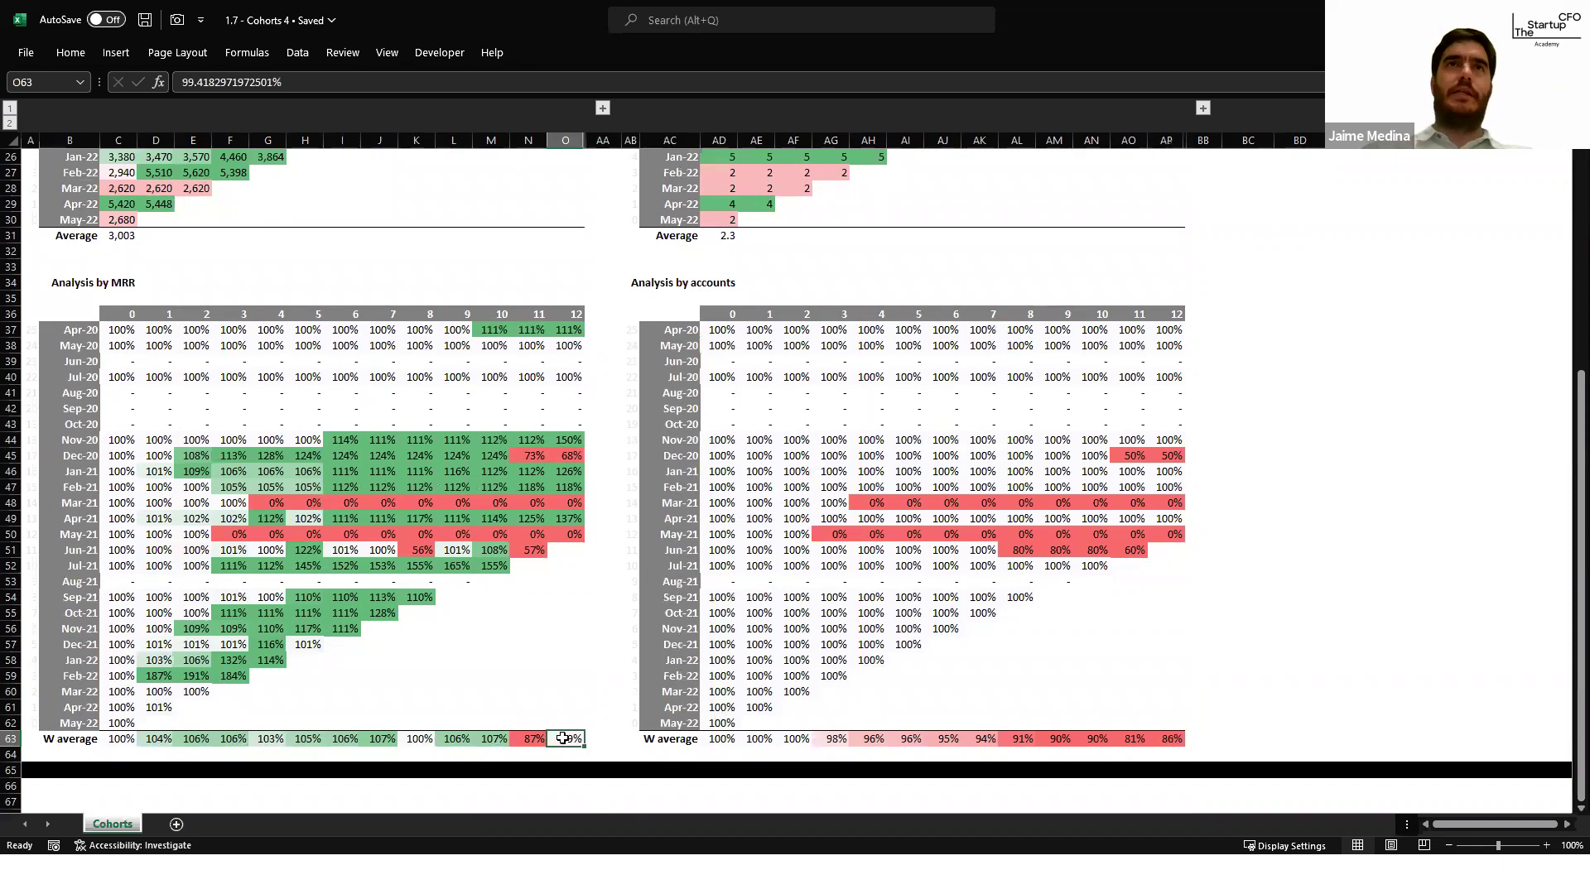
pyautogui.click(122, 738)
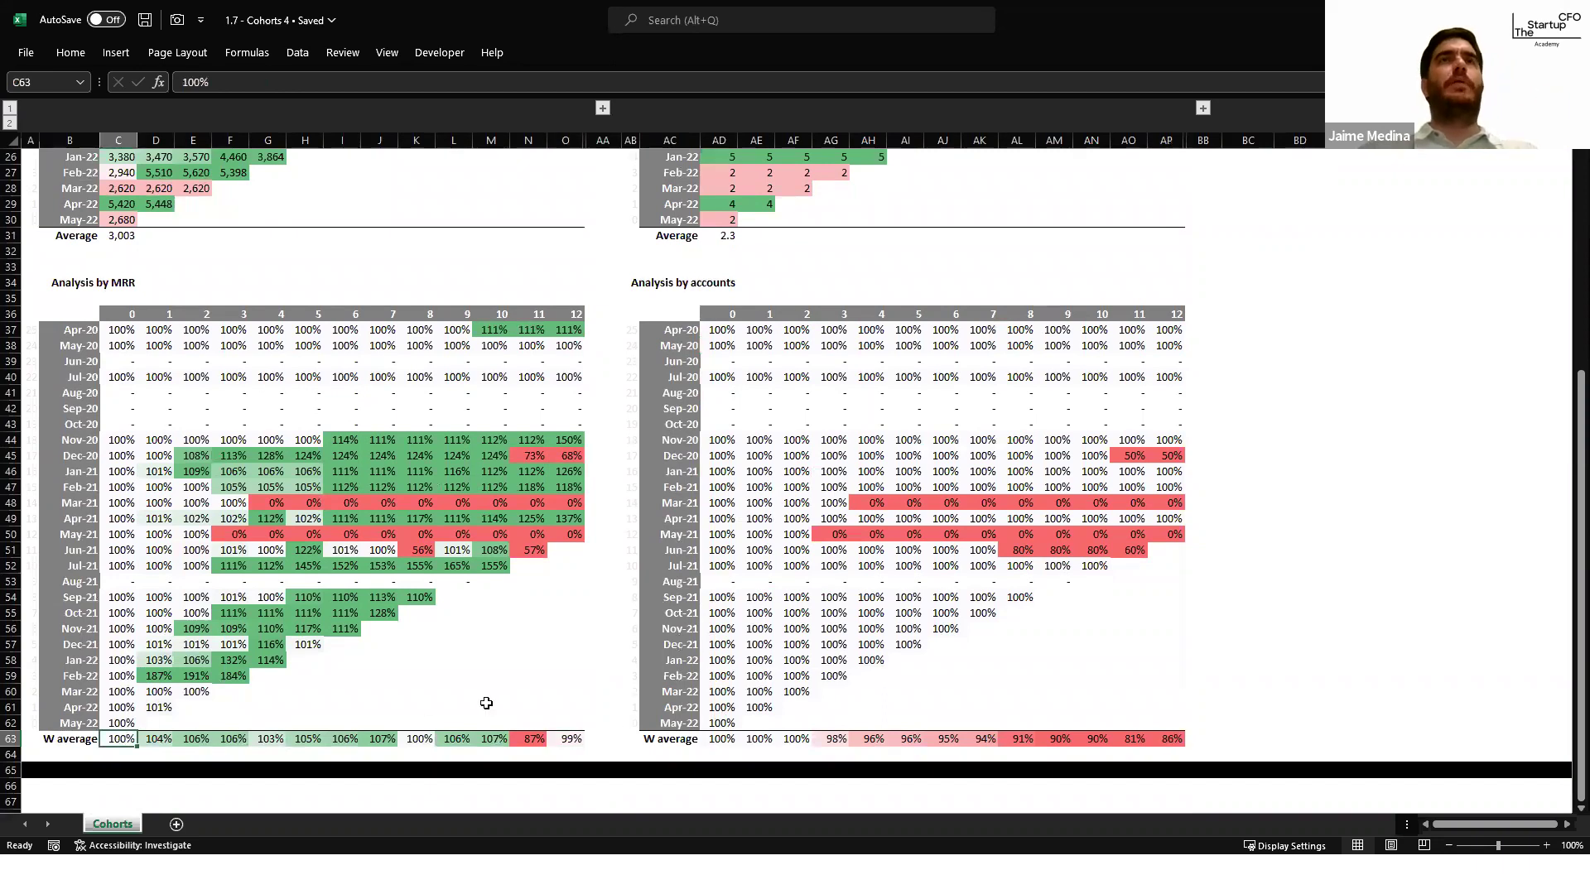
pyautogui.click(530, 738)
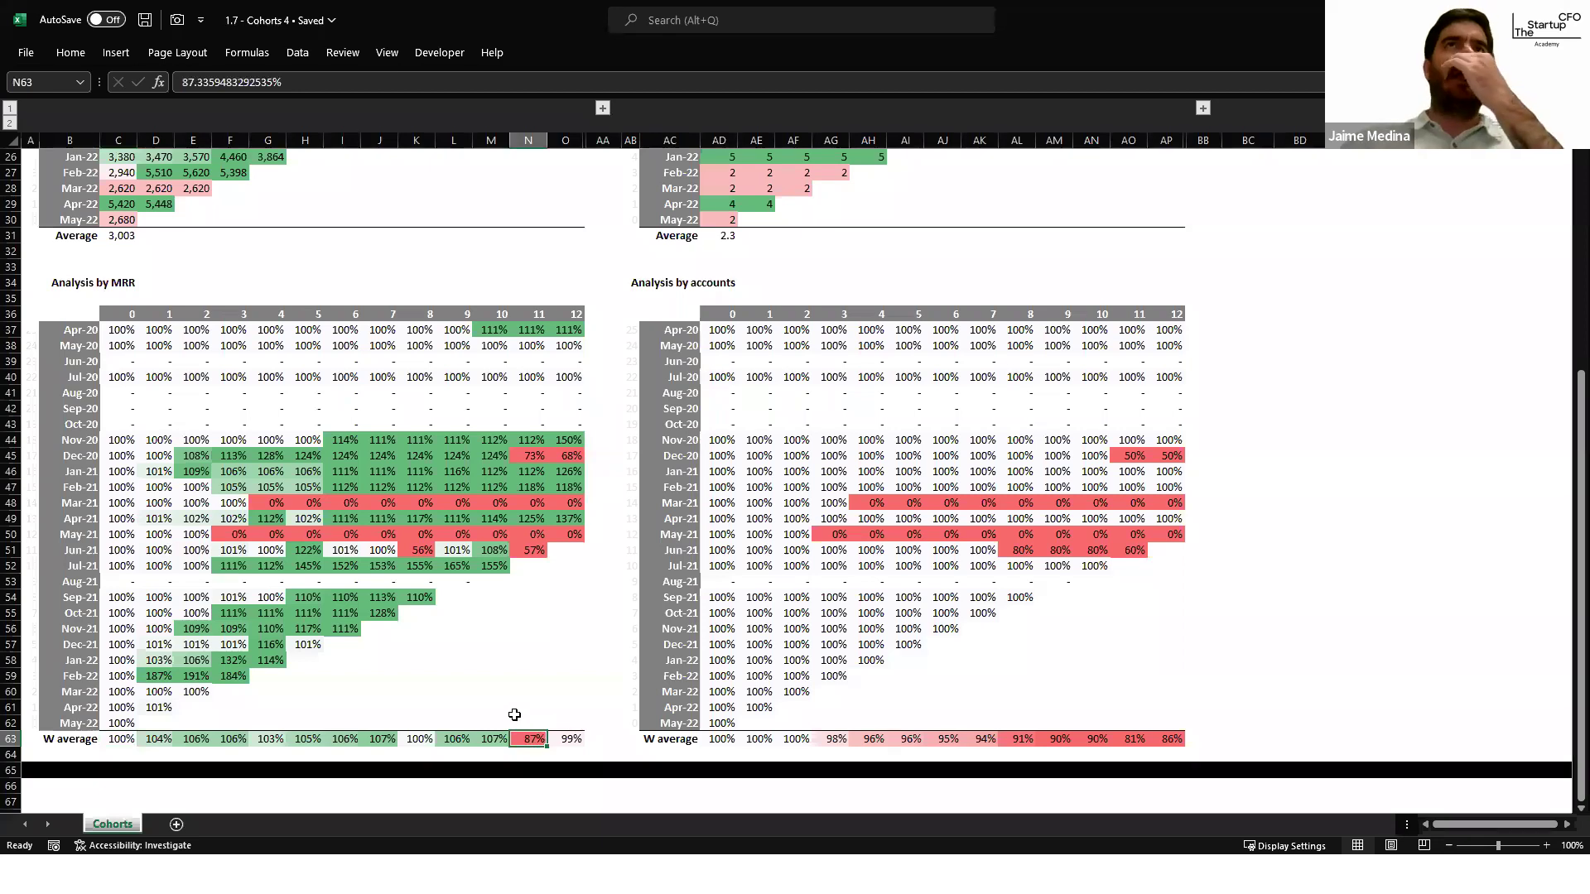
pyautogui.click(563, 736)
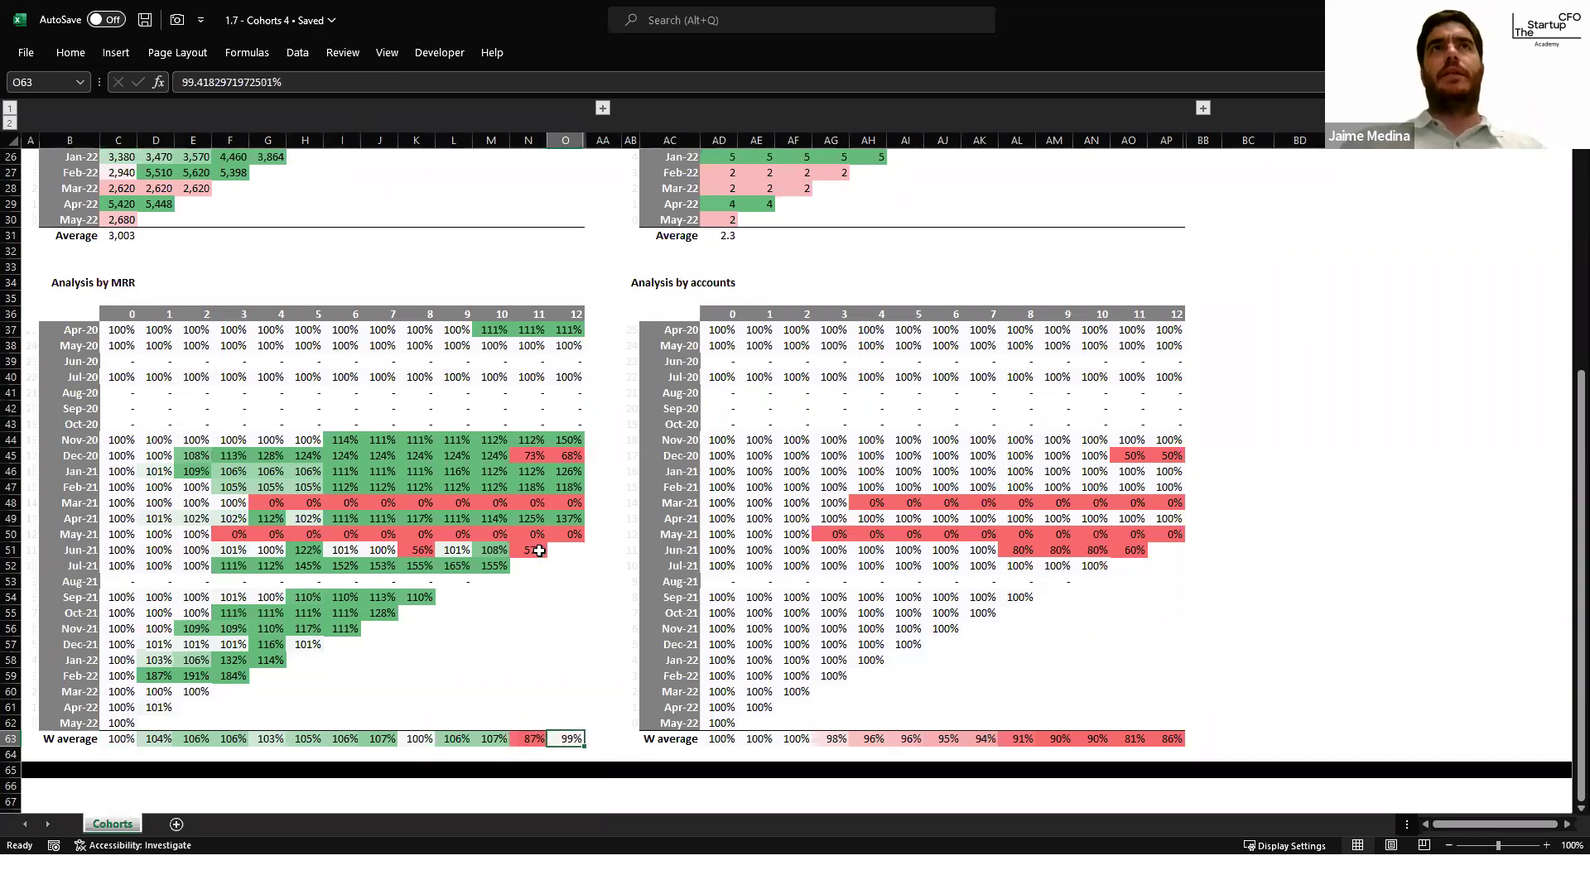
pyautogui.click(565, 549)
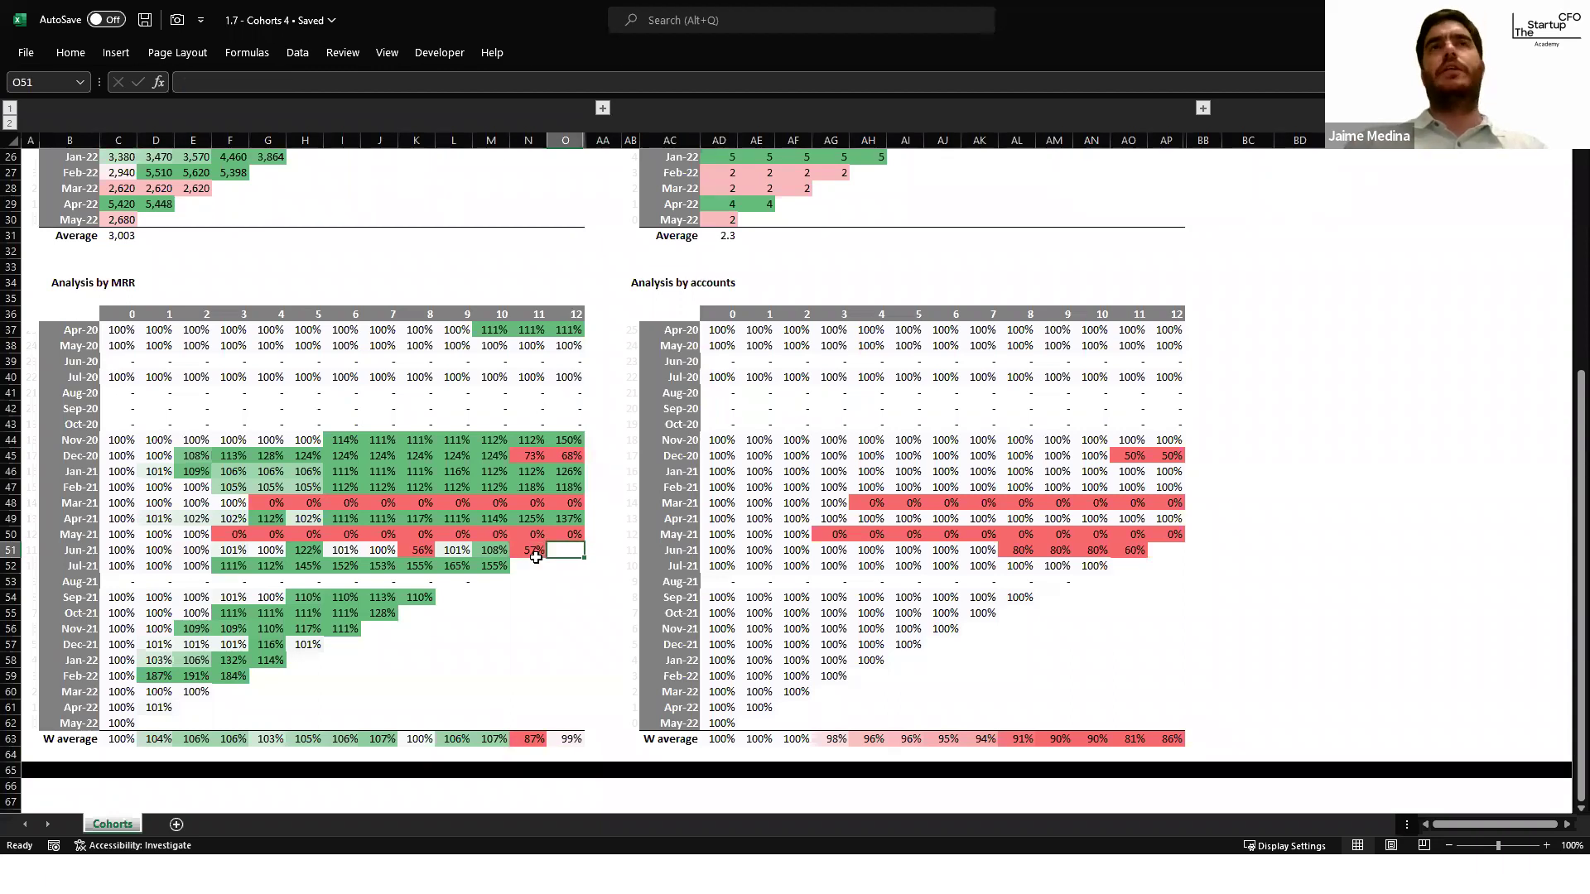
# Step: Review the weighted average MRR retention from month 0 to month 10 and switch back to the Ejemplos reales slide
pyautogui.click(121, 736)
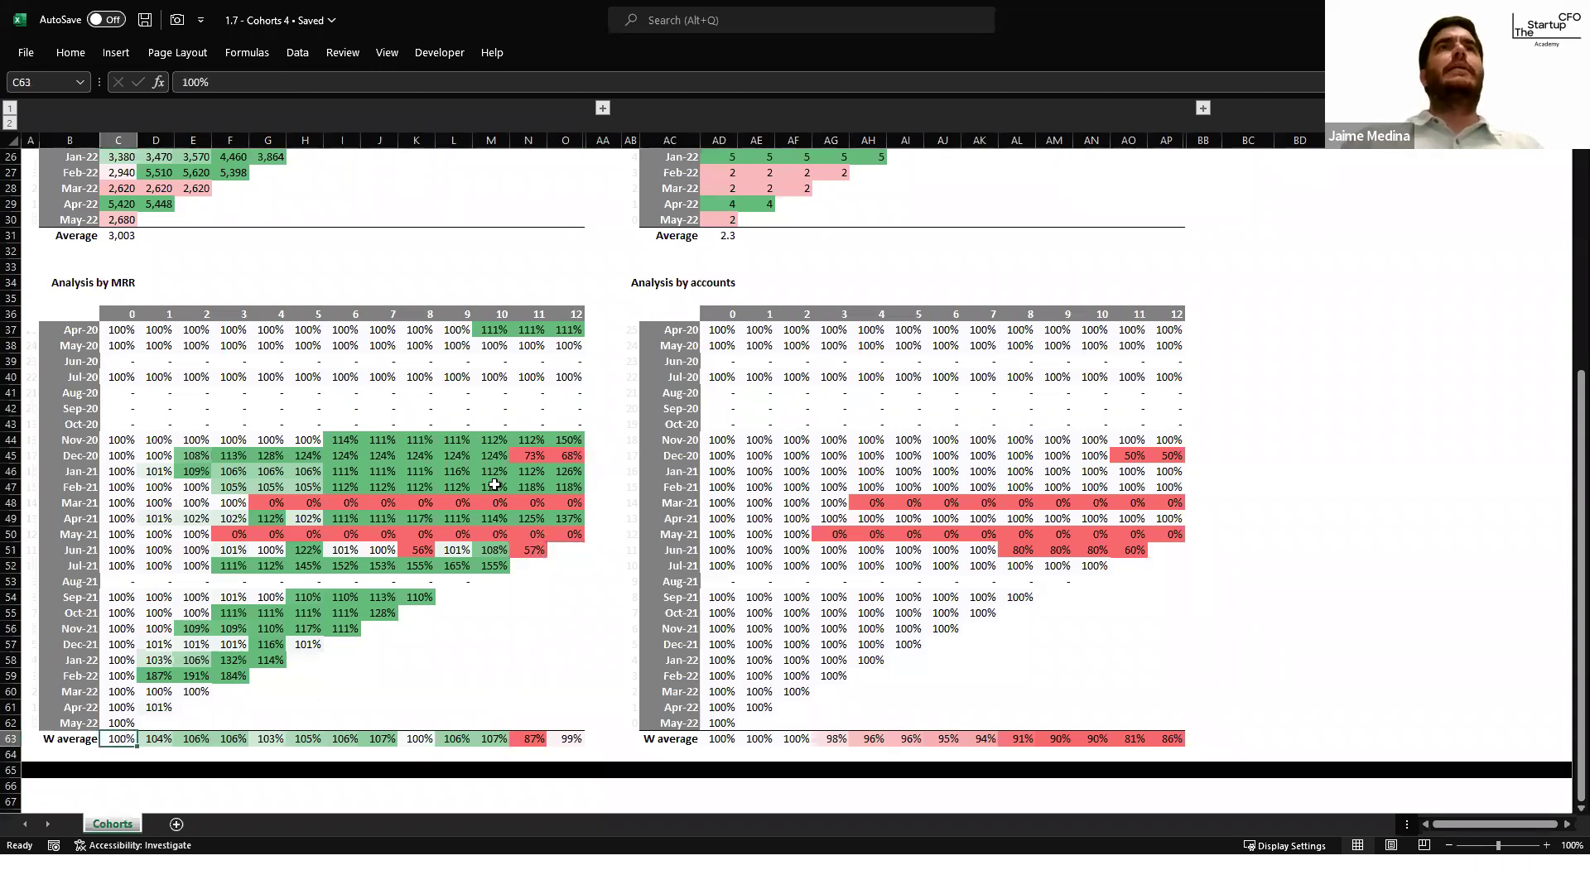
pyautogui.press('Right')
pyautogui.press('Right')
pyautogui.press('Right')
pyautogui.press('Right')
pyautogui.press('Right')
pyautogui.press('Right')
pyautogui.press('Right')
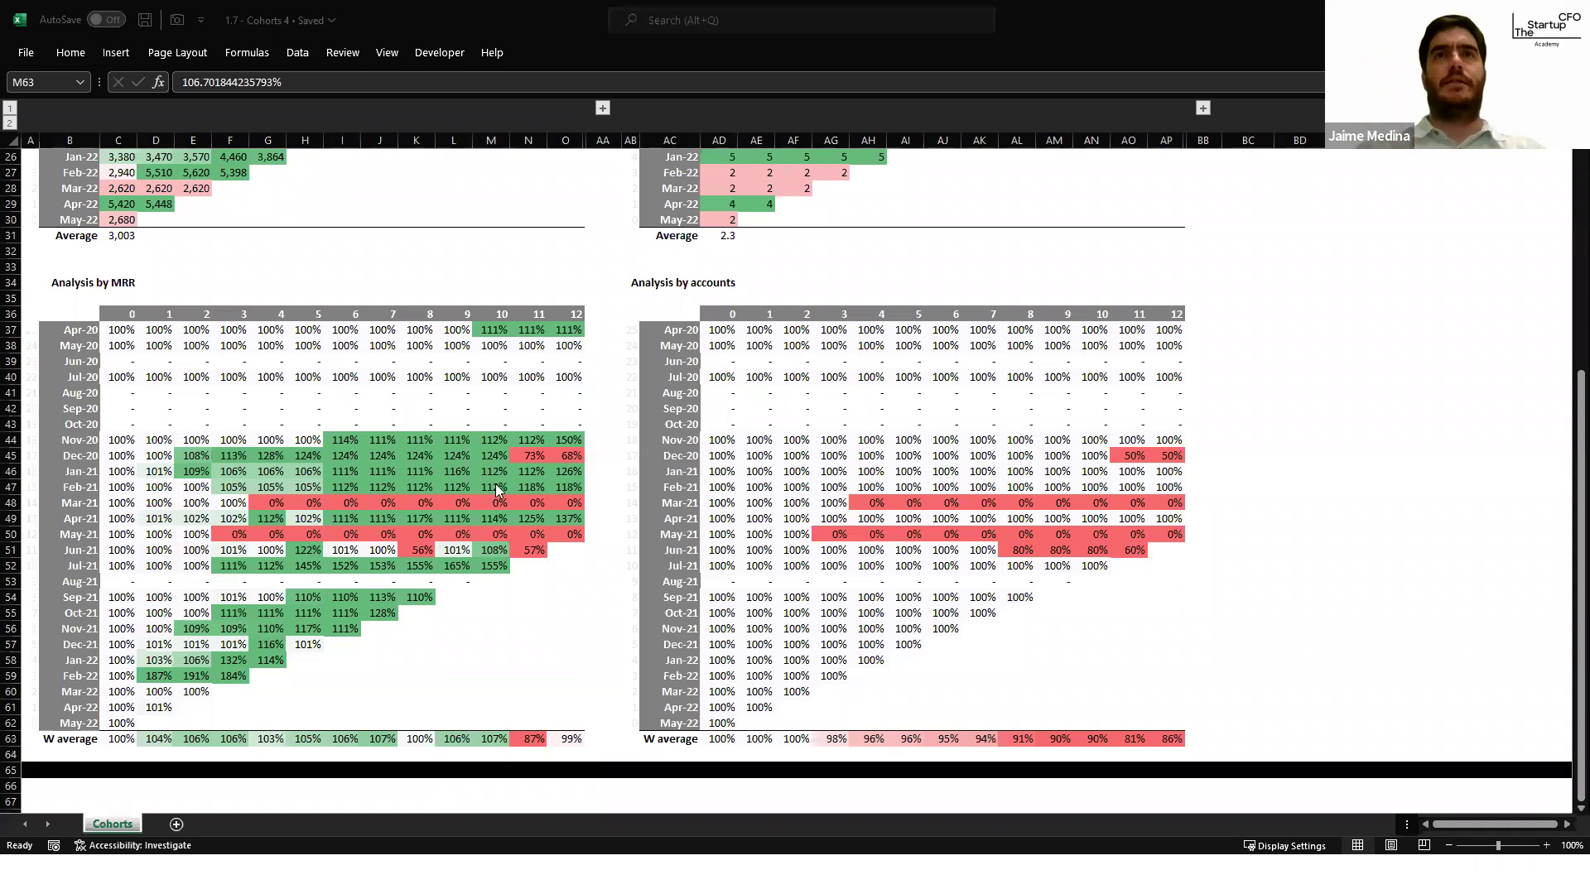
pyautogui.hotkey('alt', 'Tab')
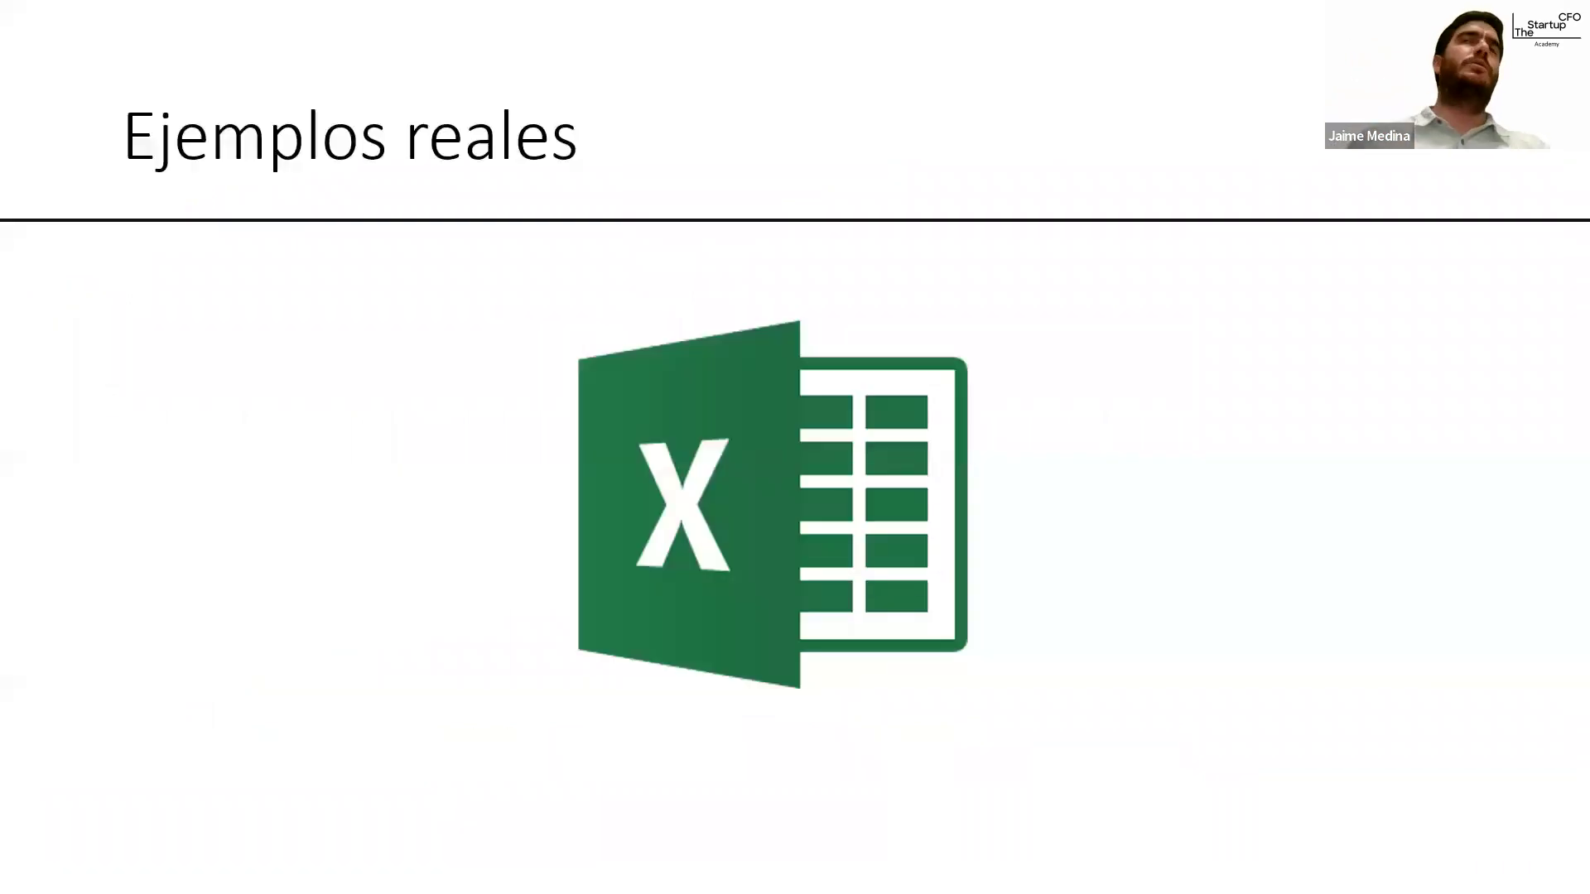